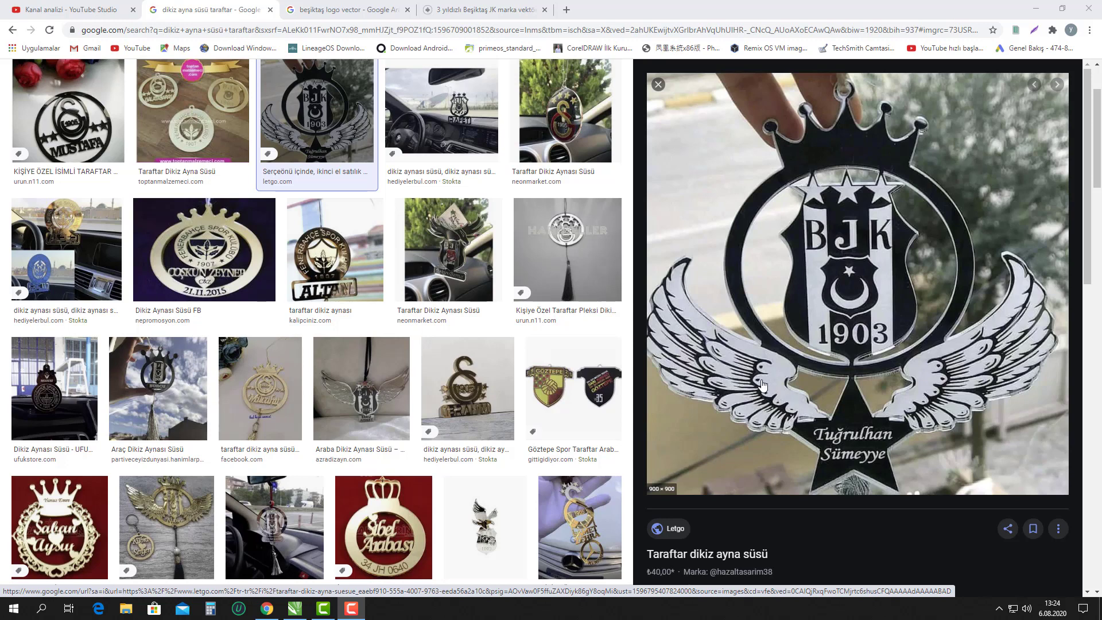
# Copy the winged BJK 1903 mirror-ornament photo from Google Images and return to CorelDRAW.
pyautogui.rightClick(789, 377)
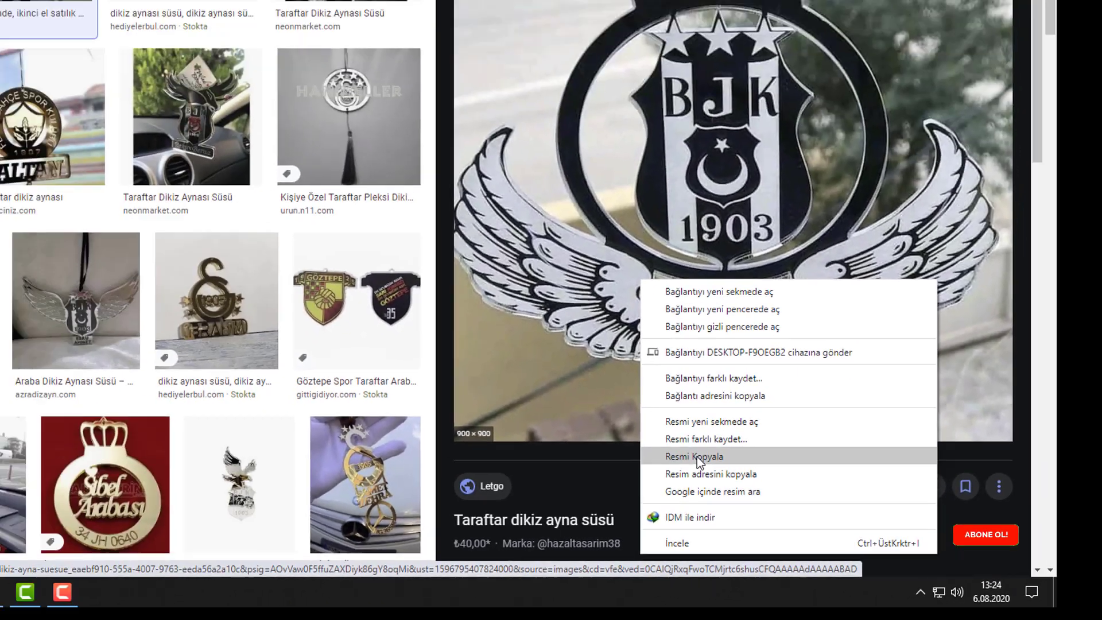
pyautogui.click(566, 395)
pyautogui.click(275, 588)
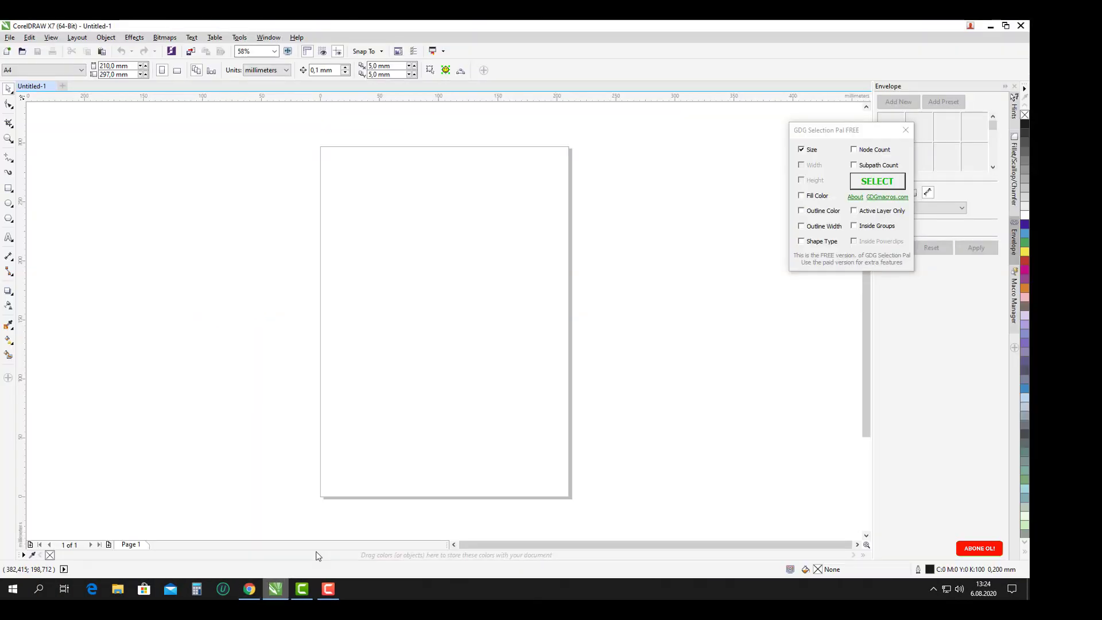
# Paste the BJK ornament photo onto the CorelDRAW page, then start a fresh Chrome tab.
pyautogui.rightClick(421, 306)
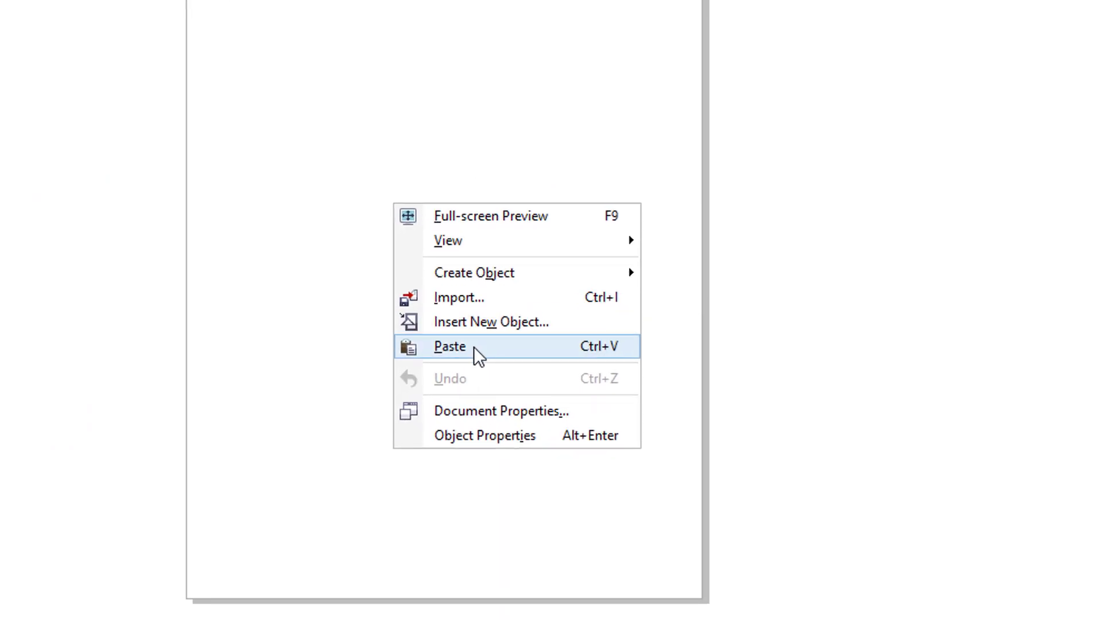
pyautogui.click(450, 344)
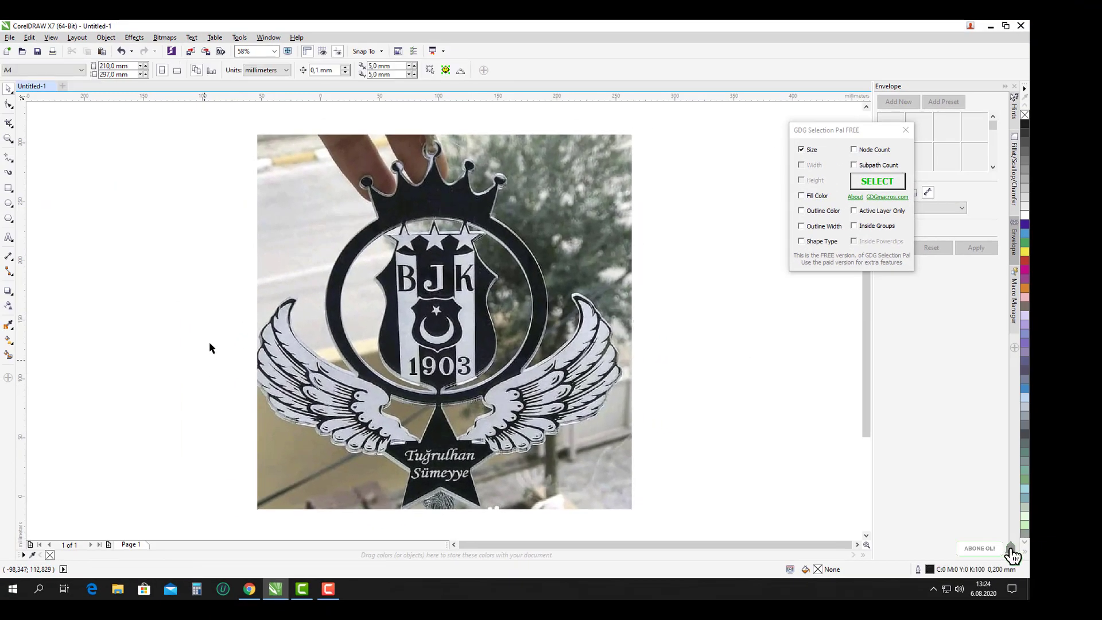
pyautogui.scroll(-2, 210, 347)
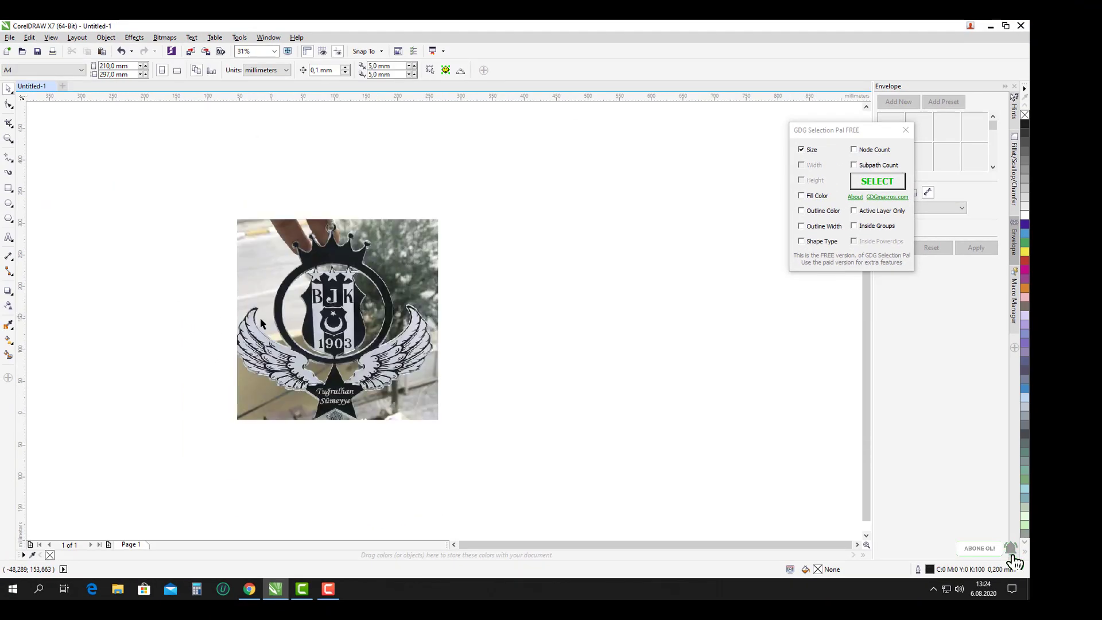
pyautogui.click(249, 588)
pyautogui.click(529, 29)
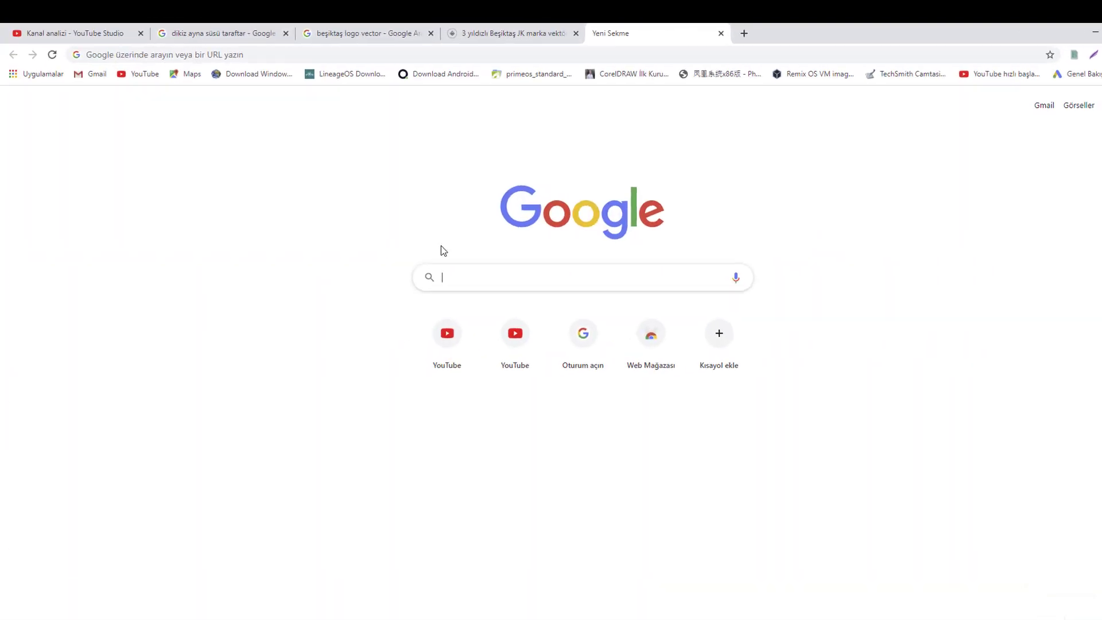
# Search Google Images for 'kanat vektörel'.
pyautogui.write('kanat ')
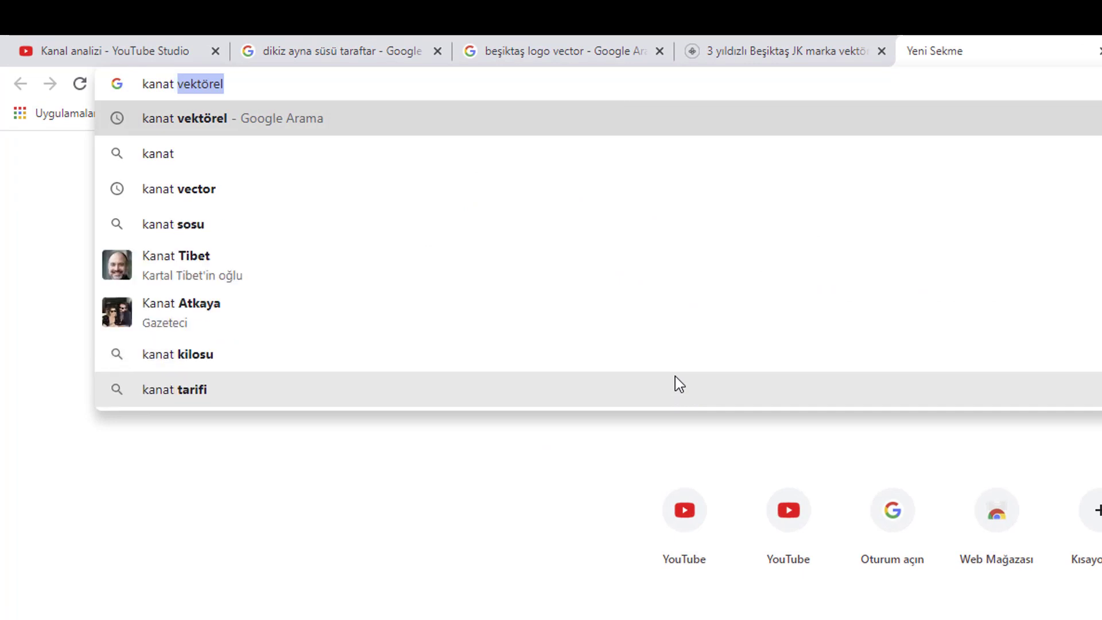
pyautogui.write('ve')
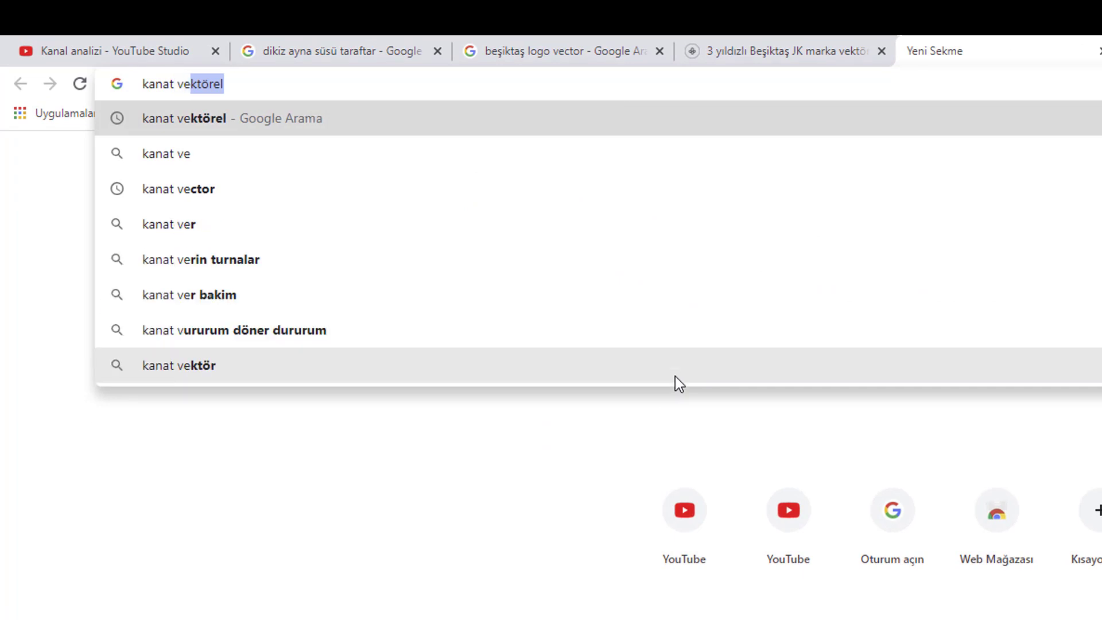
pyautogui.write('ktörel')
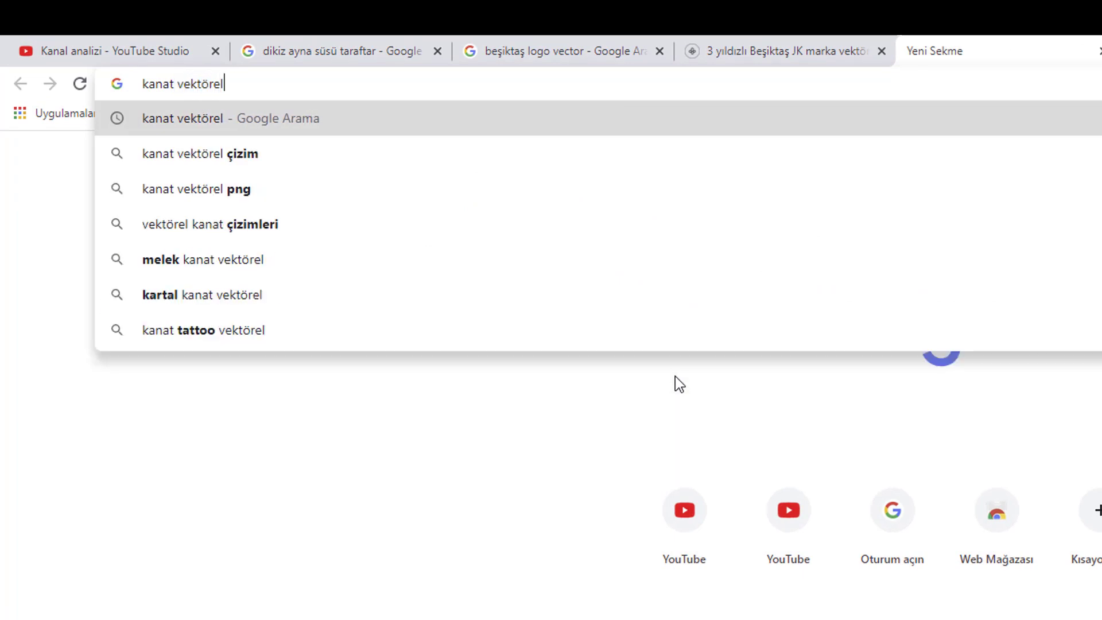
pyautogui.press('Return')
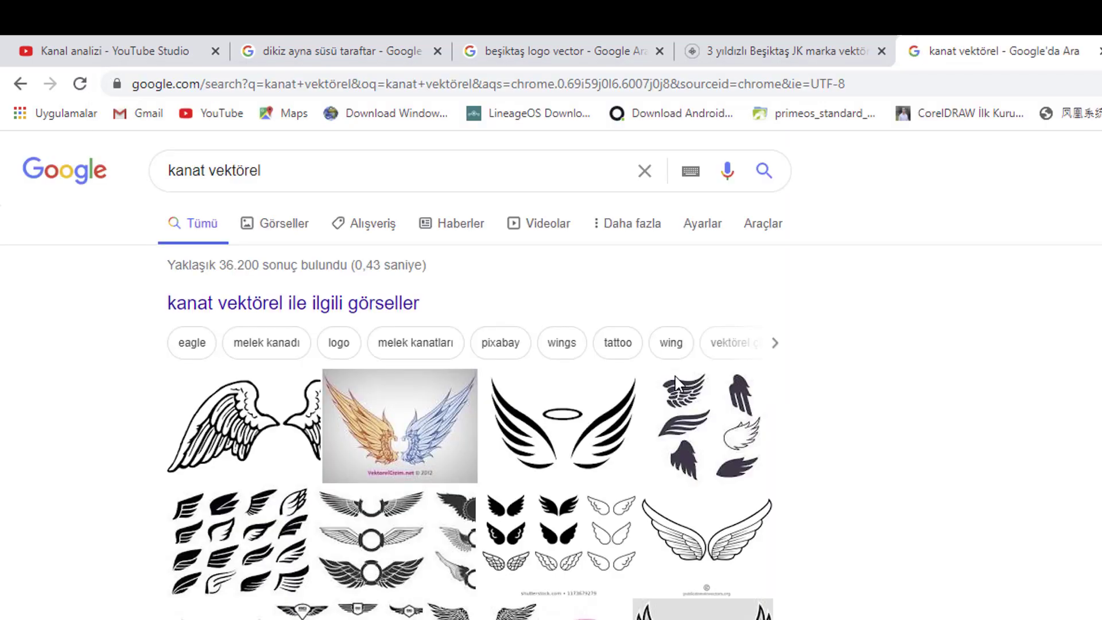
pyautogui.click(275, 225)
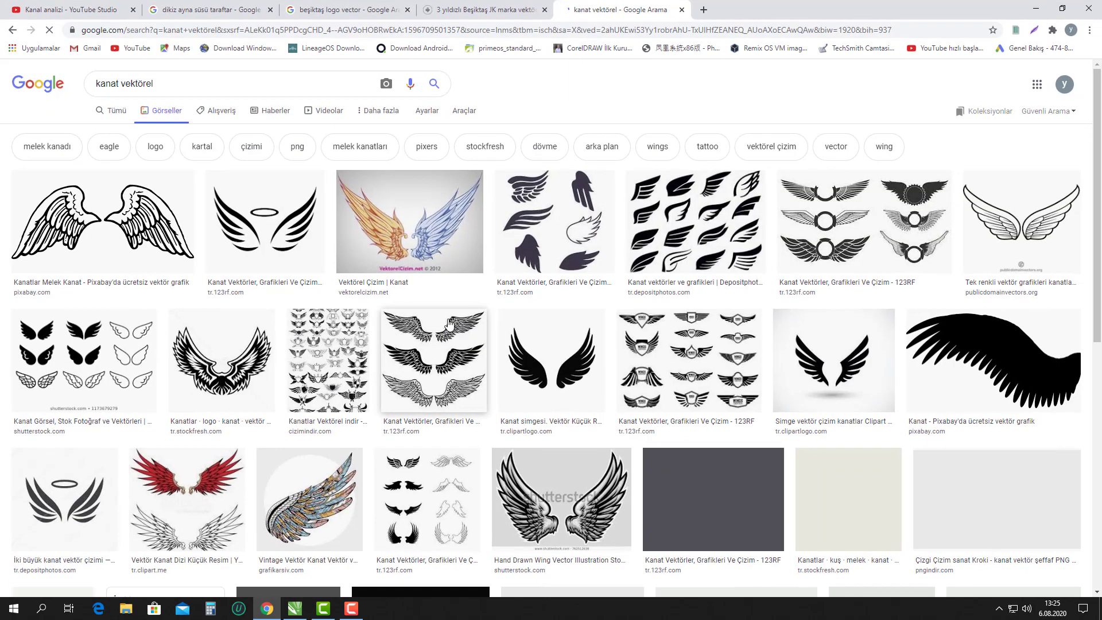
# Preview and copy the Pixabay 'Kanatlar Beyaz Kanat' white wings image.
pyautogui.scroll(-6, 425, 322)
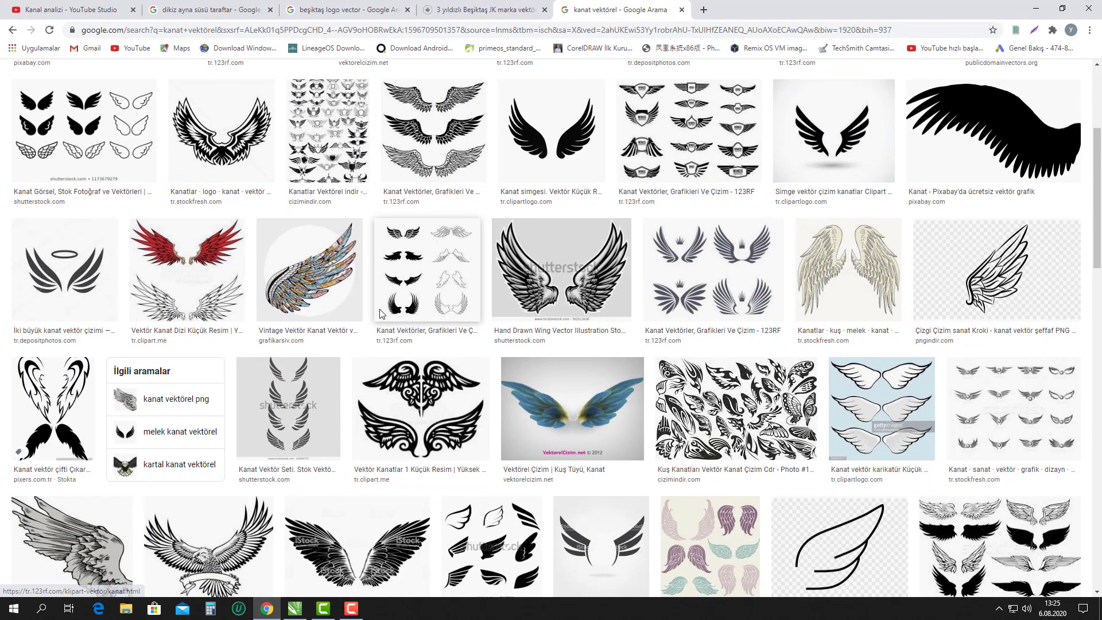
pyautogui.scroll(-6, 380, 313)
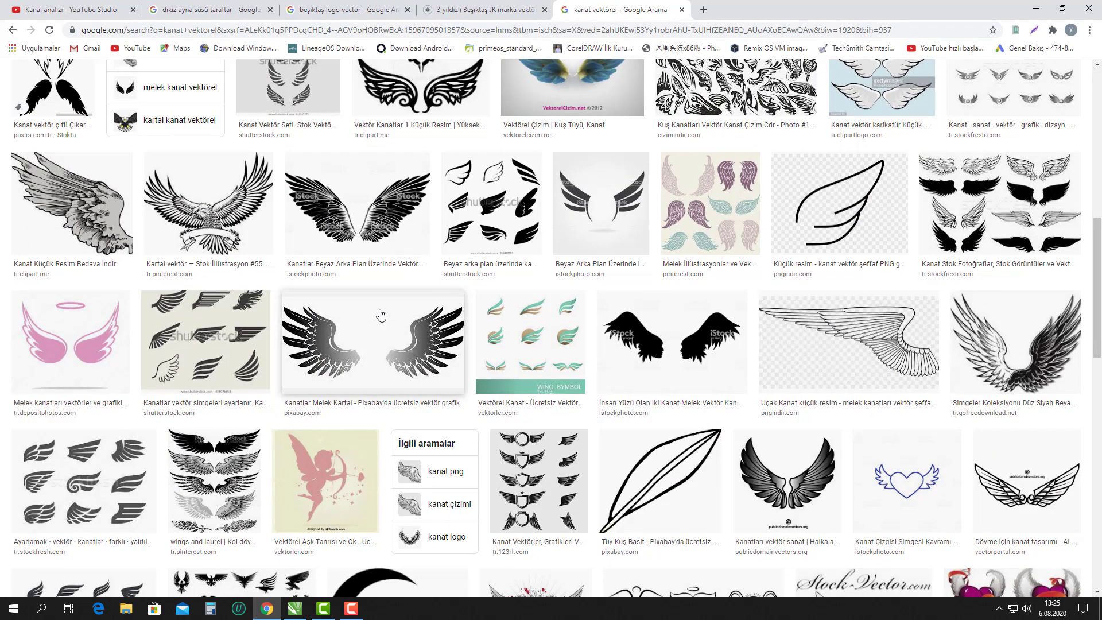
pyautogui.scroll(-8, 380, 314)
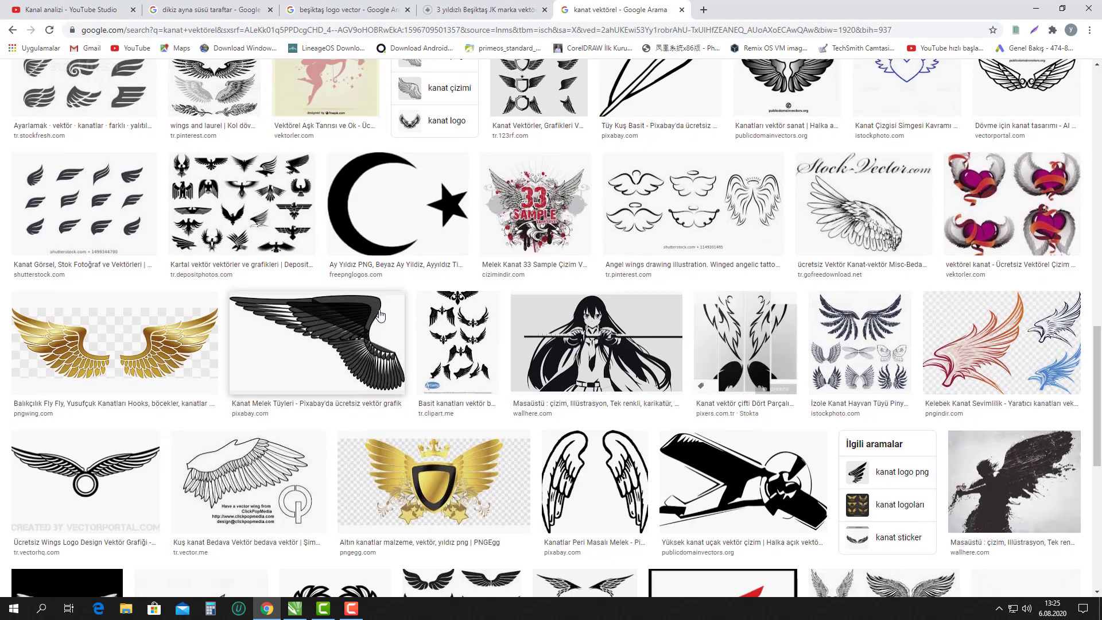
pyautogui.scroll(-5, 379, 314)
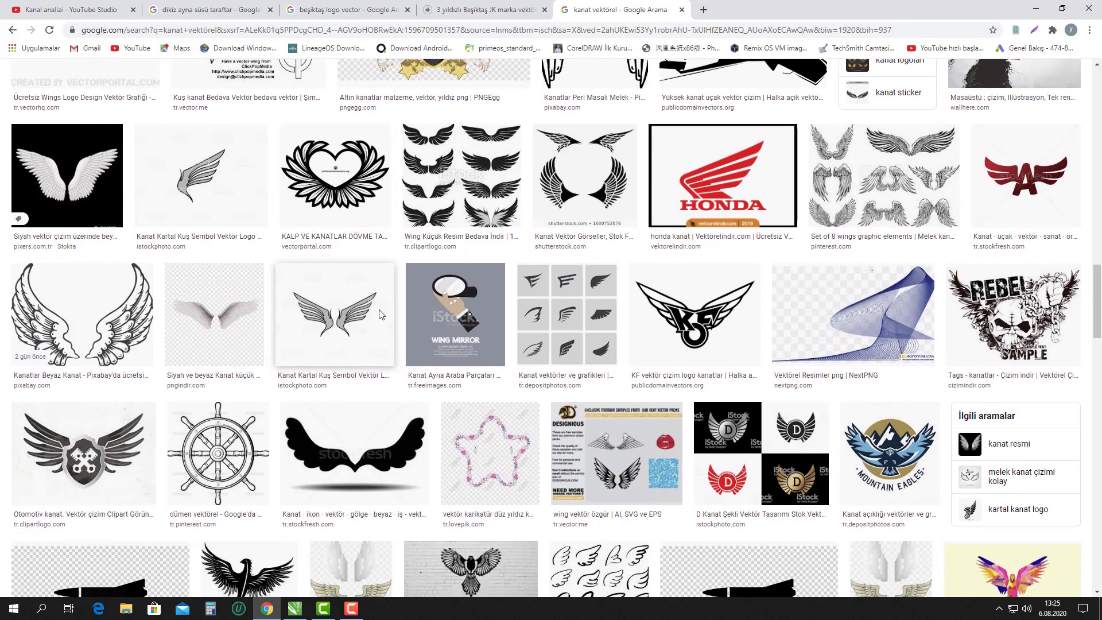
pyautogui.click(95, 320)
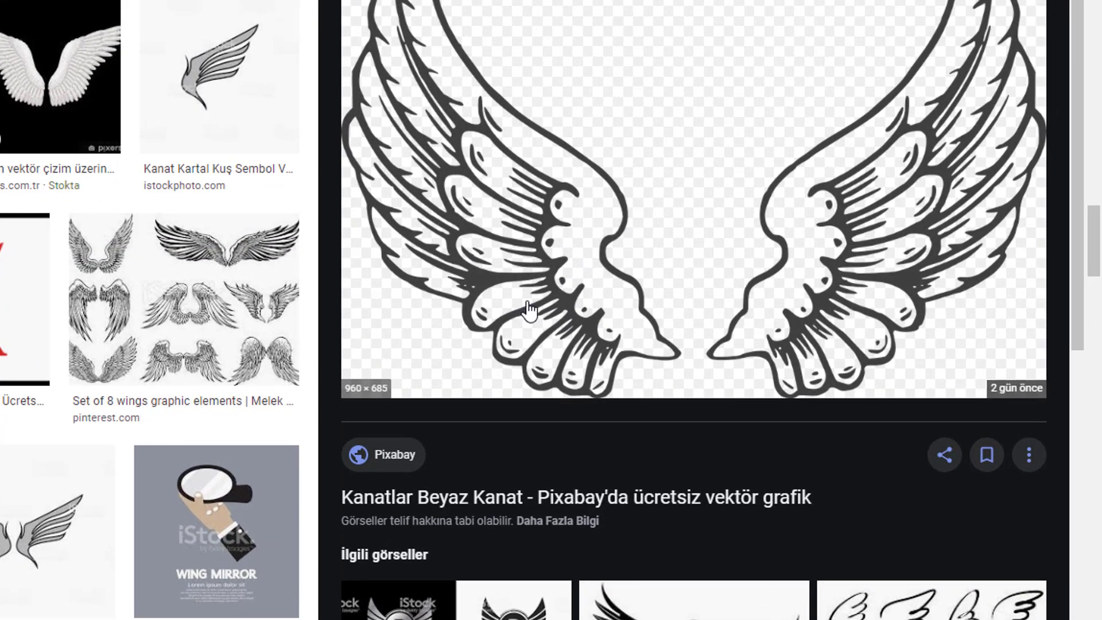
pyautogui.rightClick(762, 323)
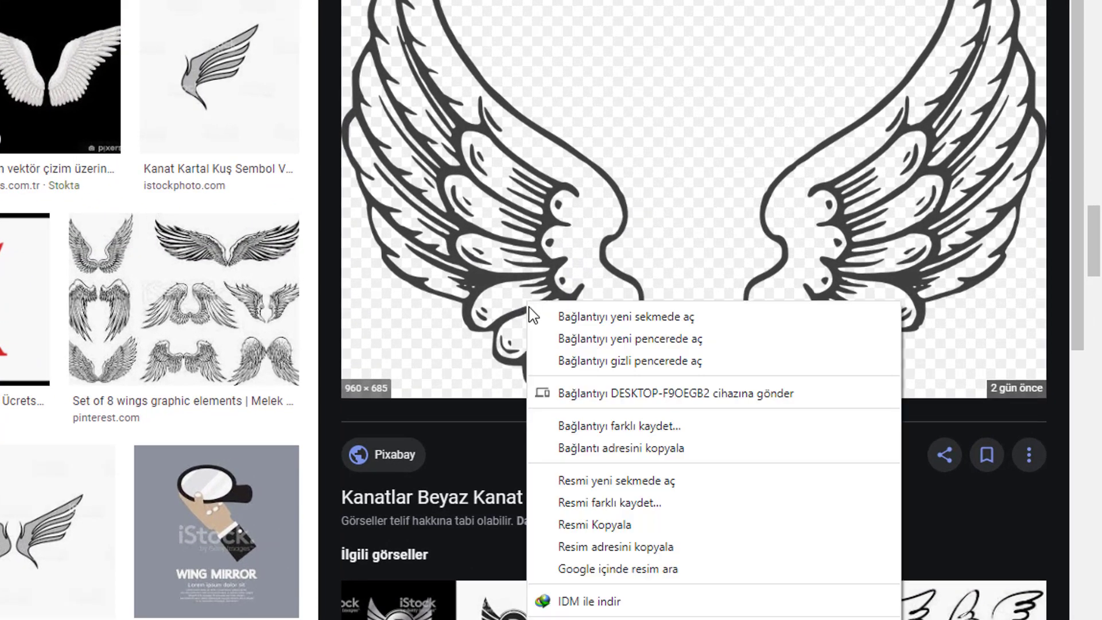
pyautogui.click(587, 525)
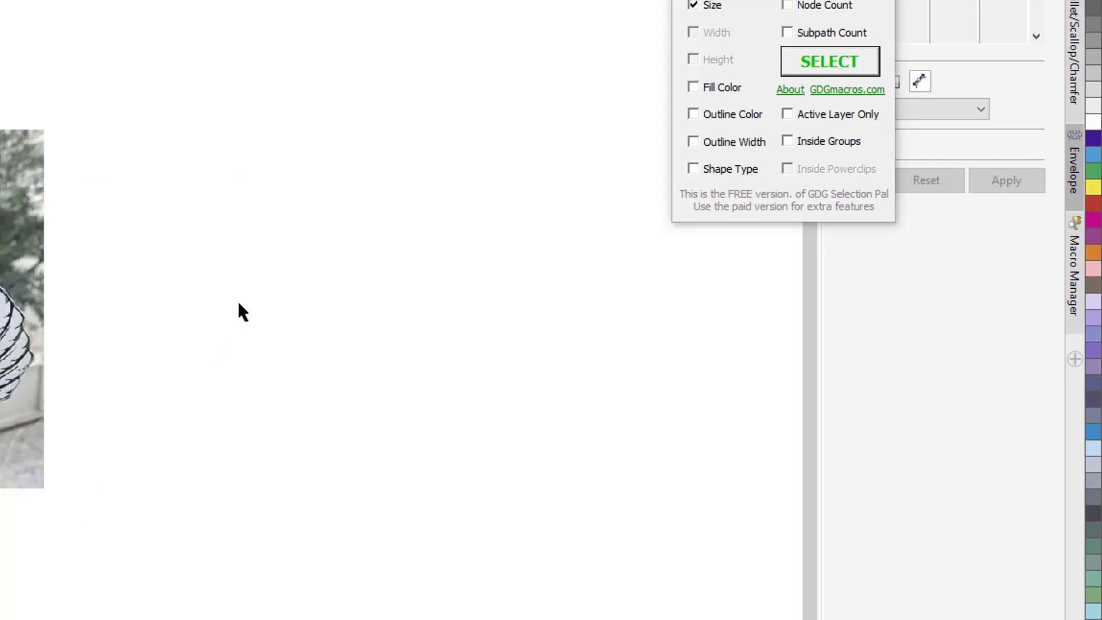
# Paste the wings image and place it to the left of the ornament photo.
pyautogui.rightClick(238, 304)
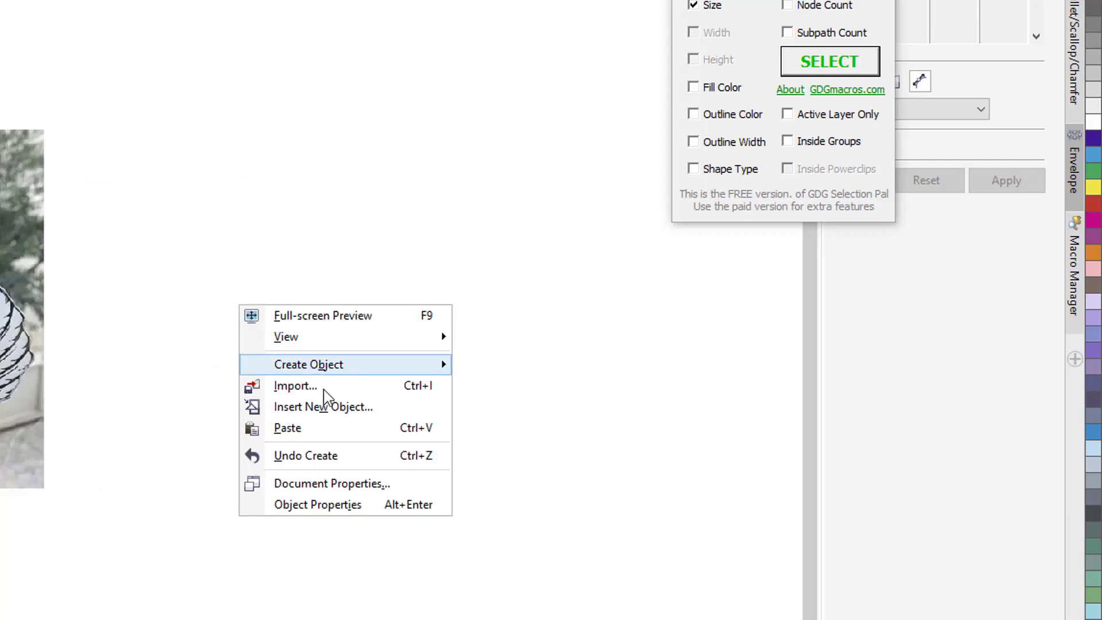
pyautogui.click(290, 357)
pyautogui.scroll(-3, 570, 374)
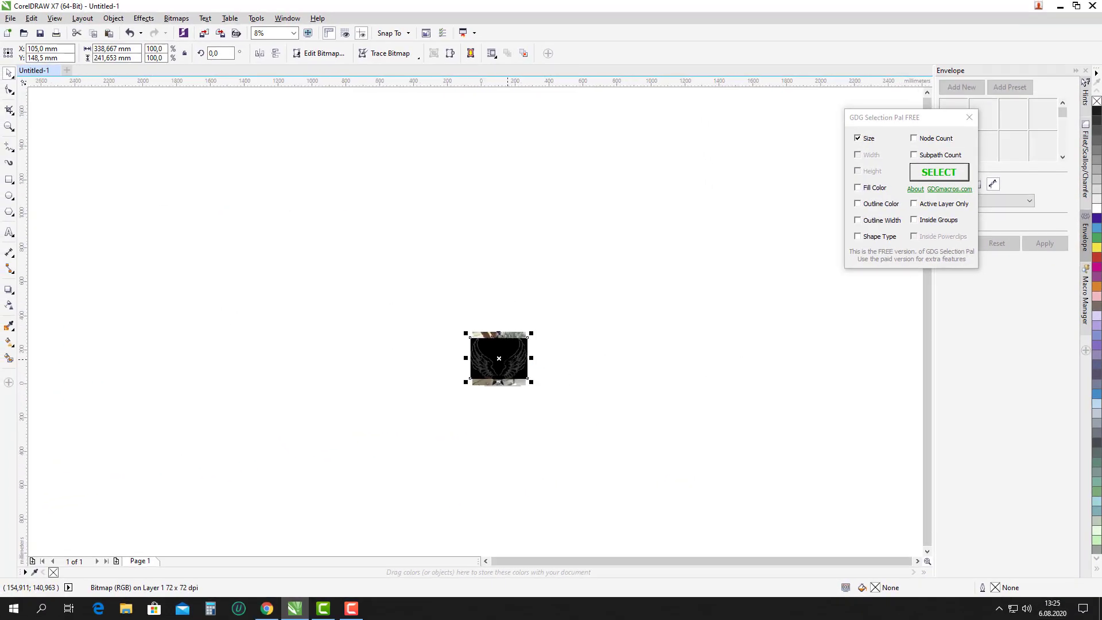
pyautogui.moveTo(506, 356); pyautogui.dragTo(399, 359)
pyautogui.scroll(3, 397, 370)
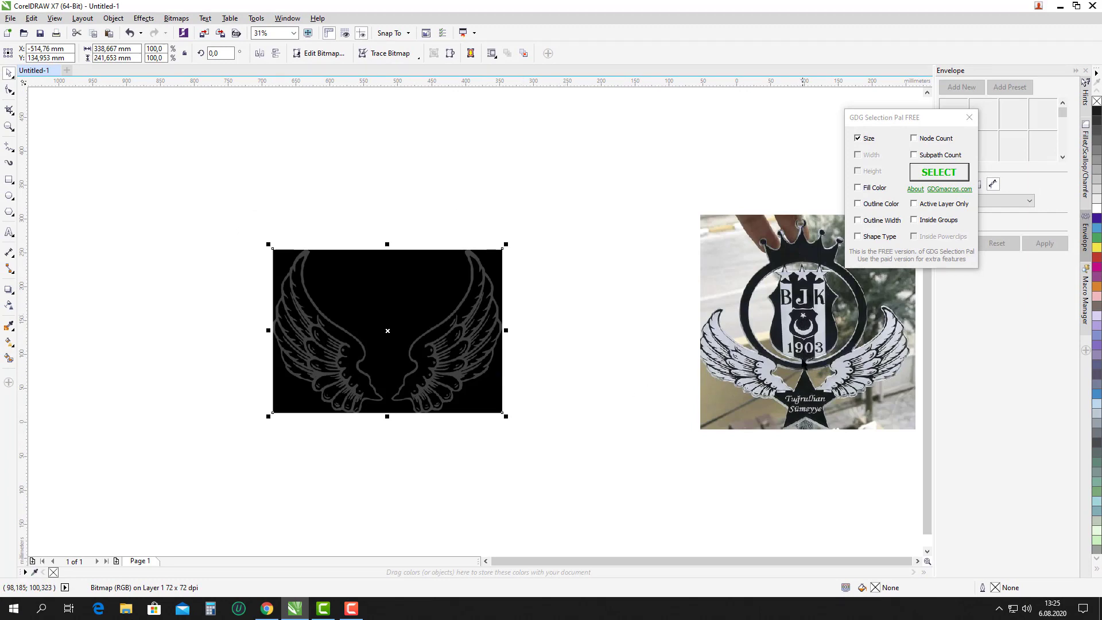
pyautogui.click(532, 326)
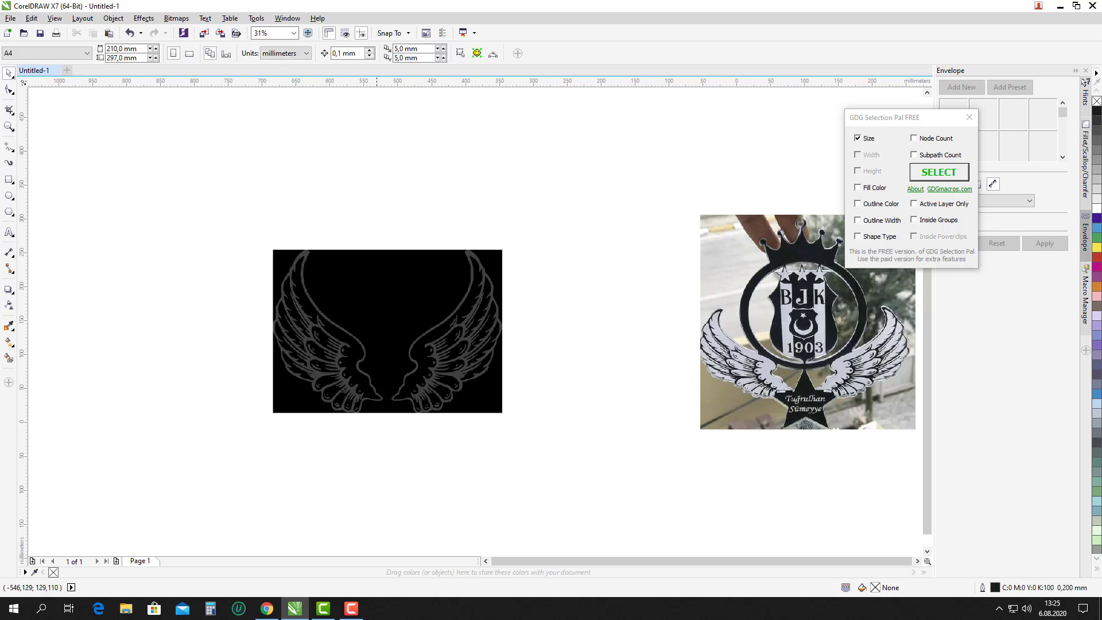
pyautogui.click(389, 336)
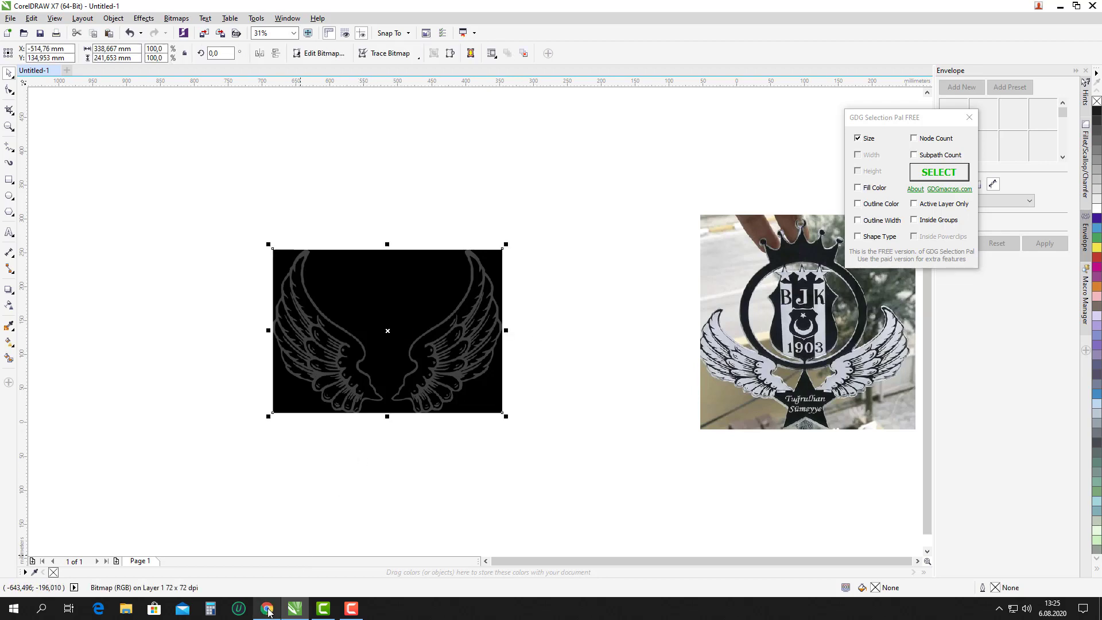
# Copy the large three-star Beşiktaş JK crest image from the grafikservisi page.
pyautogui.moveTo(268, 611)
pyautogui.click(279, 575)
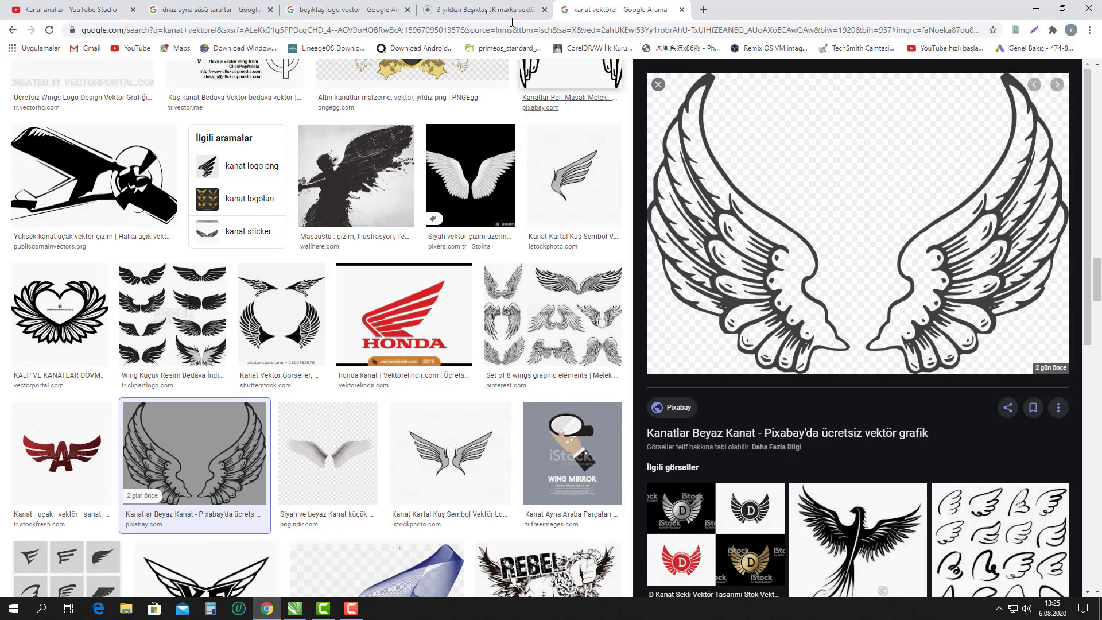
pyautogui.click(470, 10)
pyautogui.click(351, 10)
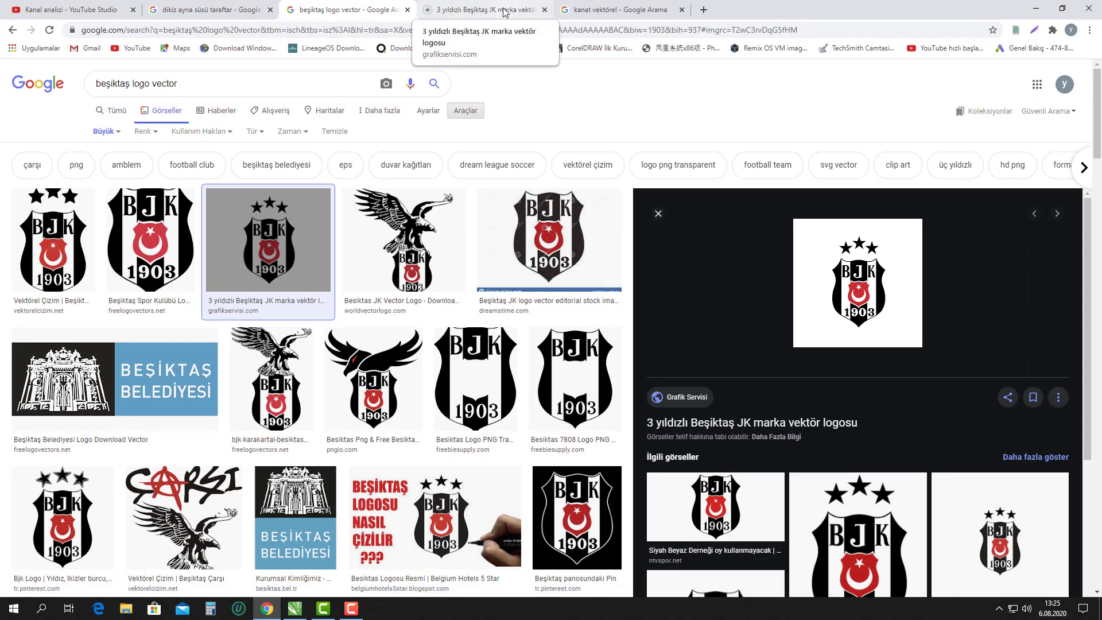
pyautogui.click(506, 16)
pyautogui.rightClick(615, 307)
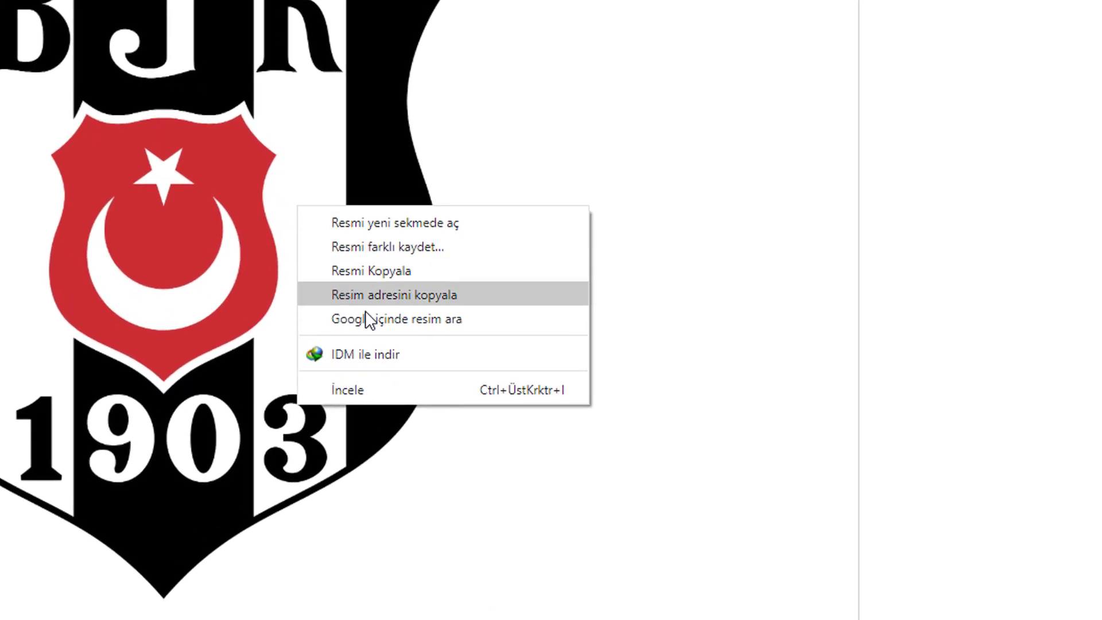
pyautogui.click(406, 271)
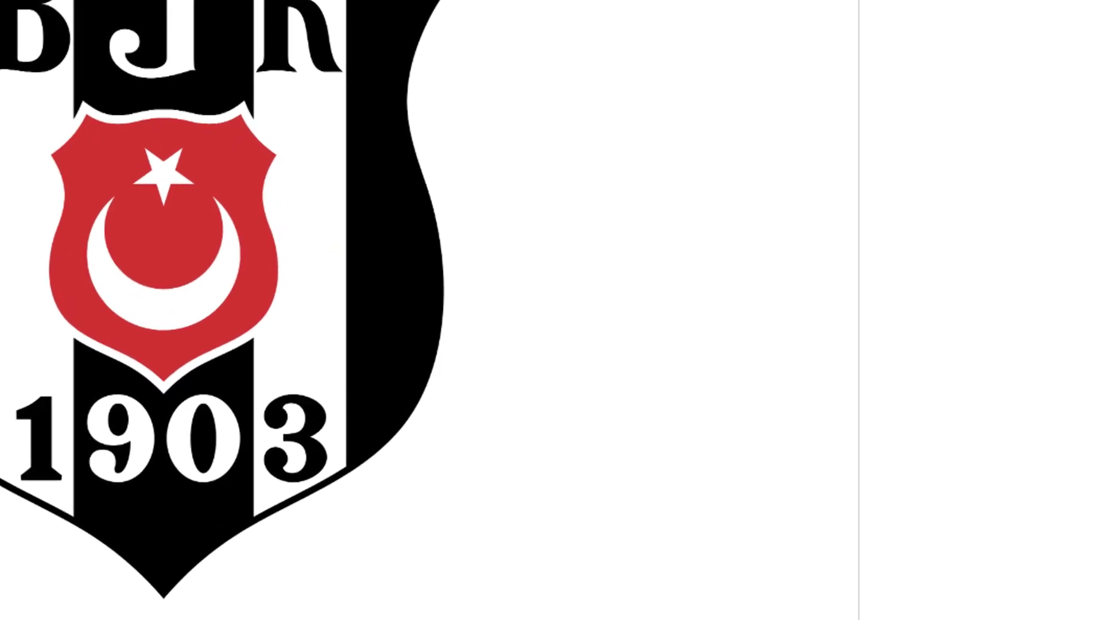
# Paste the Beşiktaş crest, move it left and shrink it to roughly 11.5% size.
pyautogui.hotkey('alt', 'Tab')
pyautogui.click(248, 369)
pyautogui.scroll(-3, 249, 370)
pyautogui.rightClick(443, 335)
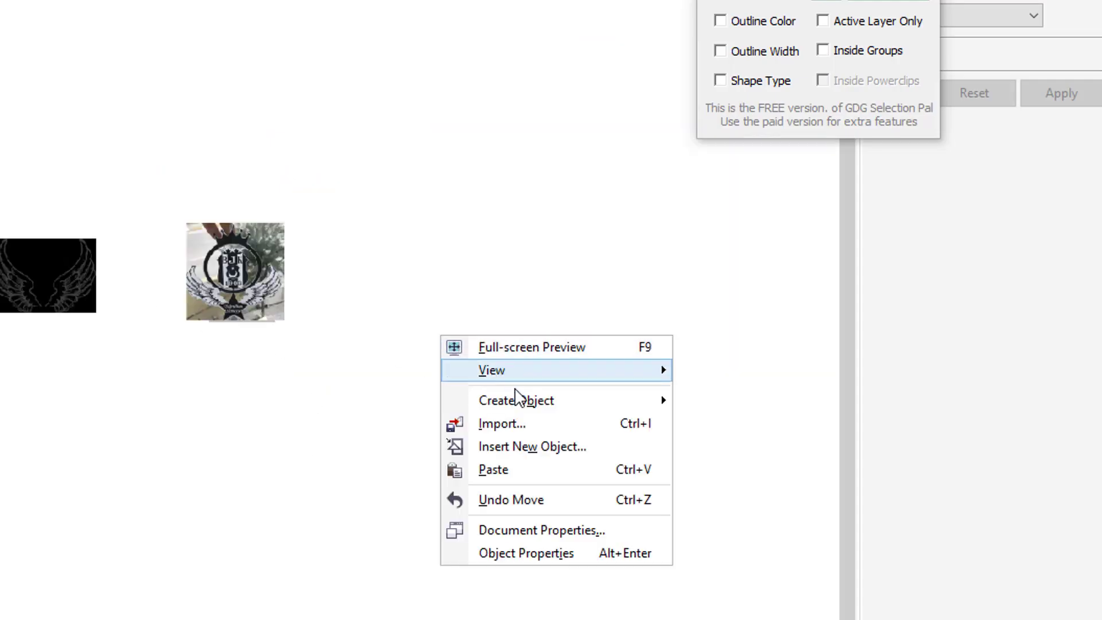
pyautogui.click(499, 469)
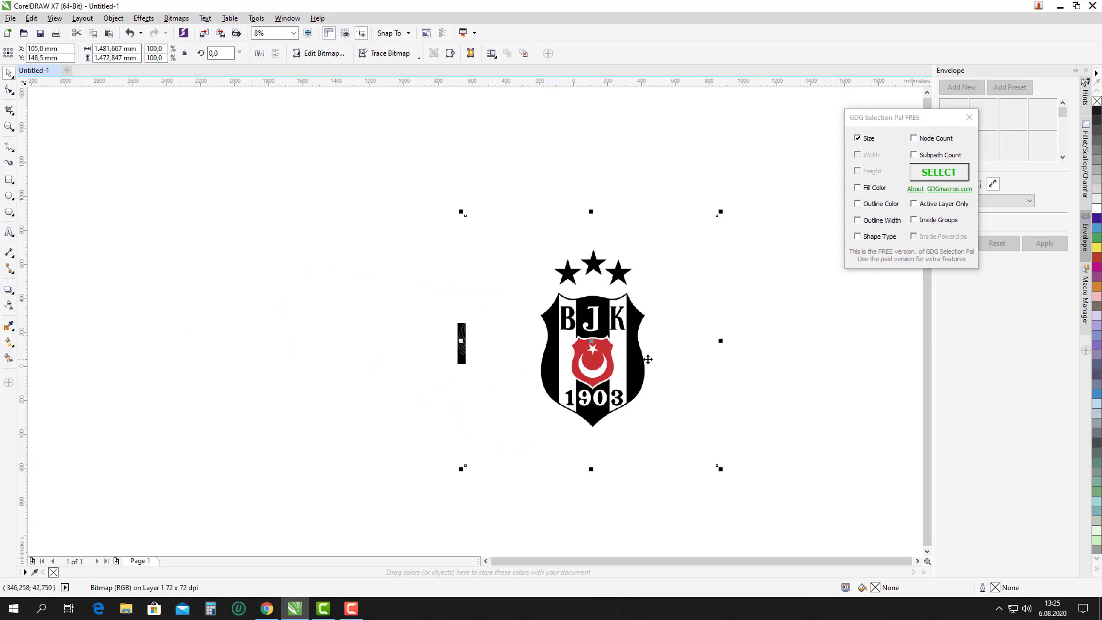
pyautogui.moveTo(648, 360); pyautogui.dragTo(349, 387)
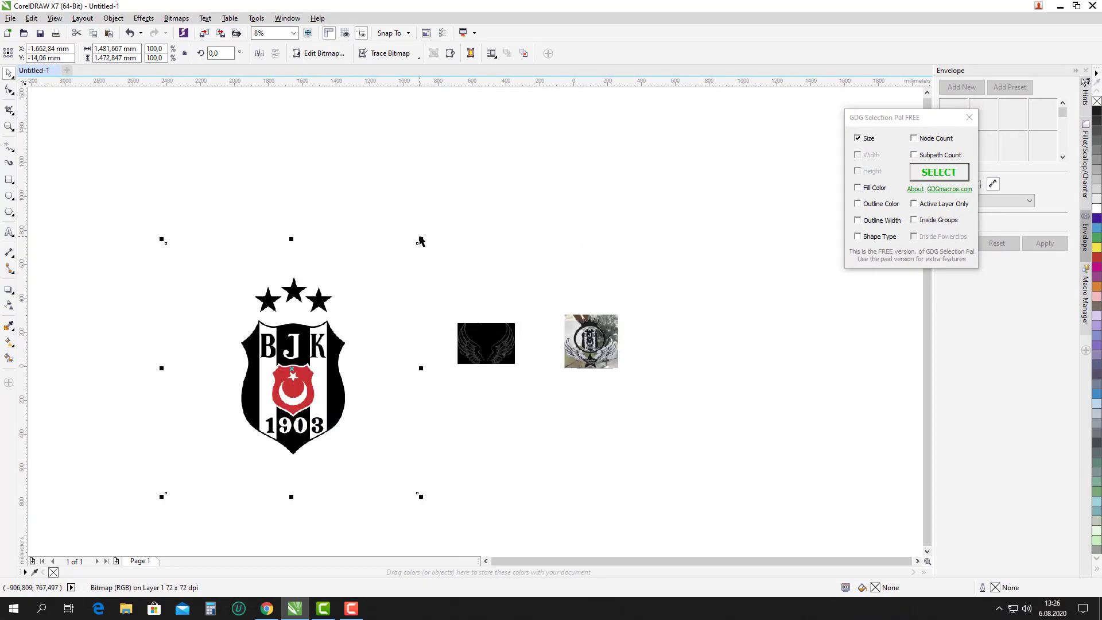
pyautogui.moveTo(421, 242); pyautogui.dragTo(554, 253)
pyautogui.scroll(1, 533, 292)
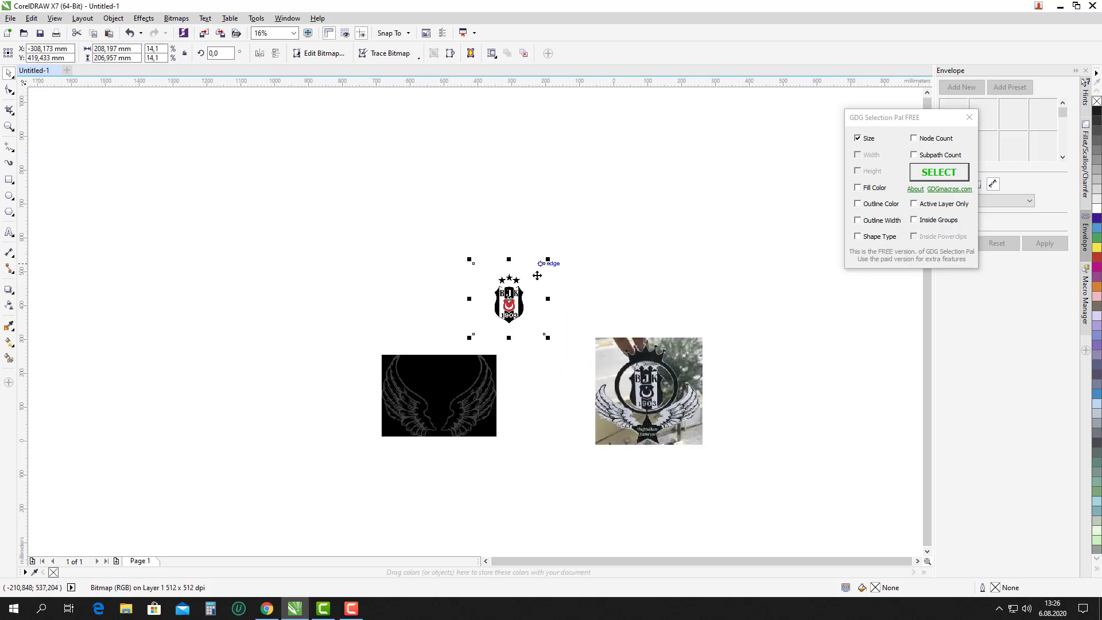
pyautogui.moveTo(520, 296); pyautogui.dragTo(583, 294)
# Select the black wings bitmap.
pyautogui.click(604, 285)
pyautogui.scroll(1, 588, 303)
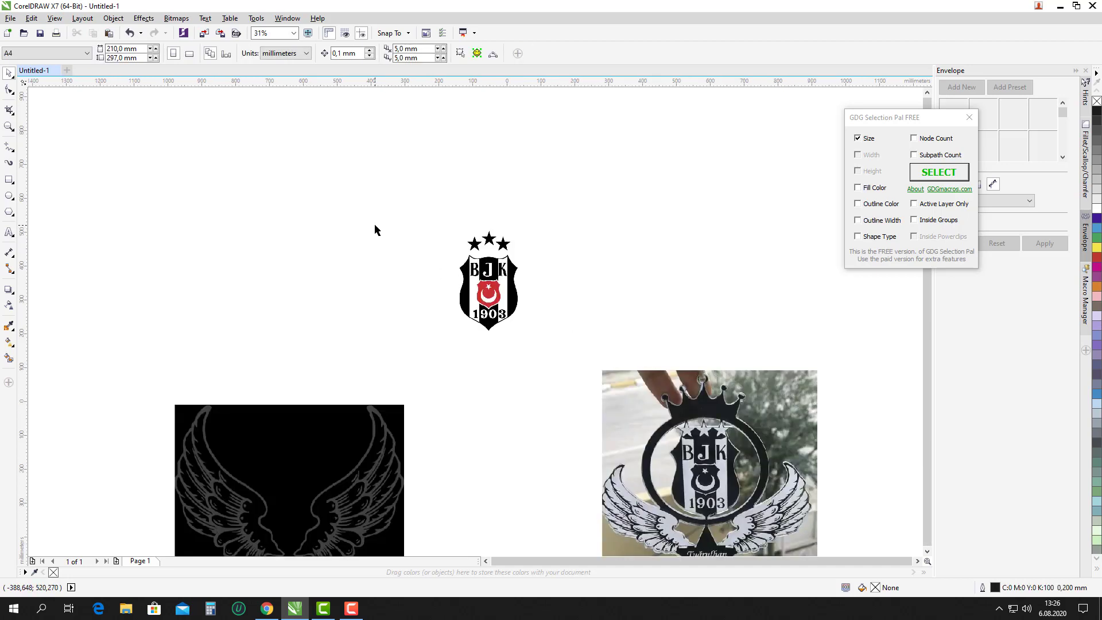
pyautogui.scroll(-1, 374, 223)
pyautogui.scroll(1, 335, 348)
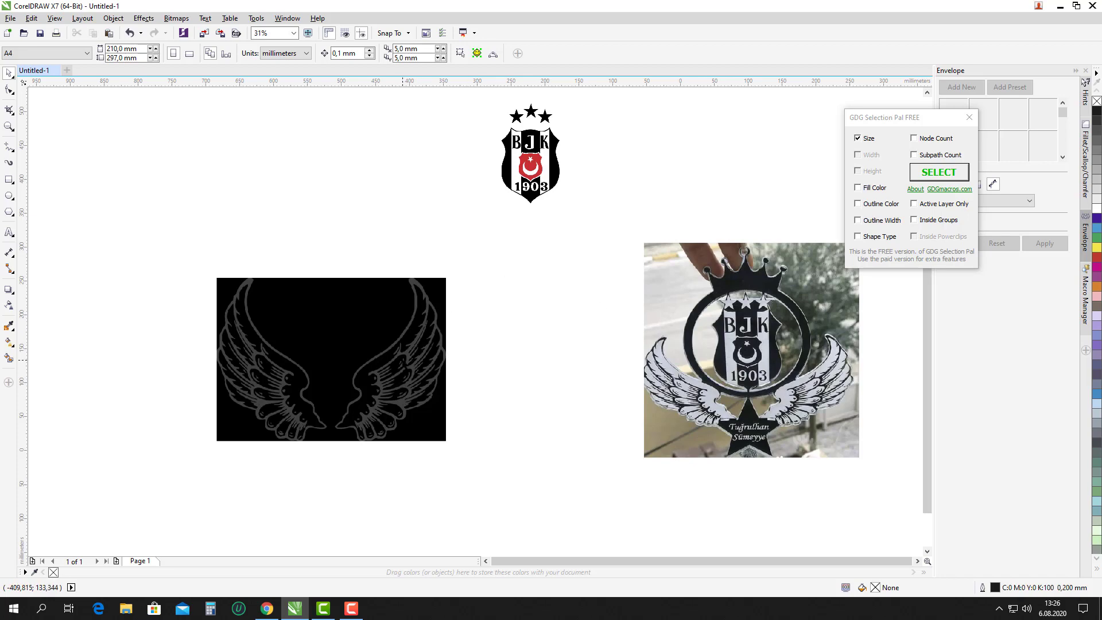
pyautogui.click(406, 361)
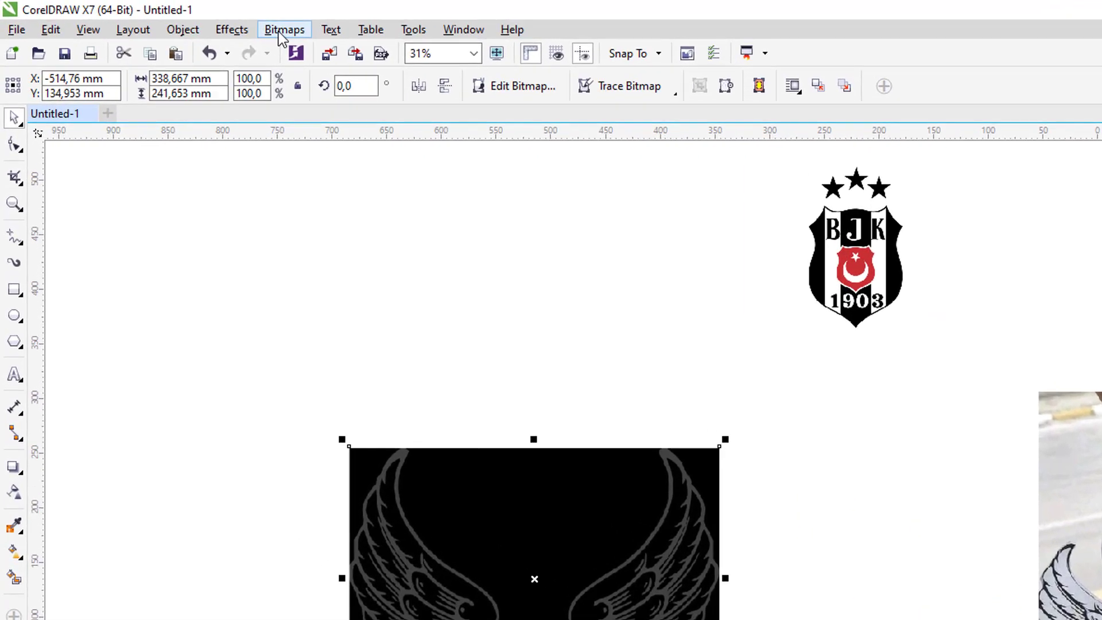
# Convert the wings bitmap to Grayscale (8-bit).
pyautogui.click(282, 31)
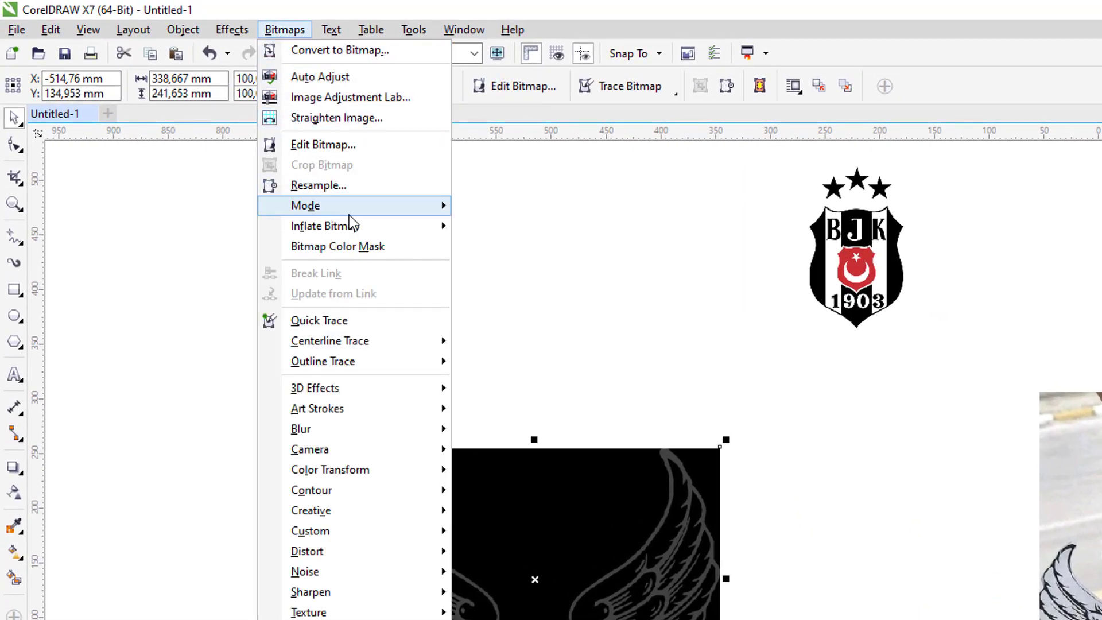
pyautogui.moveTo(349, 213)
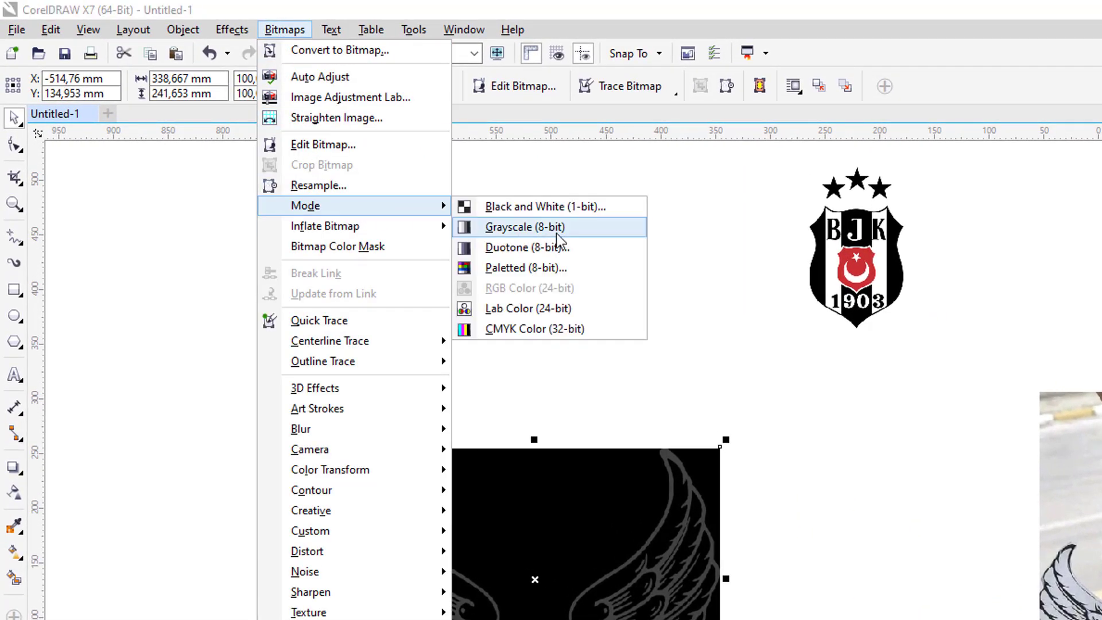
pyautogui.click(556, 230)
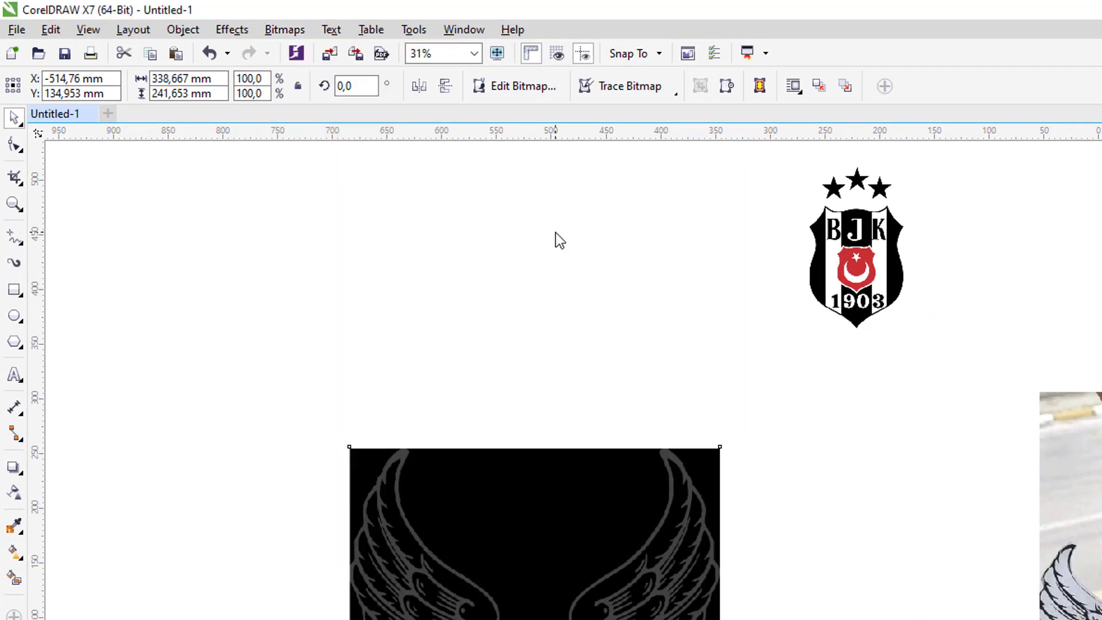
# Convert the wings to Black and White (1-bit) Line Art with threshold 3.
pyautogui.click(284, 30)
pyautogui.moveTo(352, 208)
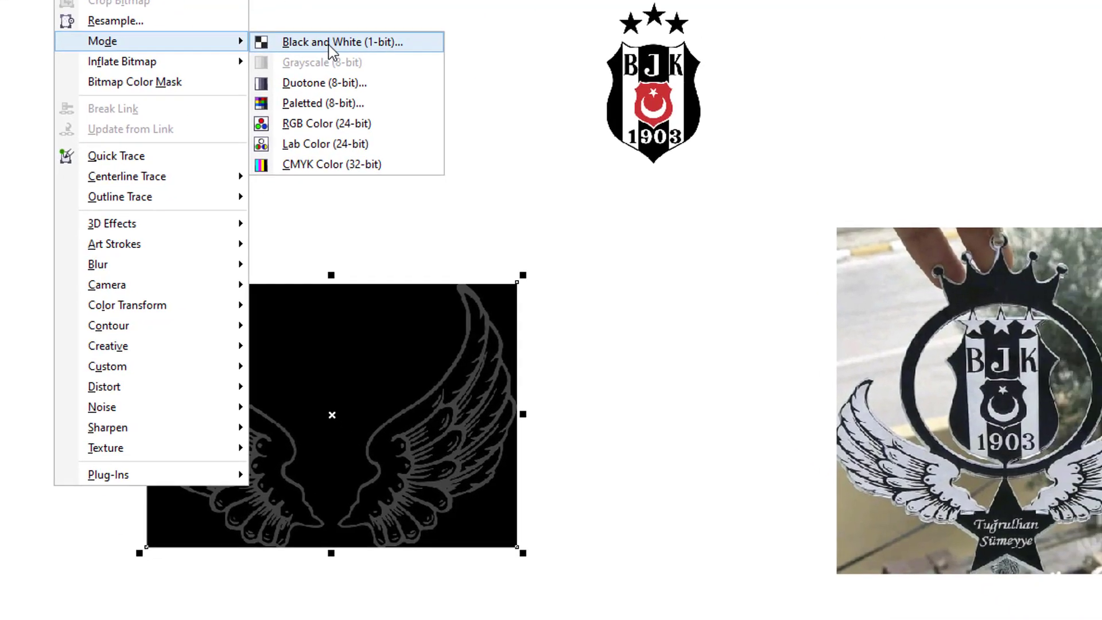
pyautogui.click(520, 198)
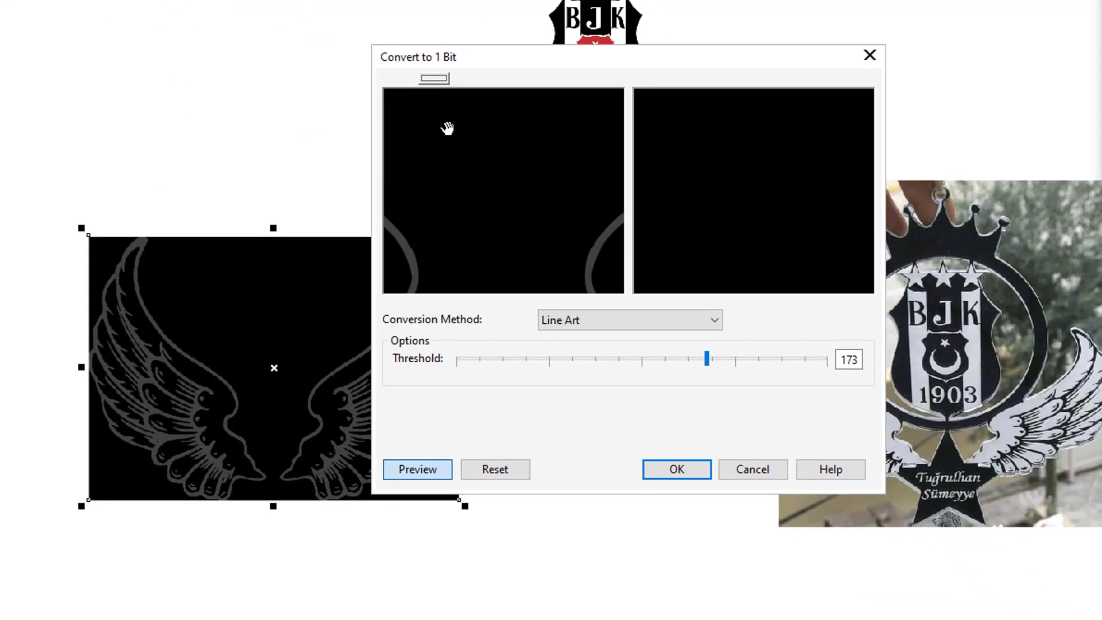
pyautogui.moveTo(608, 252); pyautogui.dragTo(536, 226)
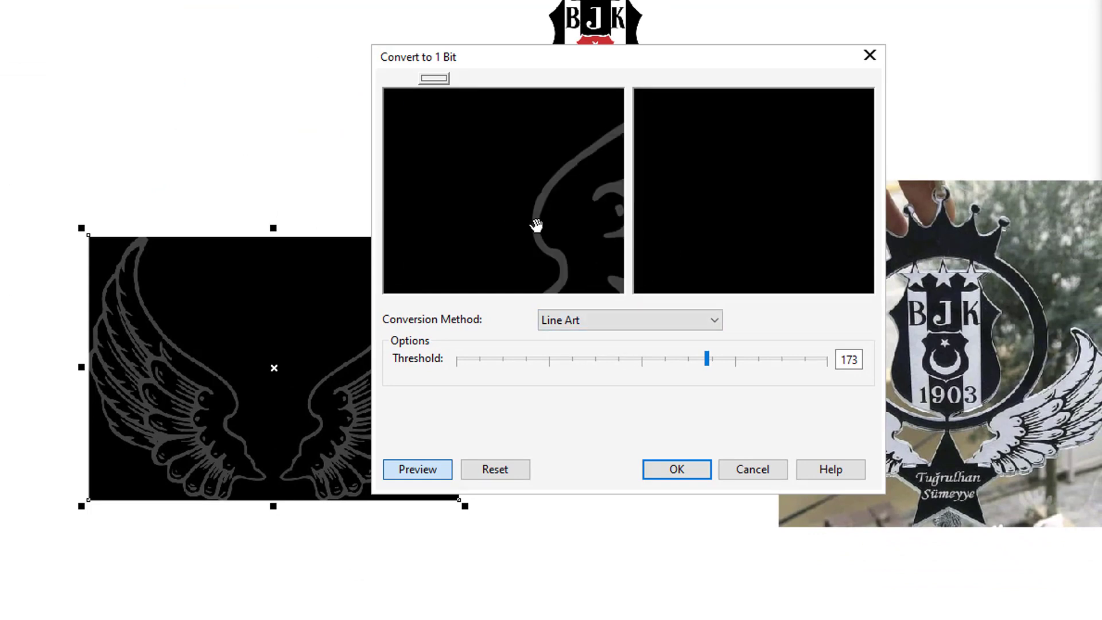
pyautogui.click(461, 360)
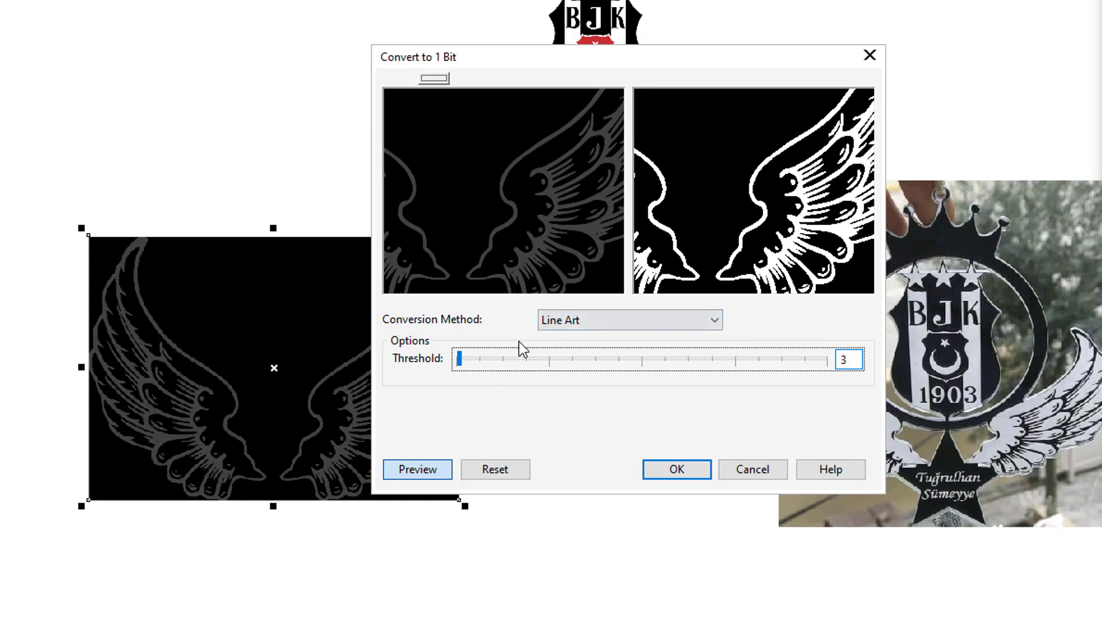
pyautogui.click(648, 472)
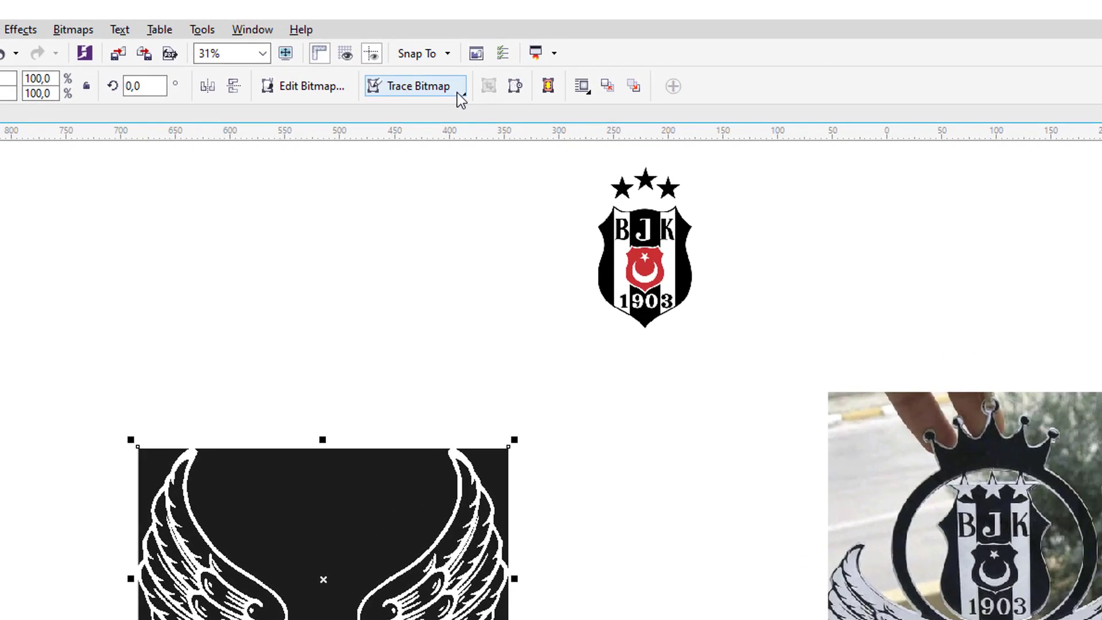
# Outline-trace the wings as Line Art with near-maximum detail and smoothing 5, placed up-left.
pyautogui.click(455, 94)
pyautogui.moveTo(442, 153)
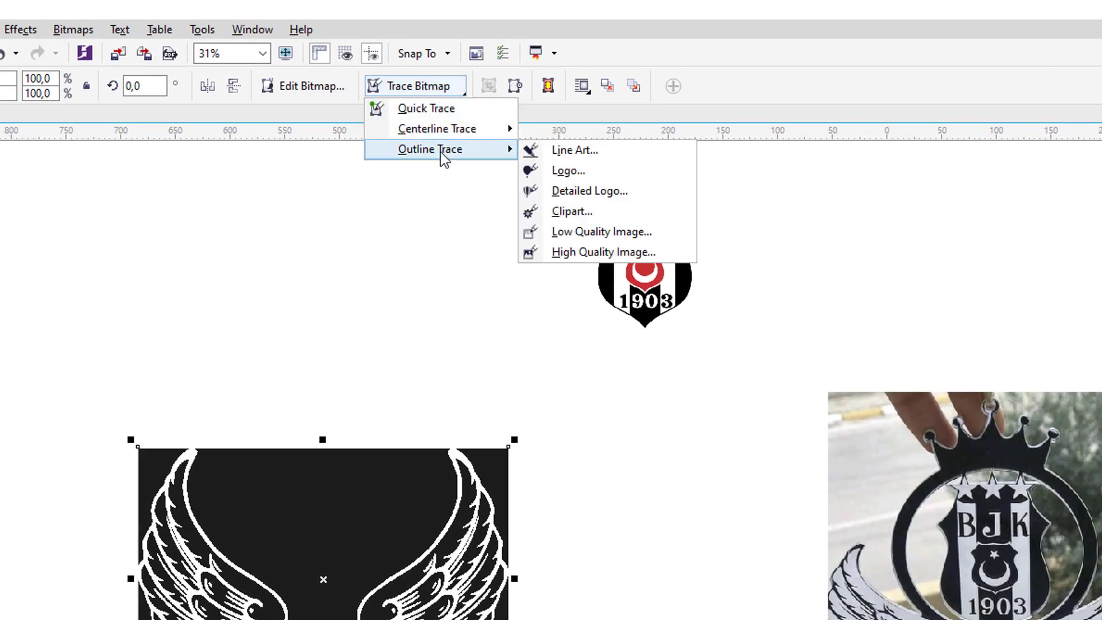
pyautogui.click(579, 151)
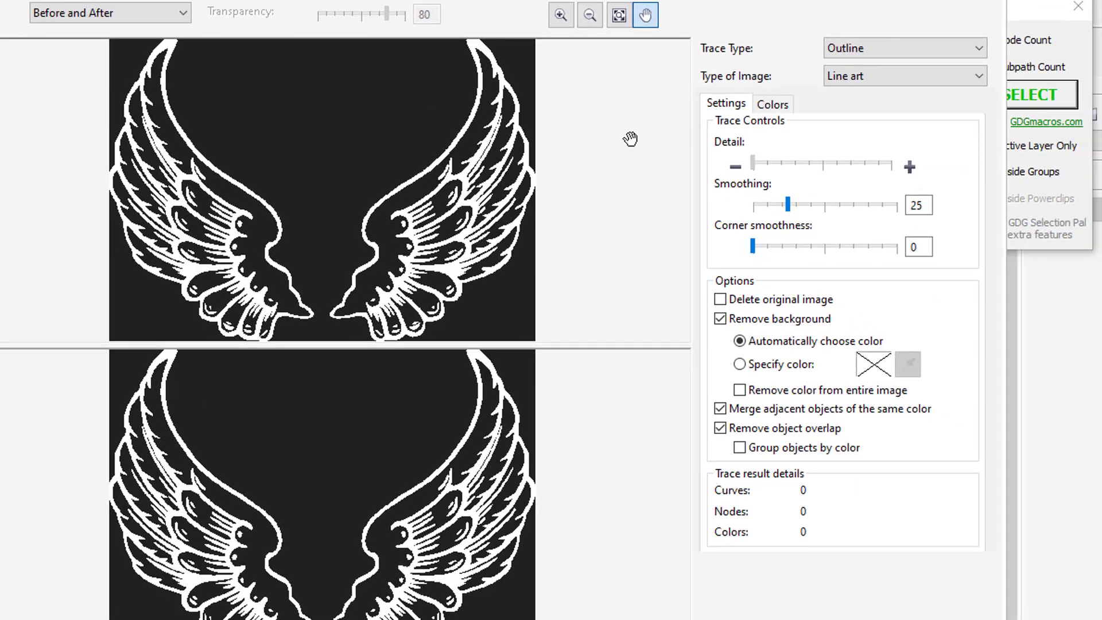
pyautogui.moveTo(753, 164); pyautogui.dragTo(894, 165)
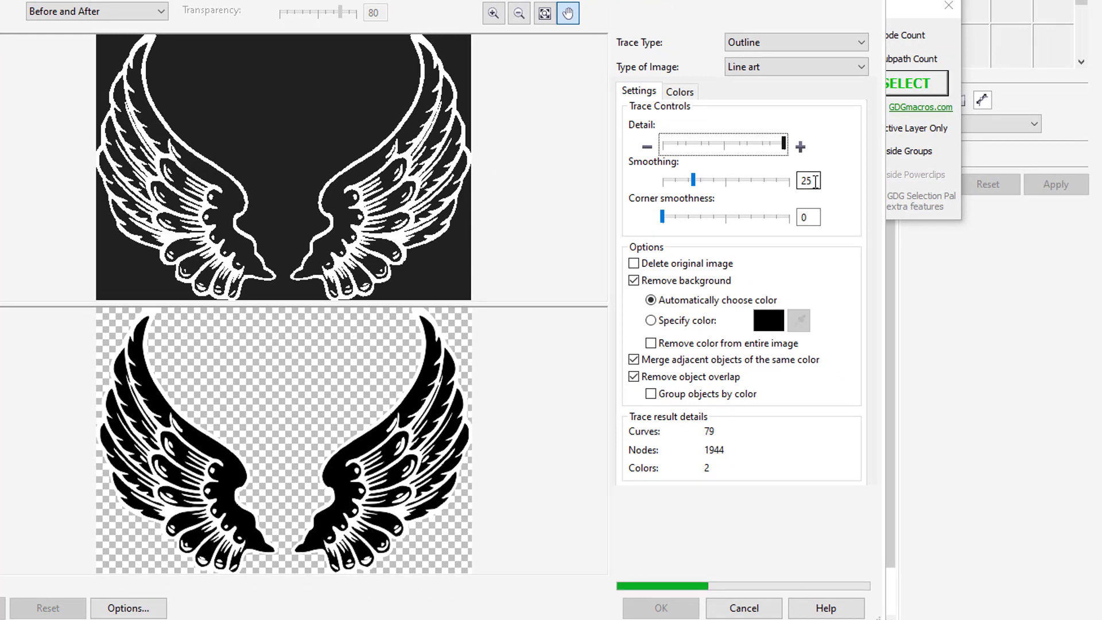
pyautogui.doubleClick(815, 182)
pyautogui.write('5')
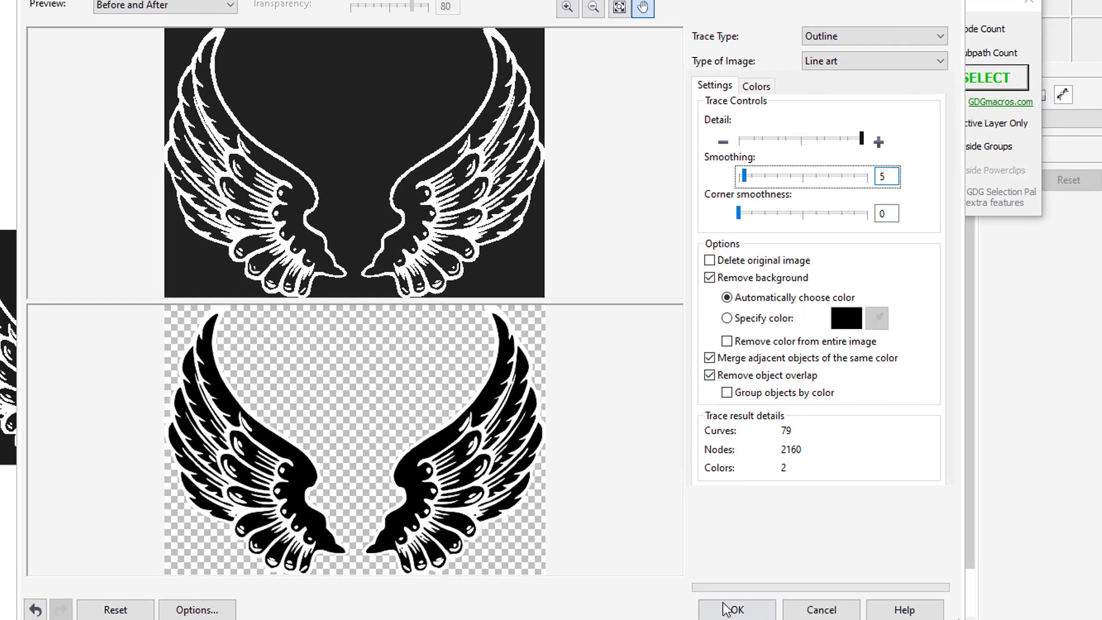
pyautogui.click(661, 608)
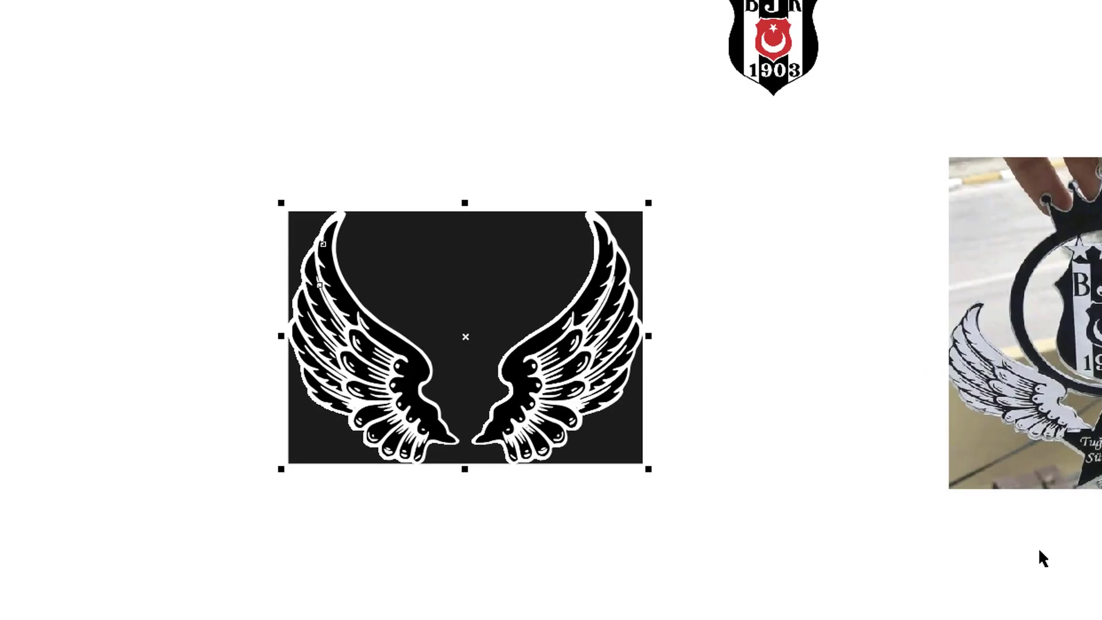
pyautogui.scroll(-2, 649, 323)
pyautogui.moveTo(629, 316); pyautogui.dragTo(447, 204)
# Ungroup all objects in the traced wings into separate pieces.
pyautogui.rightClick(445, 204)
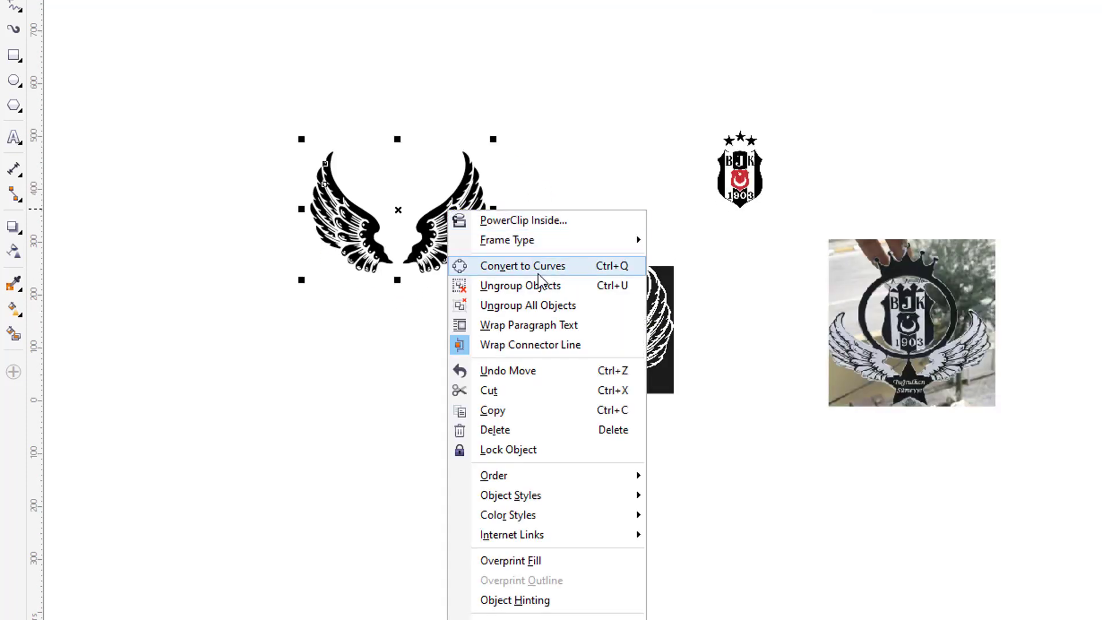
pyautogui.click(541, 302)
pyautogui.scroll(2, 372, 220)
pyautogui.click(498, 363)
pyautogui.moveTo(459, 86); pyautogui.dragTo(515, 146)
pyautogui.scroll(2, 710, 491)
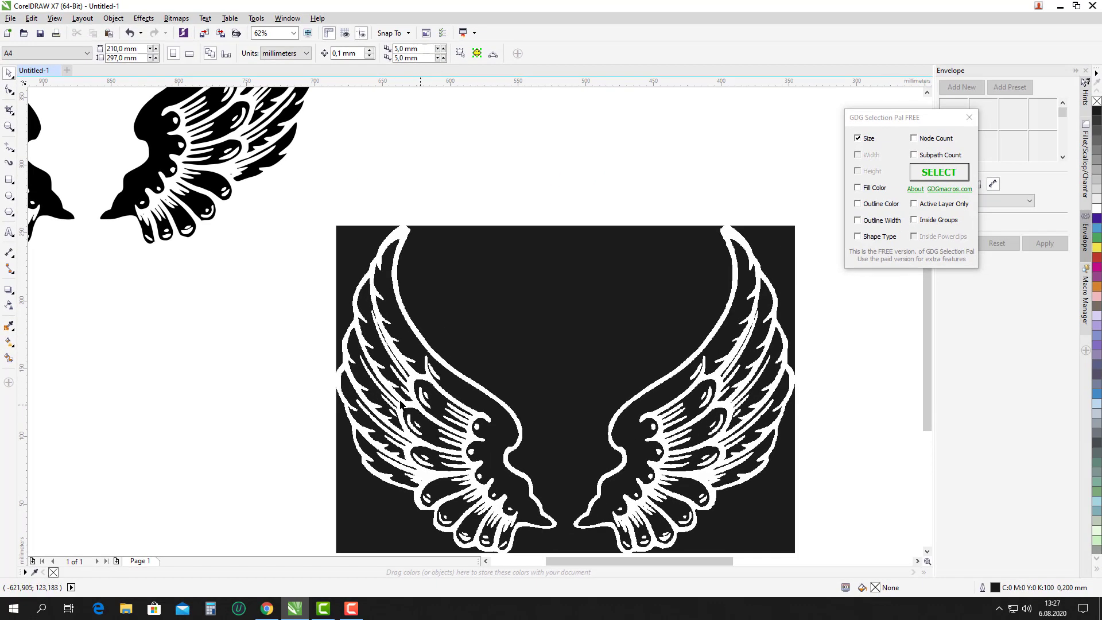
pyautogui.scroll(-2, 427, 361)
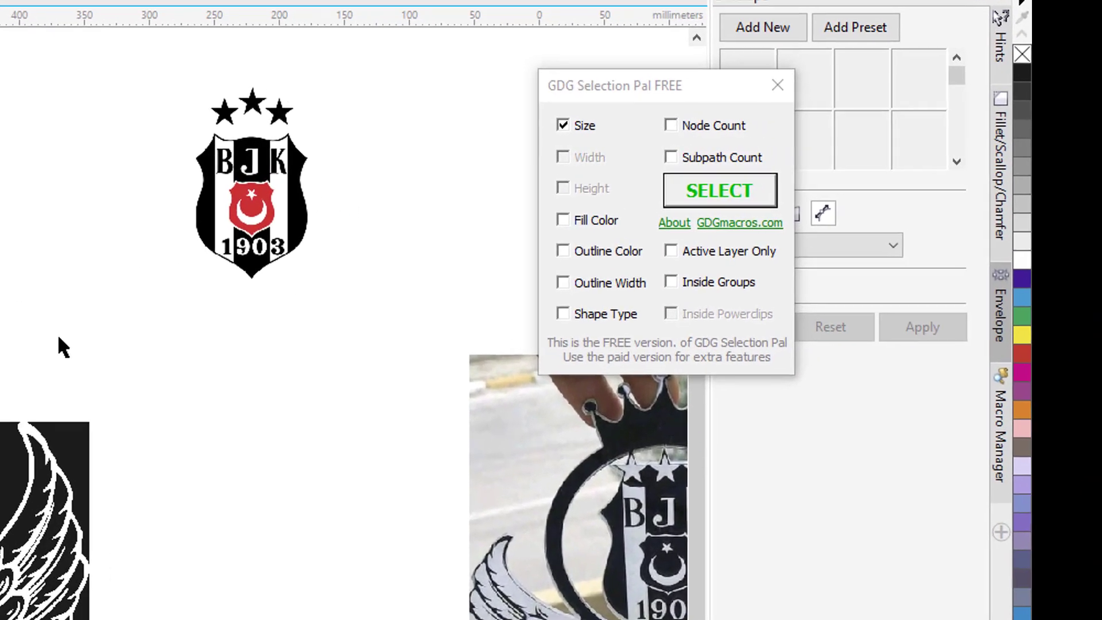
# In GDG Selection Pal, select wing pieces matching by fill and outline colour, not size.
pyautogui.click(570, 221)
pyautogui.click(566, 251)
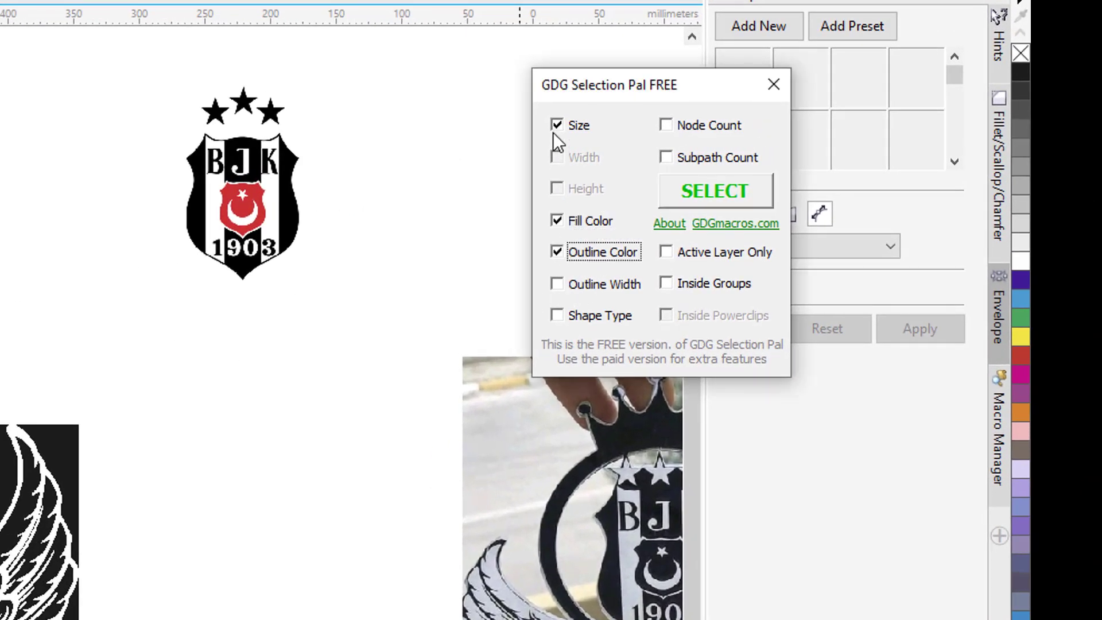
pyautogui.click(554, 130)
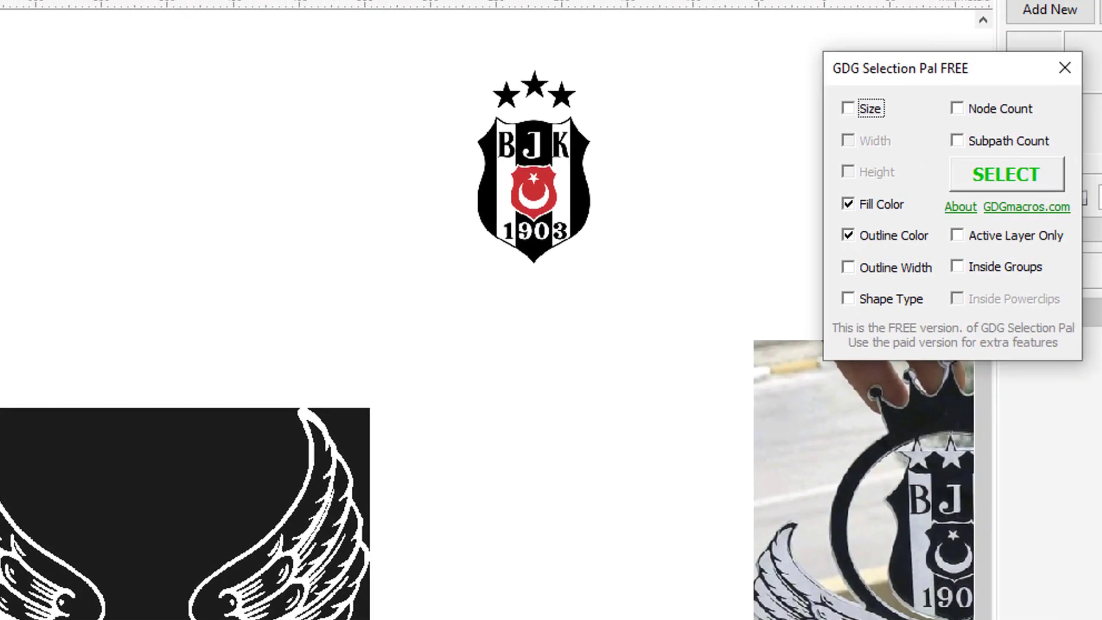
pyautogui.click(1007, 174)
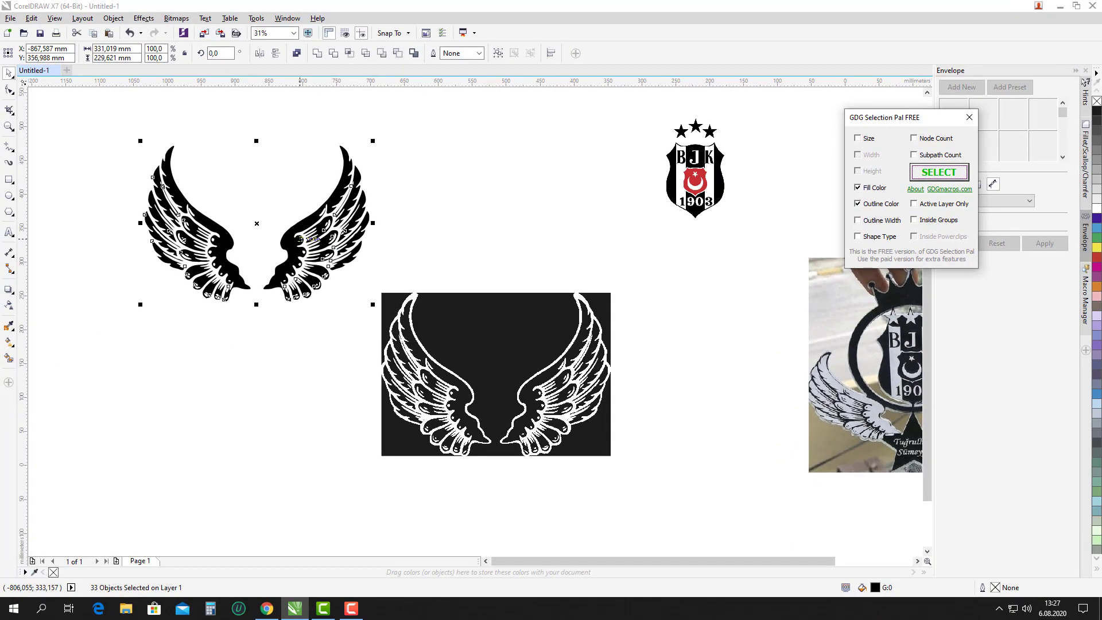
# Delete the solid black pieces and give the remaining wing pieces black outlines.
pyautogui.moveTo(307, 224); pyautogui.dragTo(278, 418)
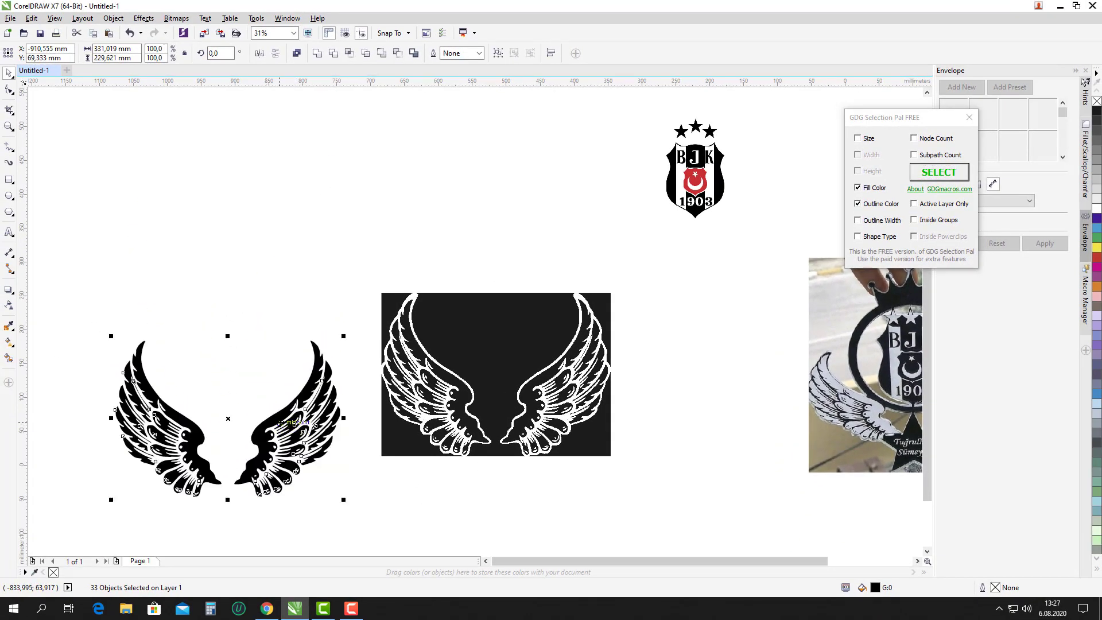
pyautogui.press('Delete')
pyautogui.moveTo(82, 119); pyautogui.dragTo(359, 355)
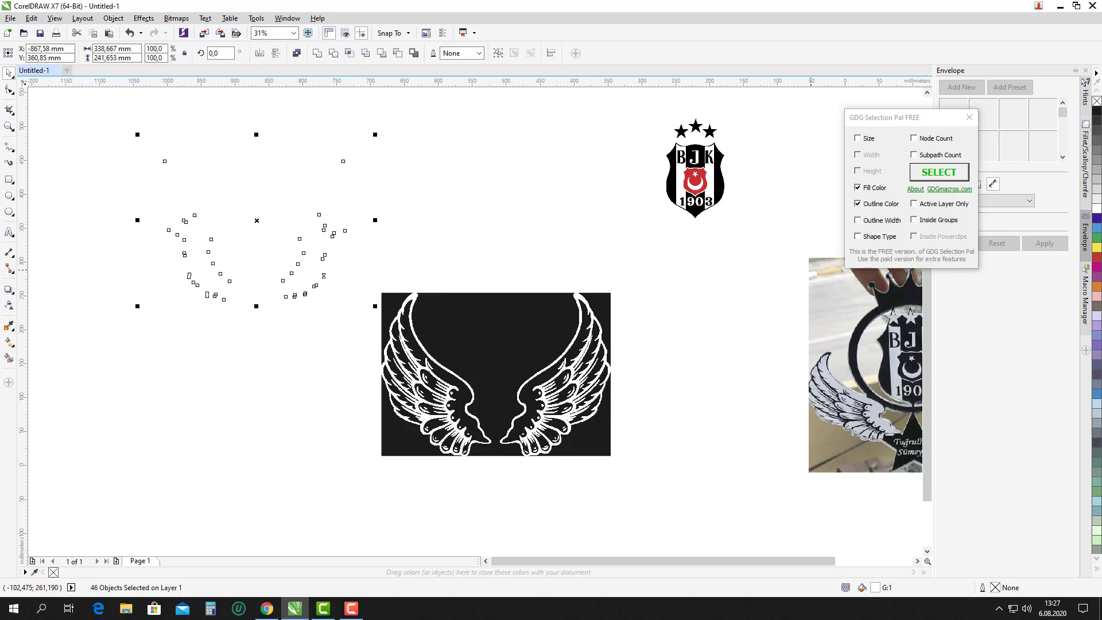
pyautogui.rightClick(1097, 115)
pyautogui.click(1097, 115)
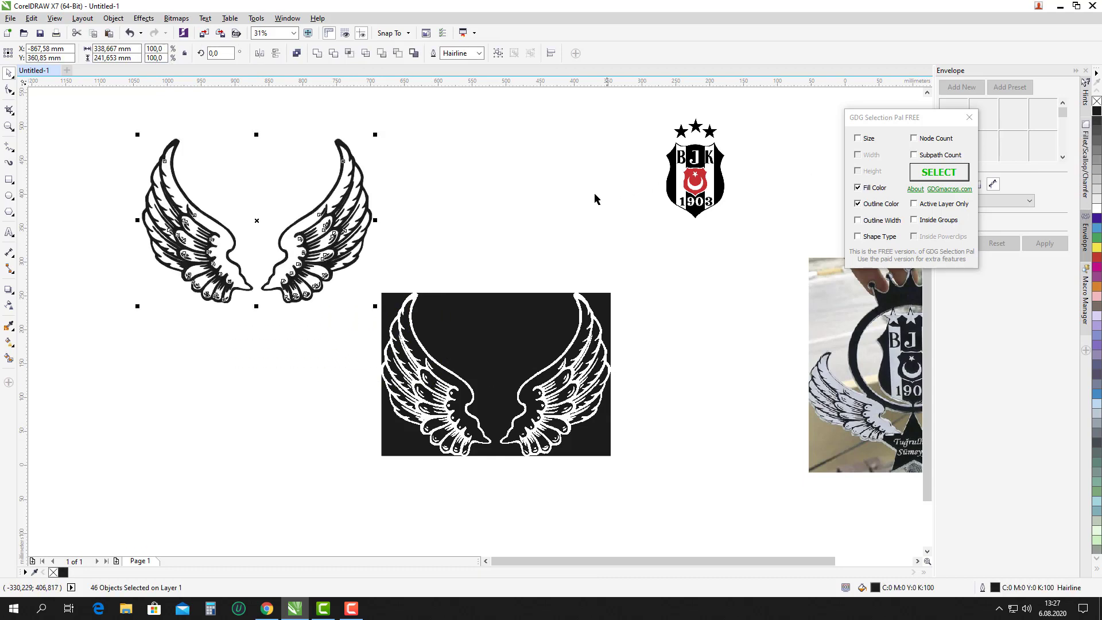
pyautogui.click(240, 142)
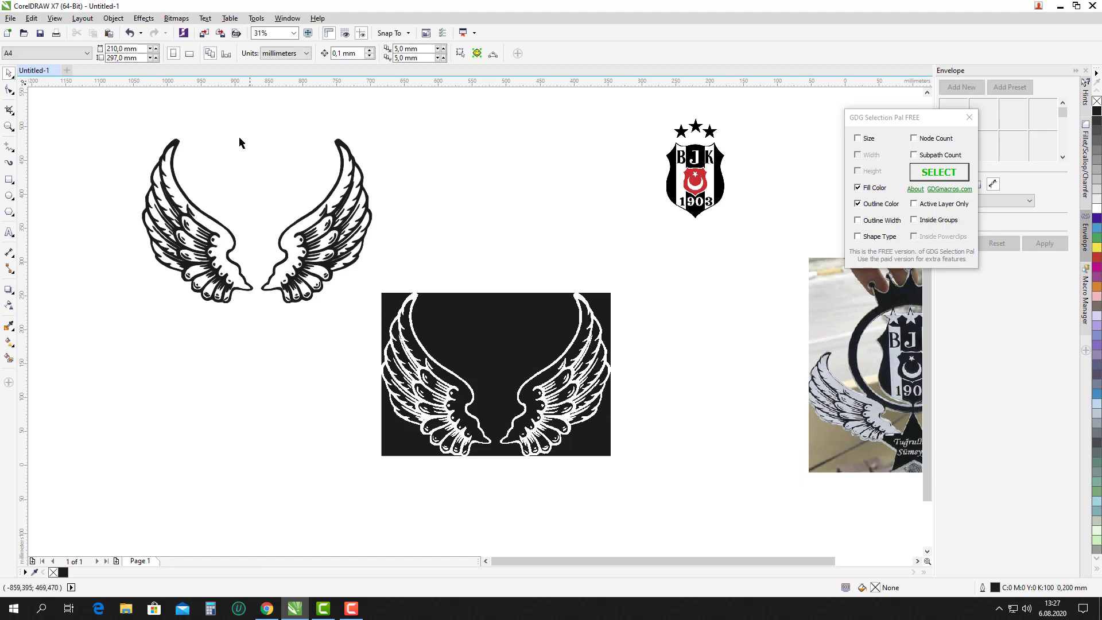
# Delete the old right wing and move the left wing onto the photo's left side.
pyautogui.moveTo(238, 119); pyautogui.dragTo(540, 350)
pyautogui.press('Delete')
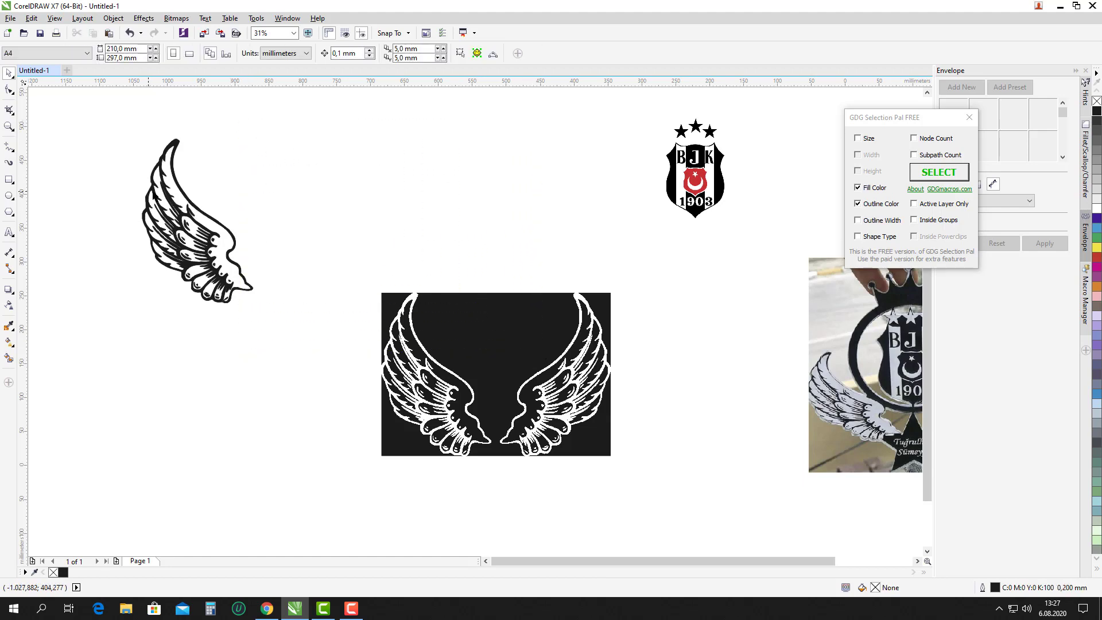
pyautogui.scroll(-2, 141, 167)
pyautogui.moveTo(139, 158); pyautogui.dragTo(496, 312)
pyautogui.scroll(2, 497, 312)
pyautogui.scroll(2, 500, 316)
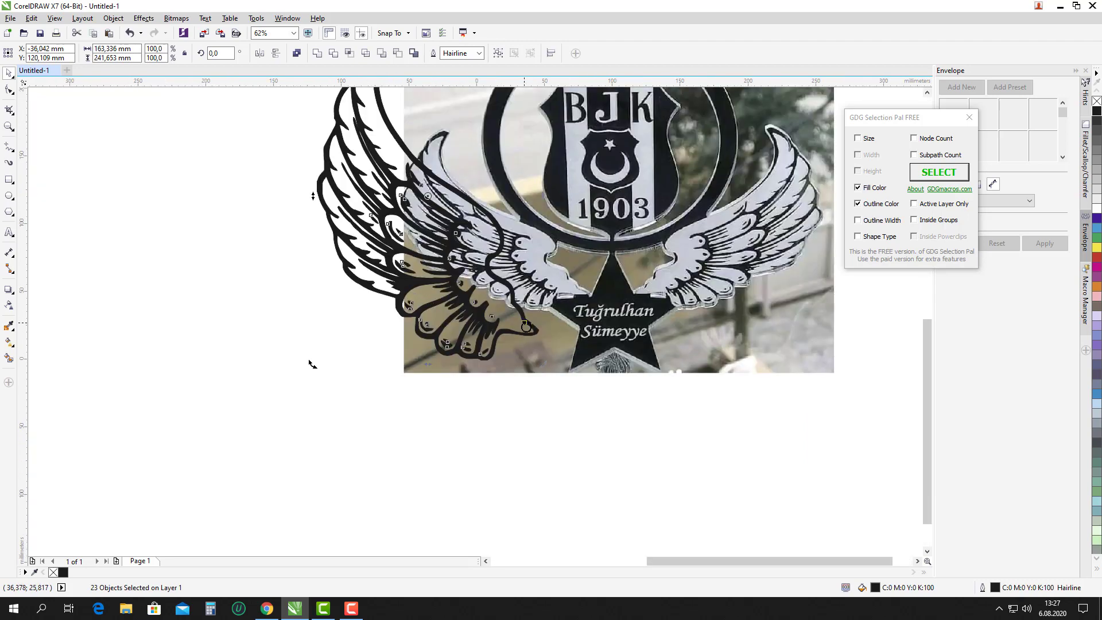
# Rotate the wing to match the photo, shrink it to about 68%, and reposition it.
pyautogui.moveTo(549, 347); pyautogui.dragTo(581, 318)
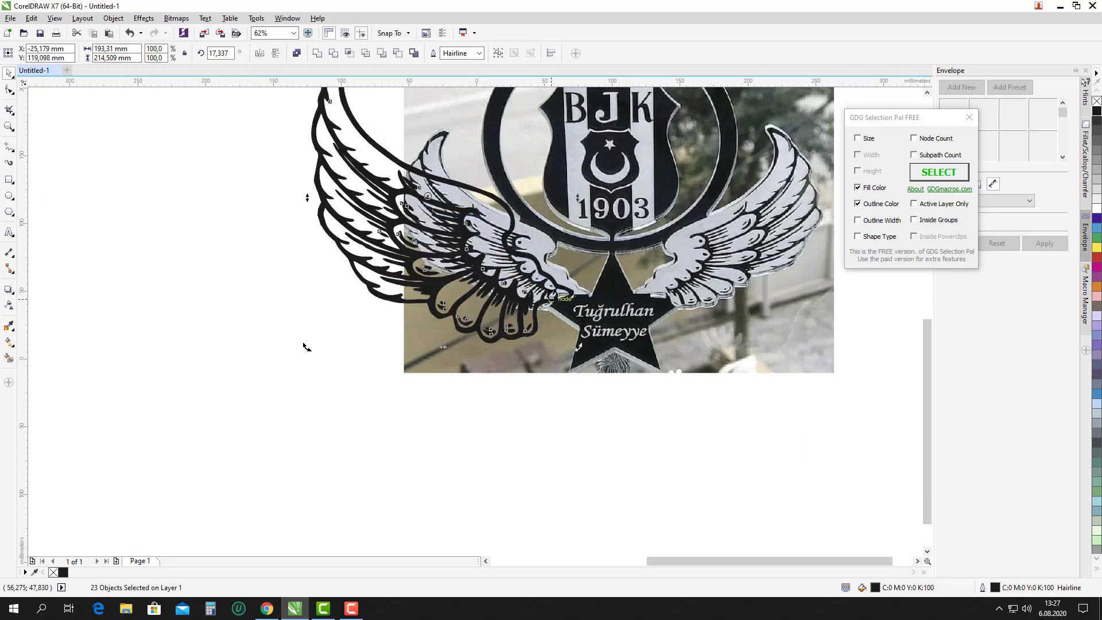
pyautogui.press('Tab')
pyautogui.press('Tab')
pyautogui.scroll(-2, 548, 261)
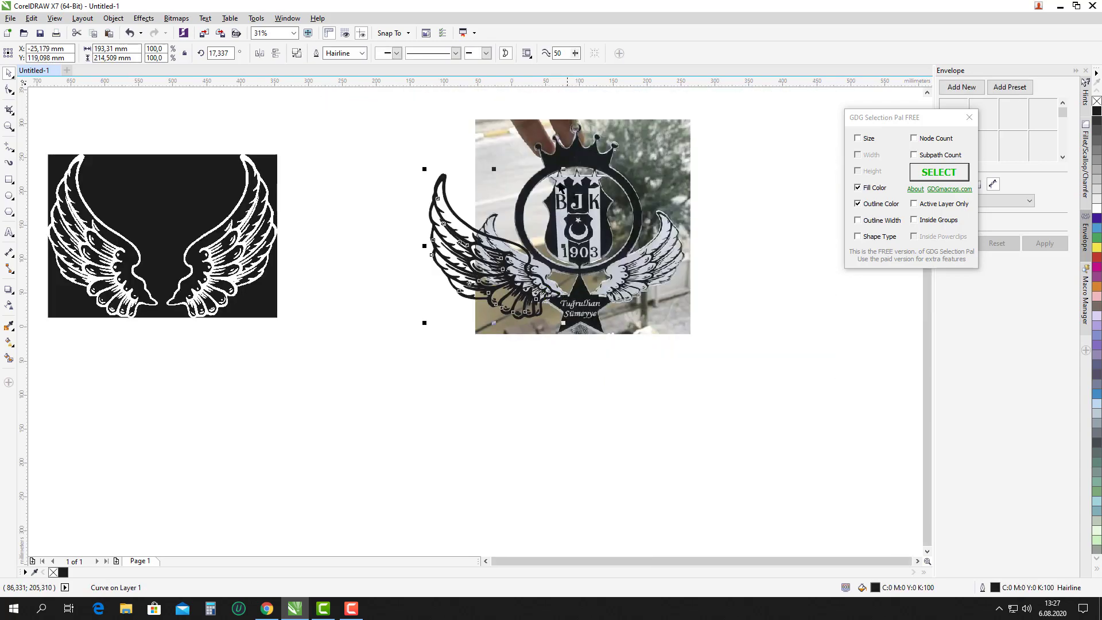
pyautogui.moveTo(564, 169); pyautogui.dragTo(543, 181)
pyautogui.scroll(2, 527, 266)
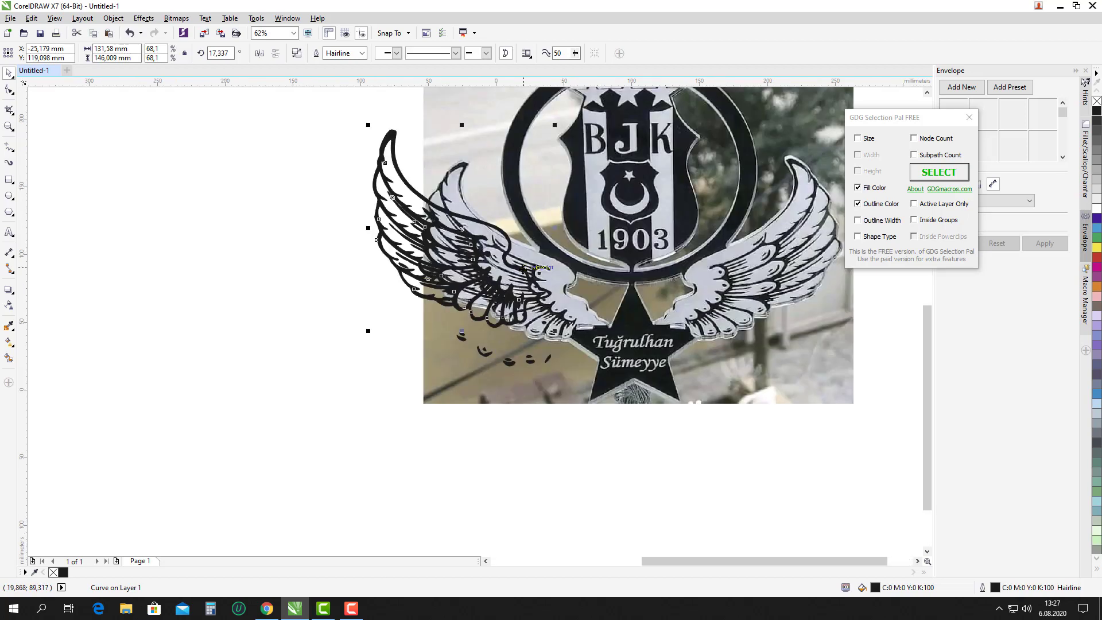
pyautogui.moveTo(526, 267); pyautogui.dragTo(581, 302)
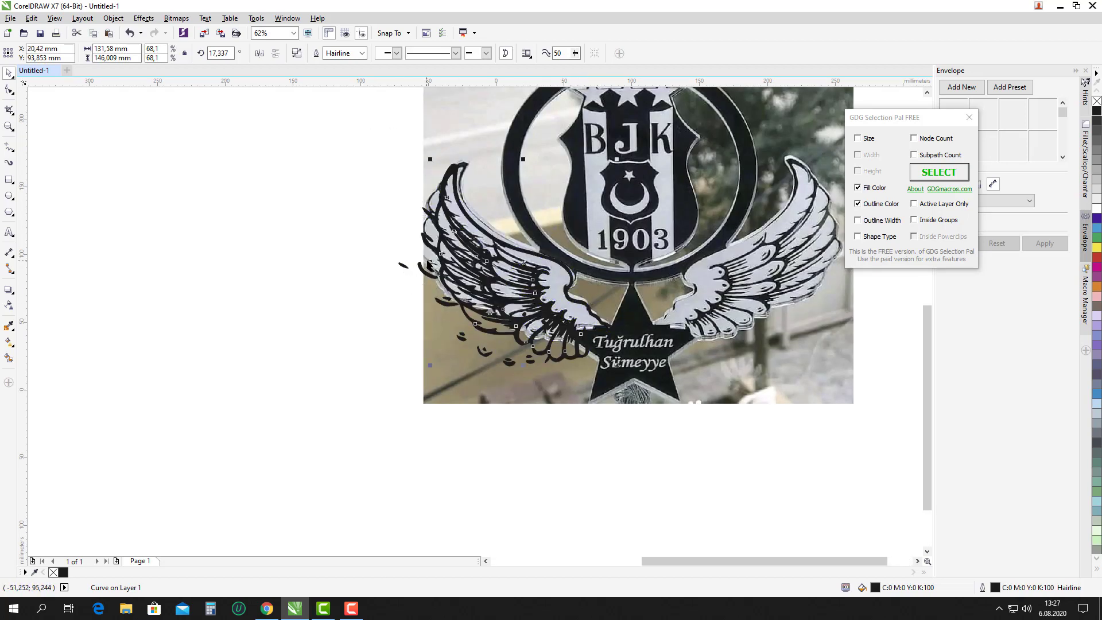
# Stretch the traced wing wider and nudge it to line up with the photo's left wing.
pyautogui.moveTo(423, 260); pyautogui.dragTo(434, 264)
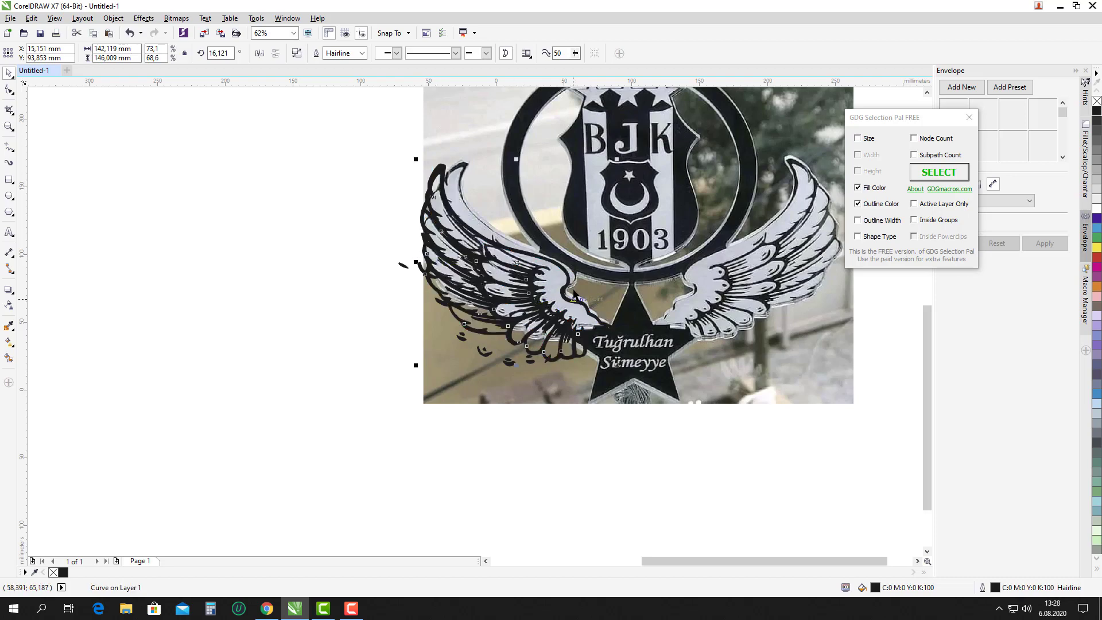
pyautogui.scroll(2, 574, 294)
pyautogui.moveTo(571, 276); pyautogui.dragTo(583, 271)
pyautogui.scroll(-2, 487, 284)
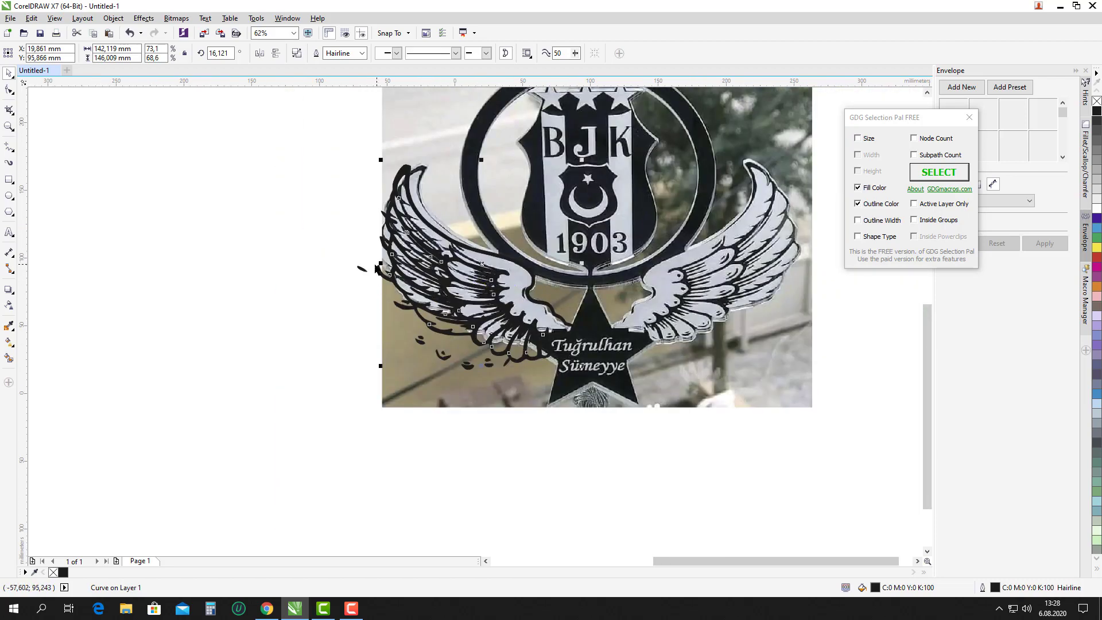
pyautogui.scroll(-2, 376, 269)
pyautogui.scroll(1, 375, 265)
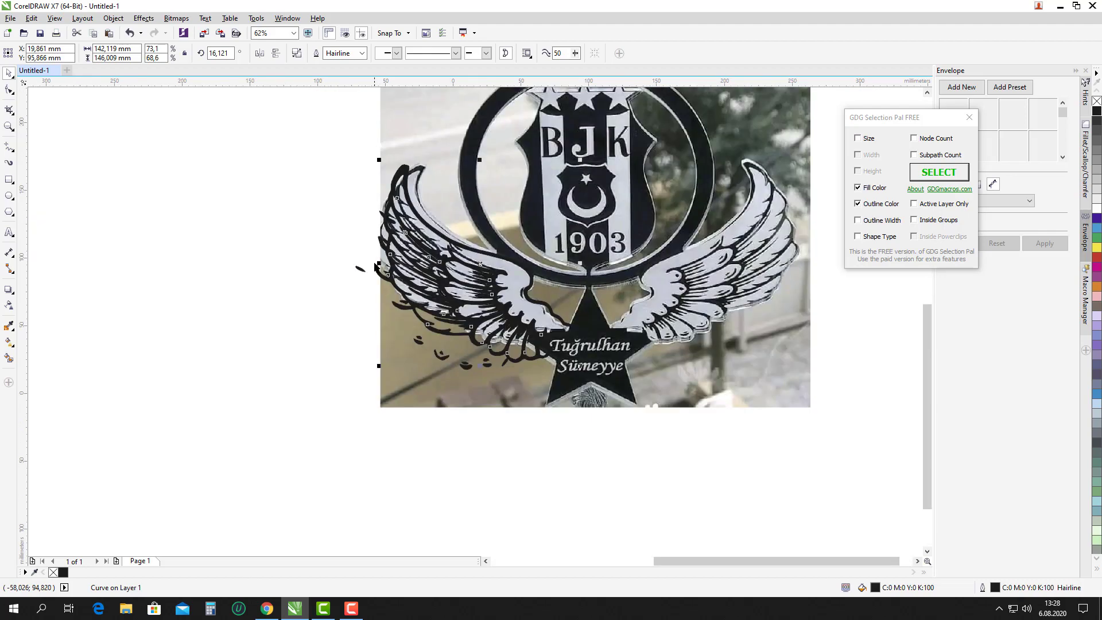
pyautogui.scroll(-1, 376, 265)
pyautogui.scroll(2, 376, 266)
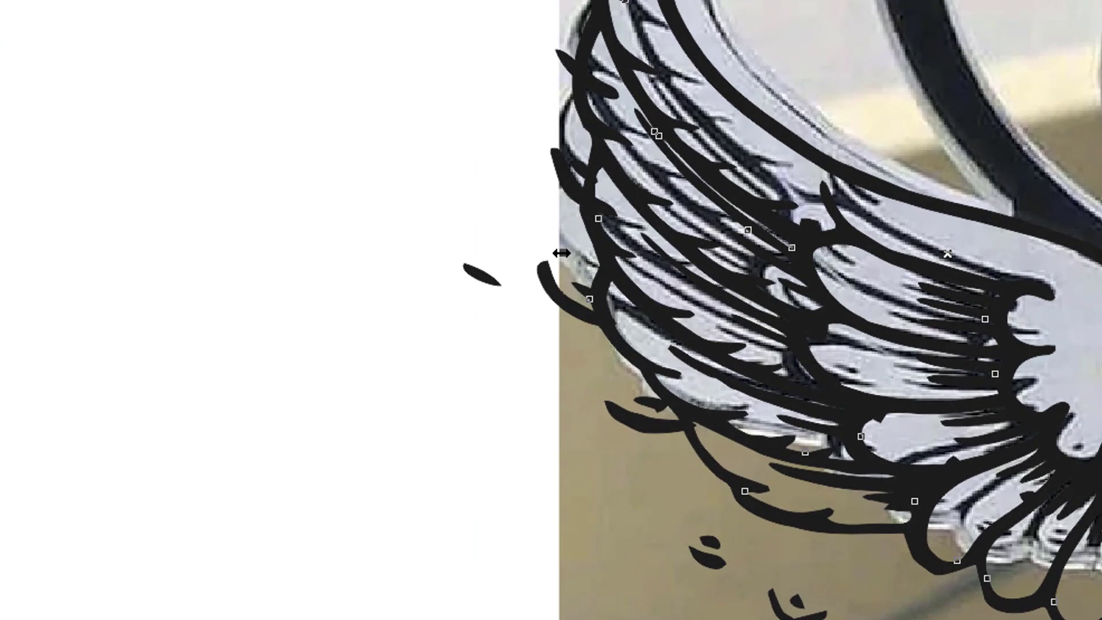
pyautogui.scroll(-2, 562, 253)
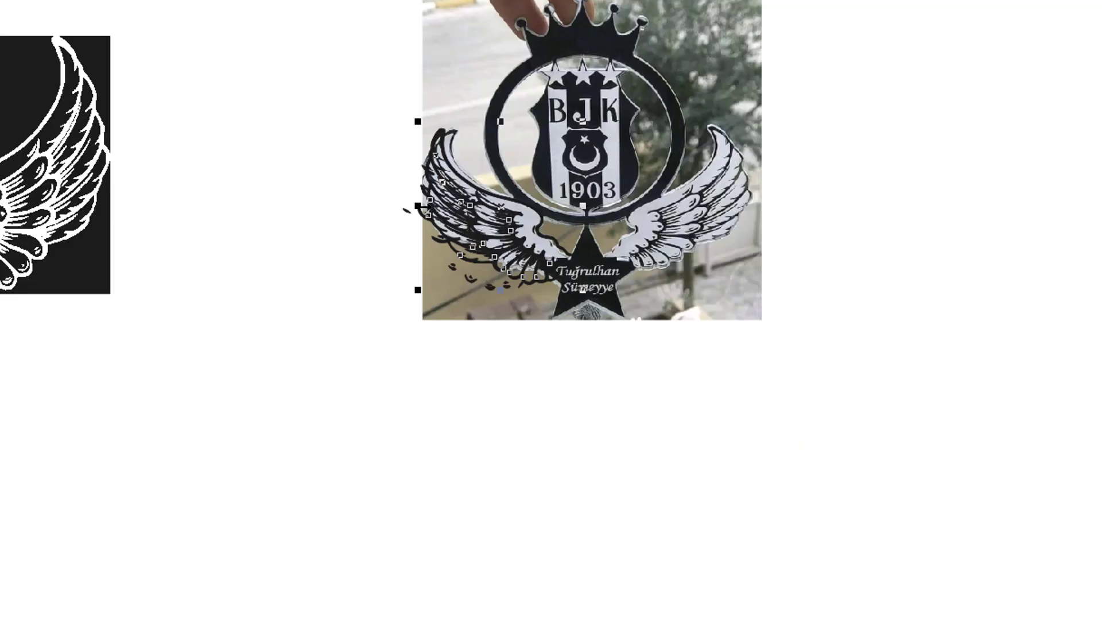
# Leave a mirrored copy of the wing over the photo's right wing.
pyautogui.moveTo(415, 207); pyautogui.dragTo(589, 209)
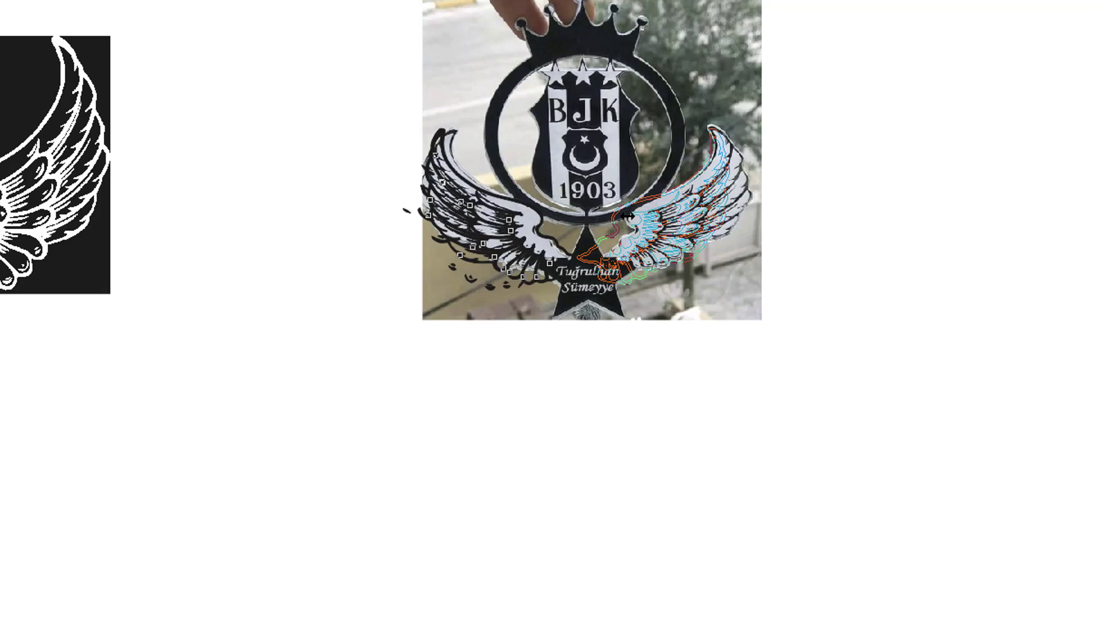
pyautogui.moveTo(628, 215); pyautogui.dragTo(628, 216)
pyautogui.scroll(2, 628, 216)
pyautogui.scroll(2, 600, 221)
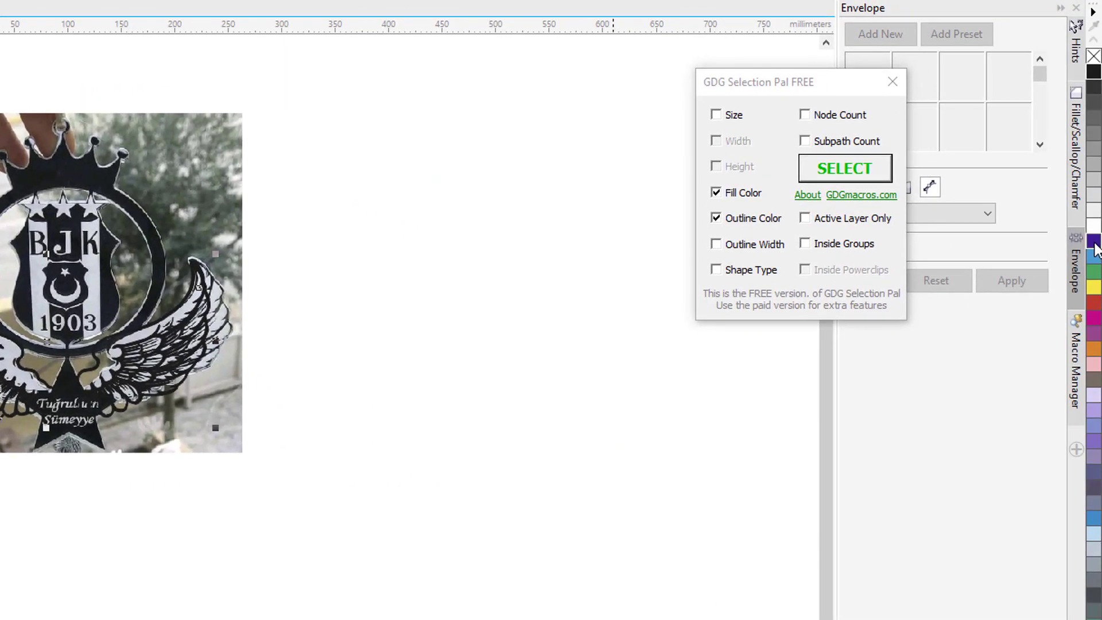
# Give the wings a blue outline and delete the stray fragments around the left wing.
pyautogui.rightClick(1094, 248)
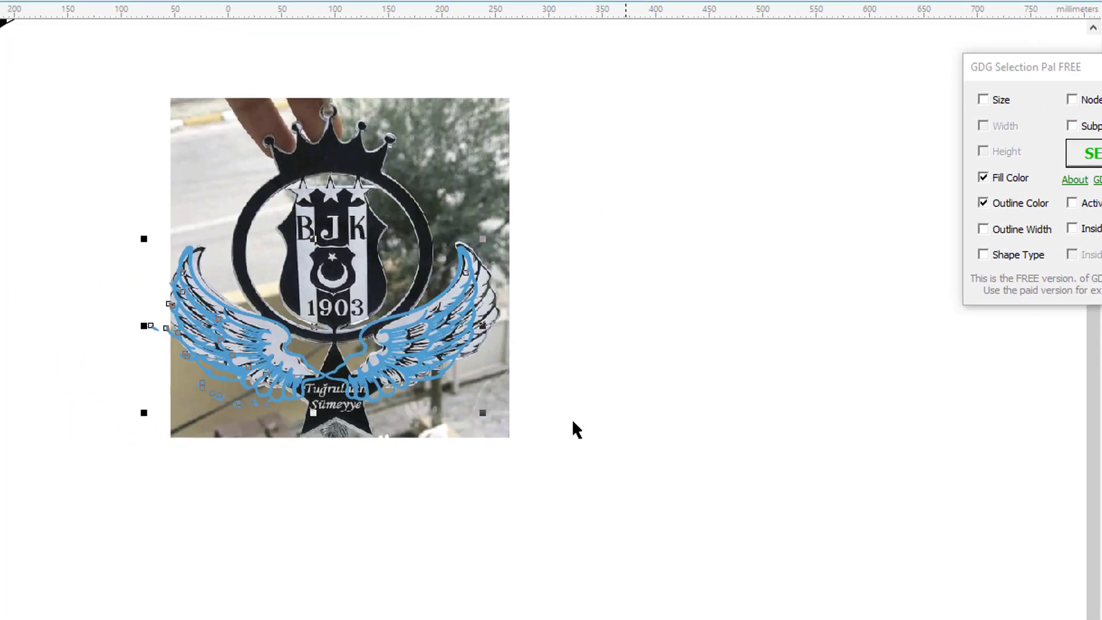
pyautogui.scroll(2, 571, 419)
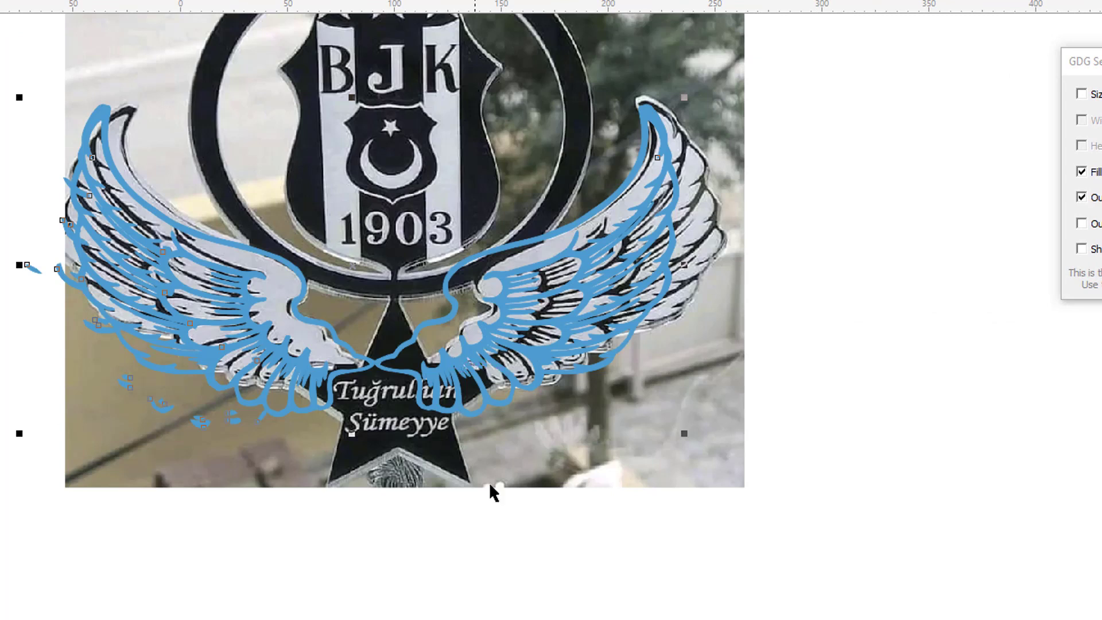
pyautogui.moveTo(377, 566); pyautogui.dragTo(62, 402)
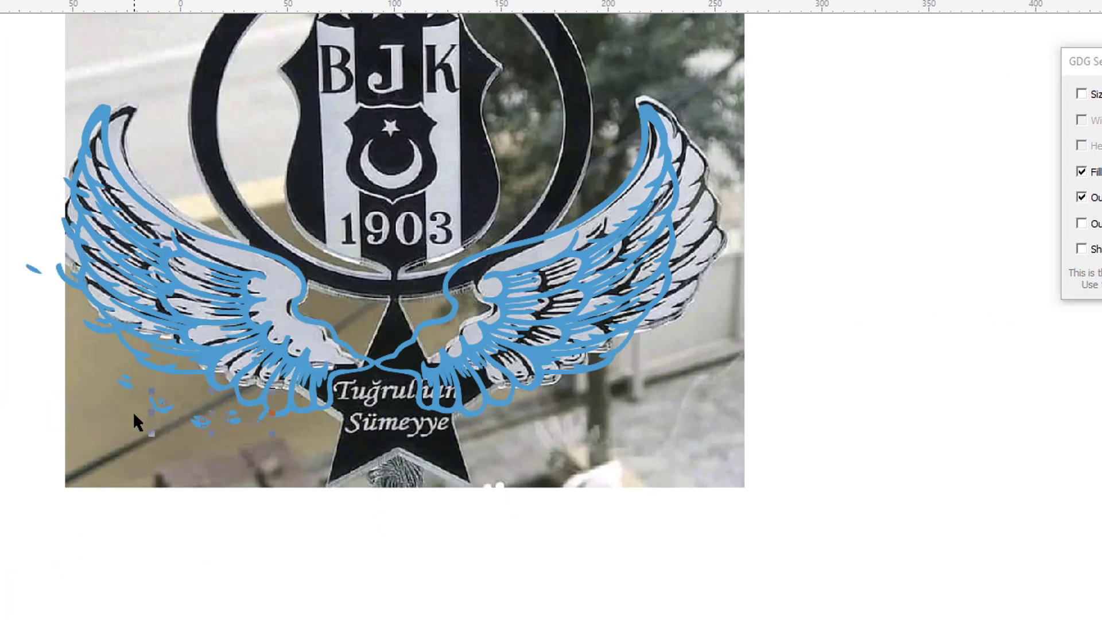
pyautogui.press('Delete')
pyautogui.click(34, 269)
pyautogui.press('Delete')
pyautogui.scroll(-1, 387, 468)
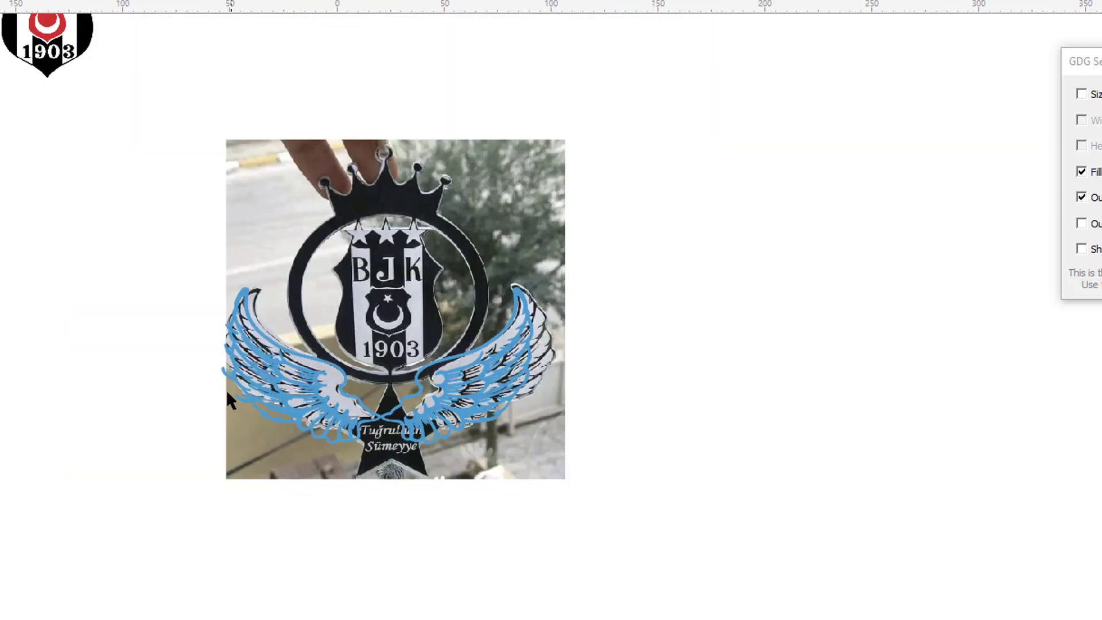
pyautogui.scroll(1, 226, 389)
pyautogui.moveTo(141, 264); pyautogui.dragTo(287, 448)
pyautogui.press('Delete')
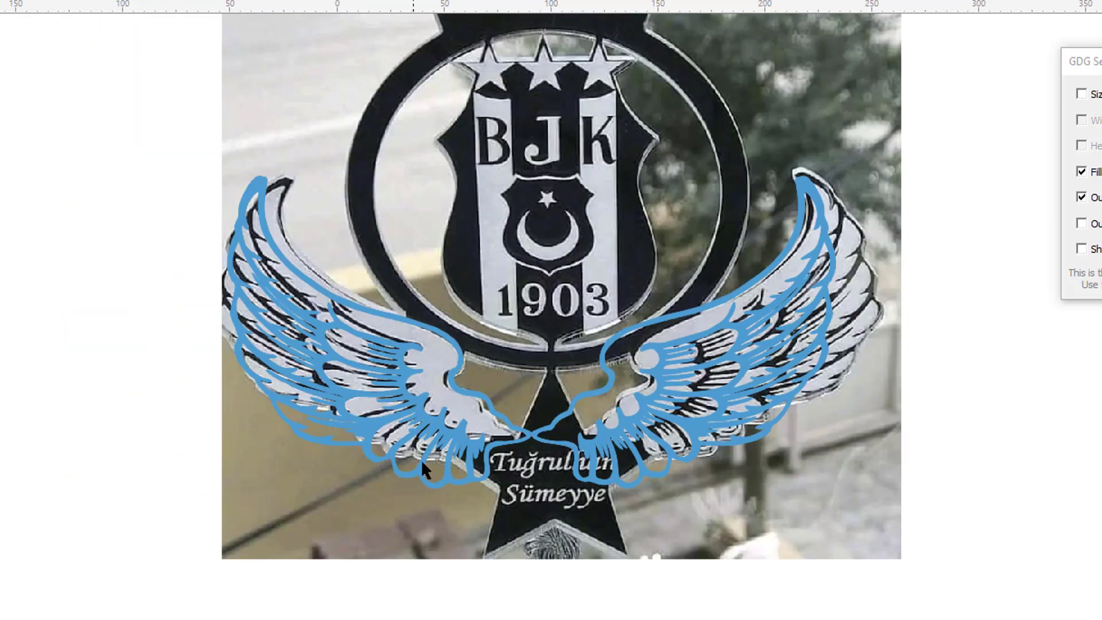
pyautogui.scroll(-2, 458, 390)
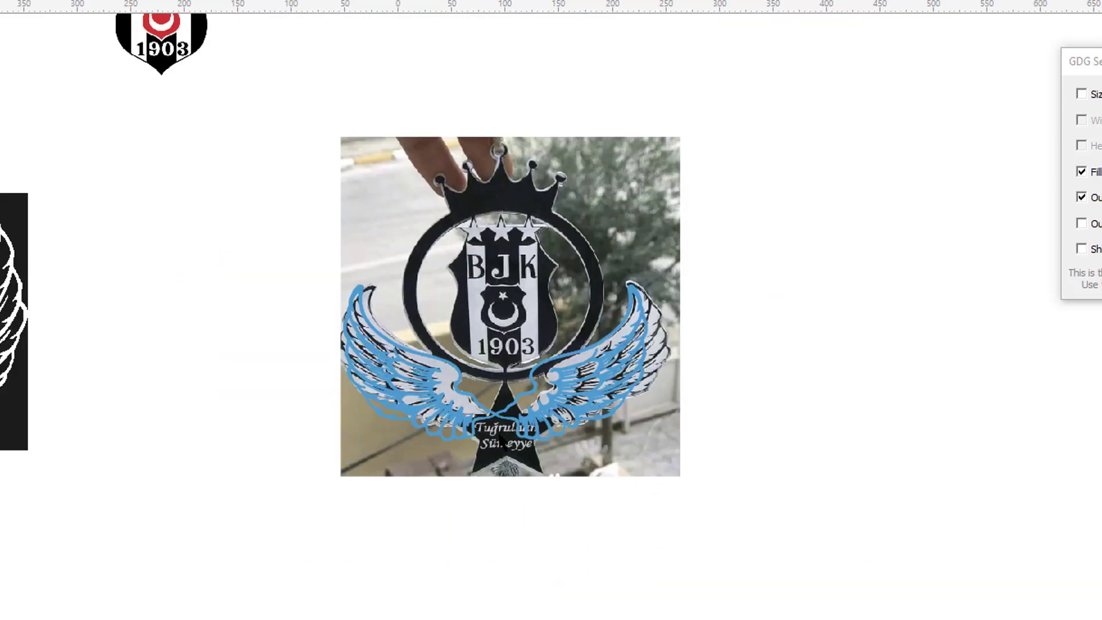
# Reposition the right wing so it sits symmetrically beside the left wing.
pyautogui.moveTo(726, 558); pyautogui.dragTo(533, 313)
pyautogui.scroll(3, 481, 385)
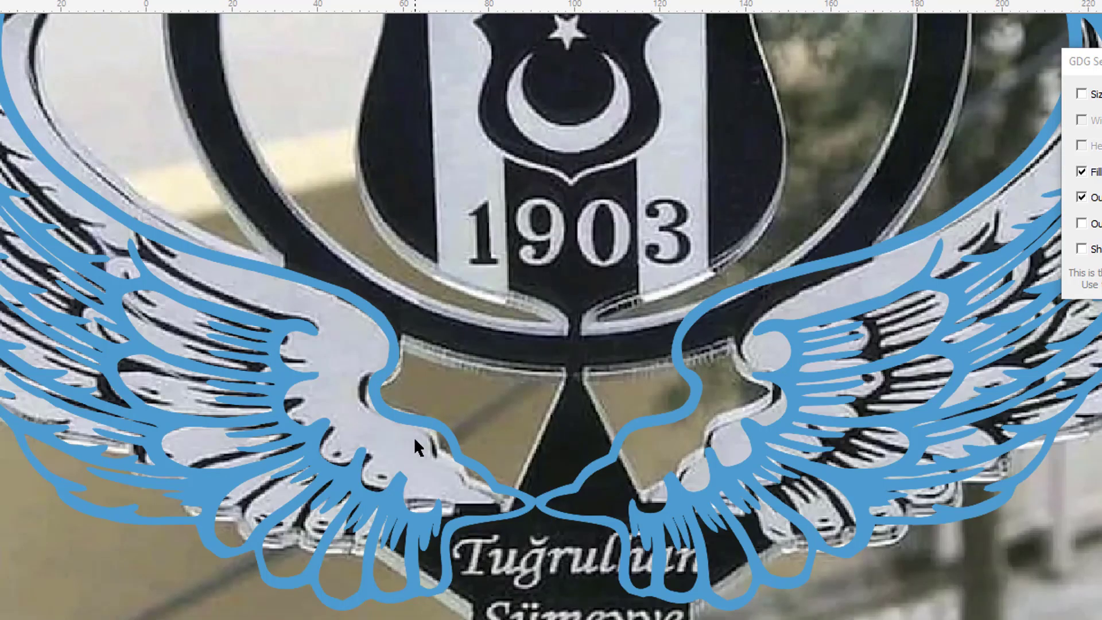
pyautogui.scroll(-2, 387, 416)
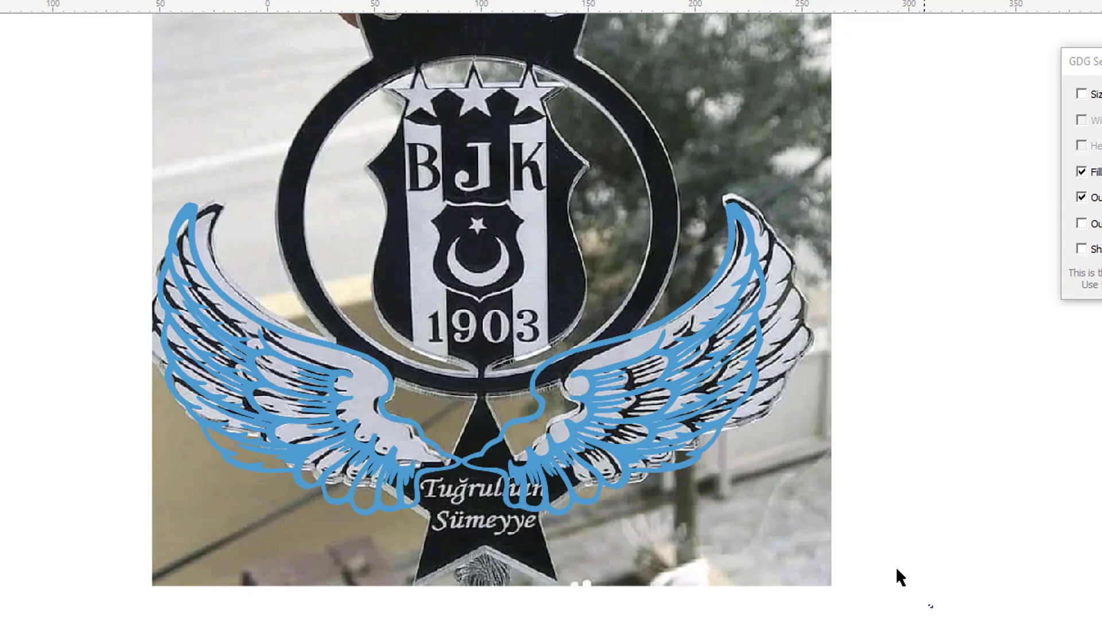
pyautogui.moveTo(933, 607); pyautogui.dragTo(453, 225)
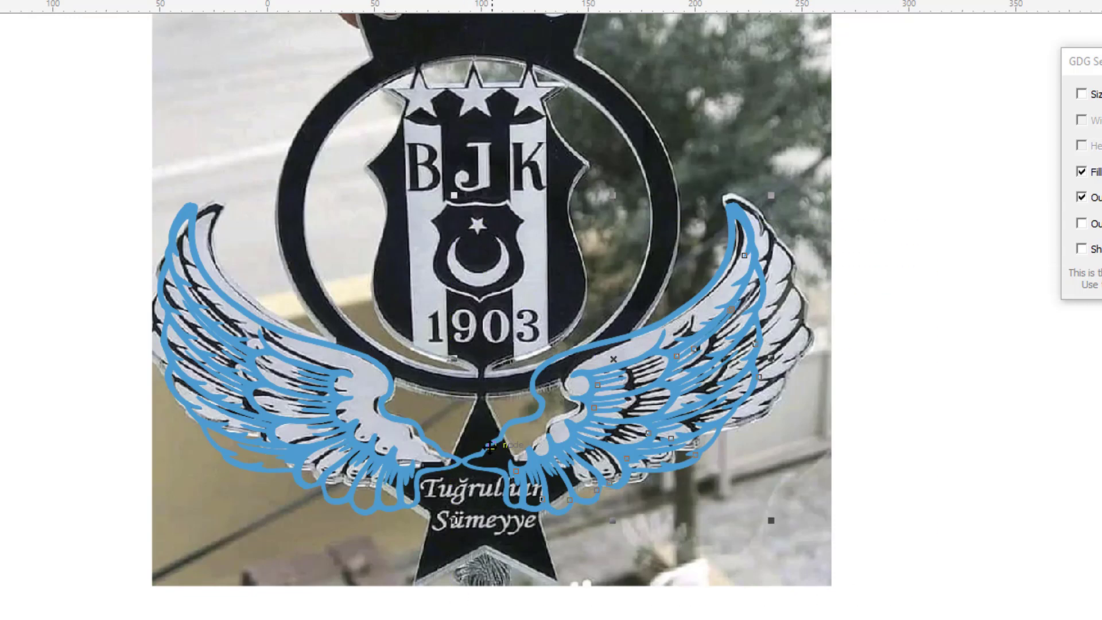
pyautogui.moveTo(520, 459)
pyautogui.mouseDown()
pyautogui.moveTo(557, 463)
pyautogui.moveTo(535, 445)
pyautogui.mouseUp()
pyautogui.scroll(2, 560, 476)
pyautogui.moveTo(508, 406); pyautogui.dragTo(499, 406)
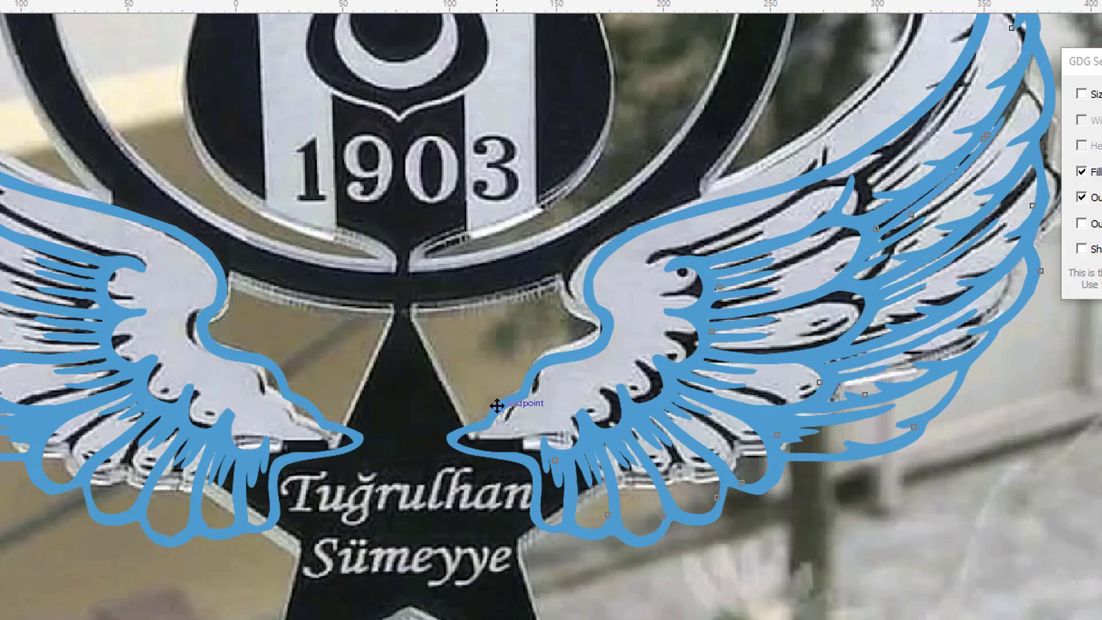
pyautogui.scroll(-2, 500, 406)
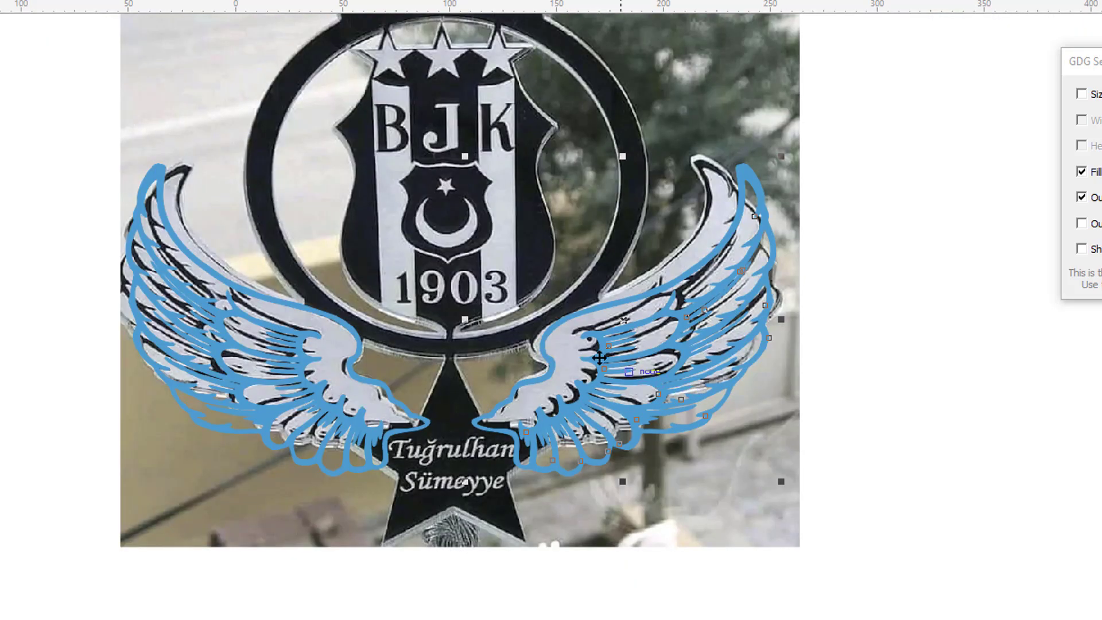
pyautogui.scroll(4, 553, 316)
pyautogui.scroll(-4, 533, 299)
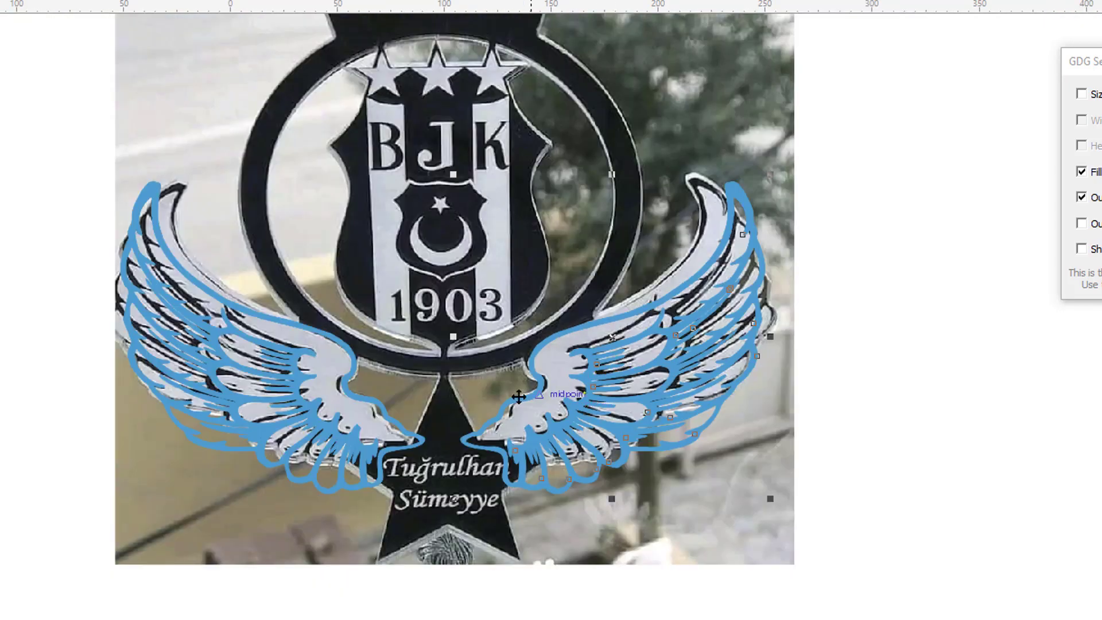
pyautogui.scroll(-2, 551, 396)
pyautogui.scroll(-2, 543, 399)
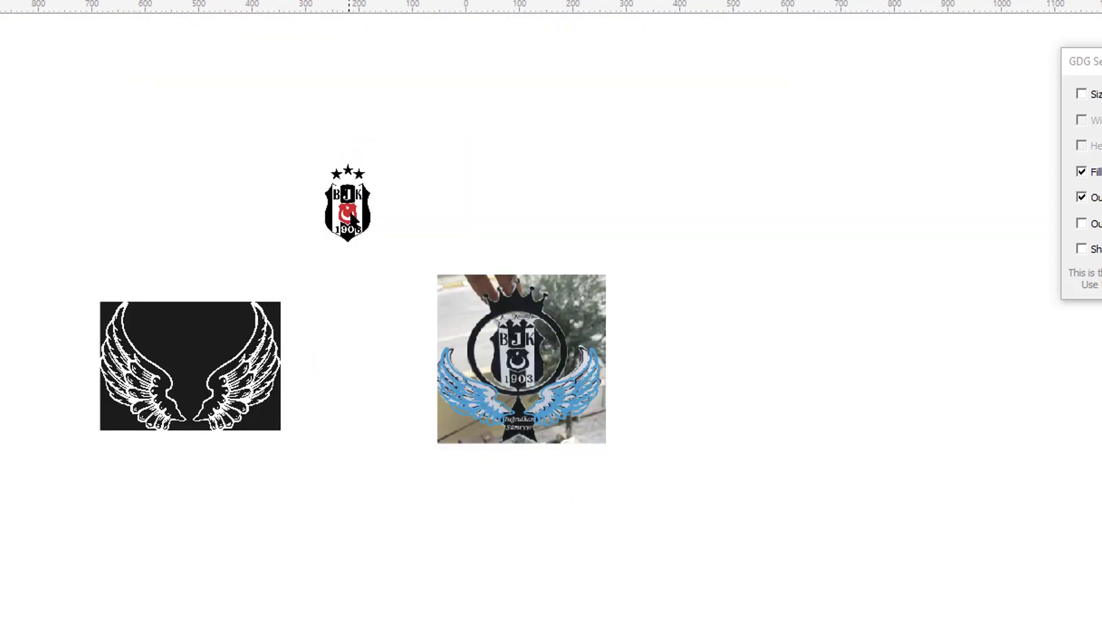
pyautogui.scroll(2, 352, 218)
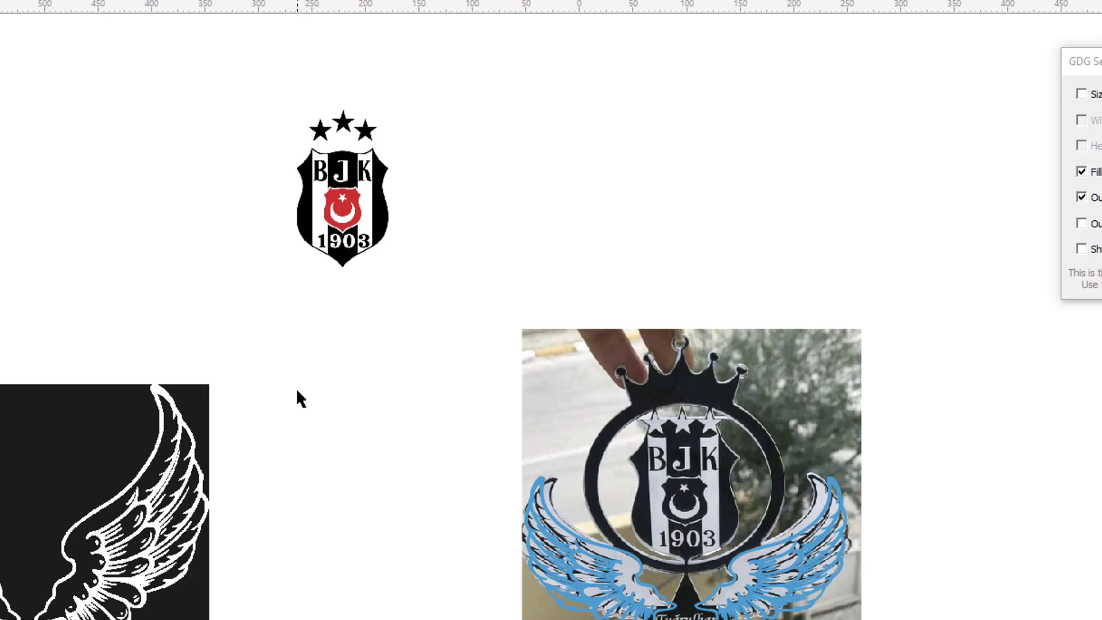
# Delete the wing reference image.
pyautogui.click(177, 469)
pyautogui.press('Delete')
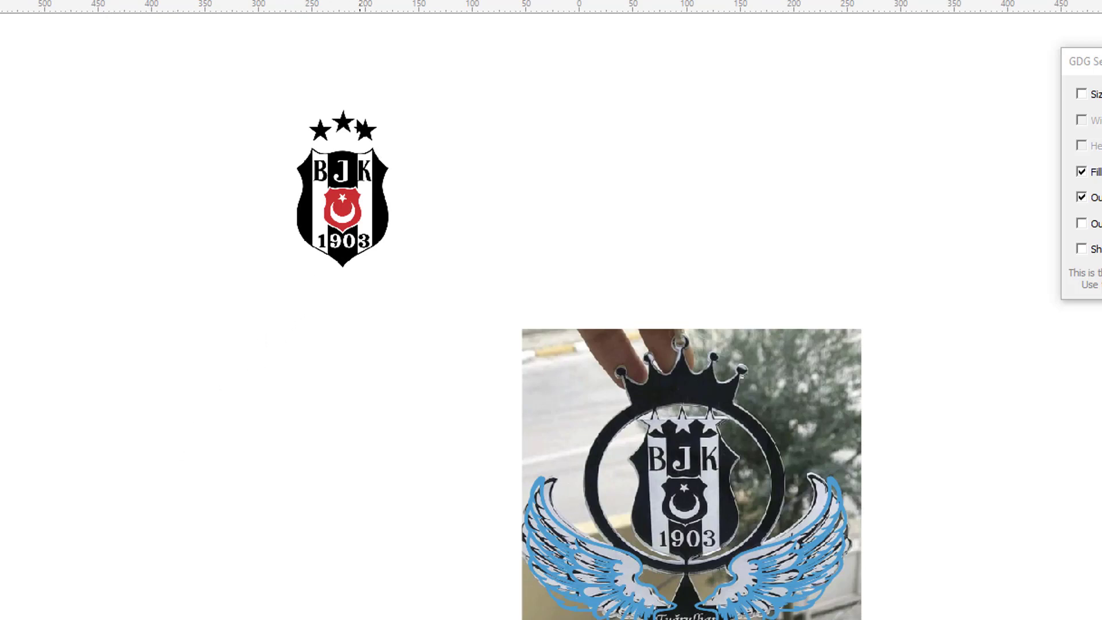
pyautogui.scroll(2, 350, 135)
# Convert the BJK badge bitmap to grayscale.
pyautogui.click(349, 196)
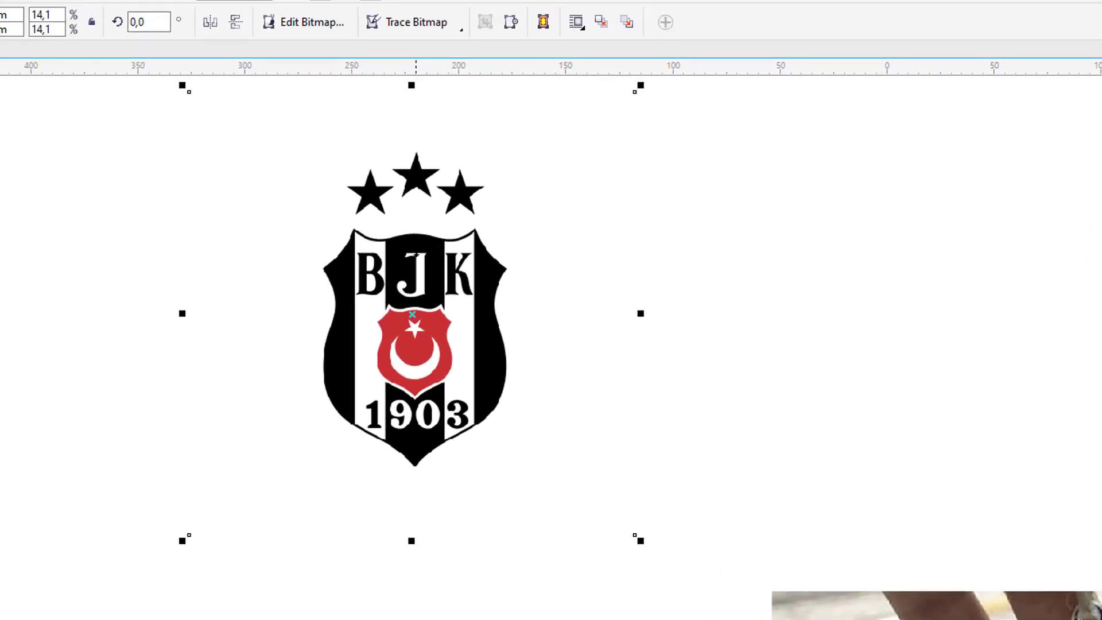
pyautogui.click(151, 28)
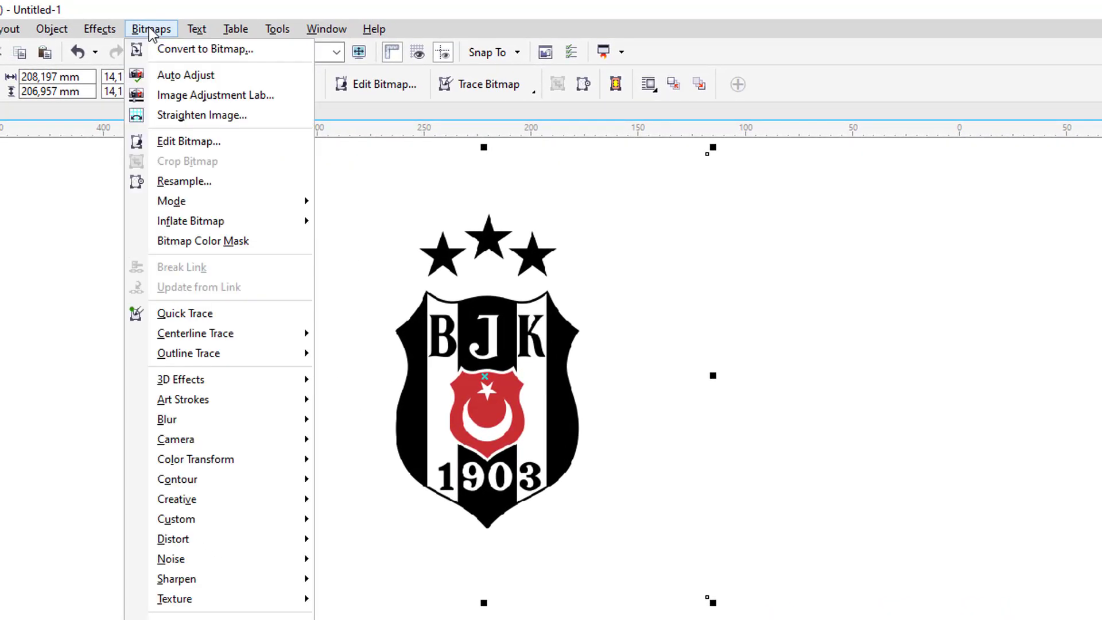
pyautogui.moveTo(210, 203)
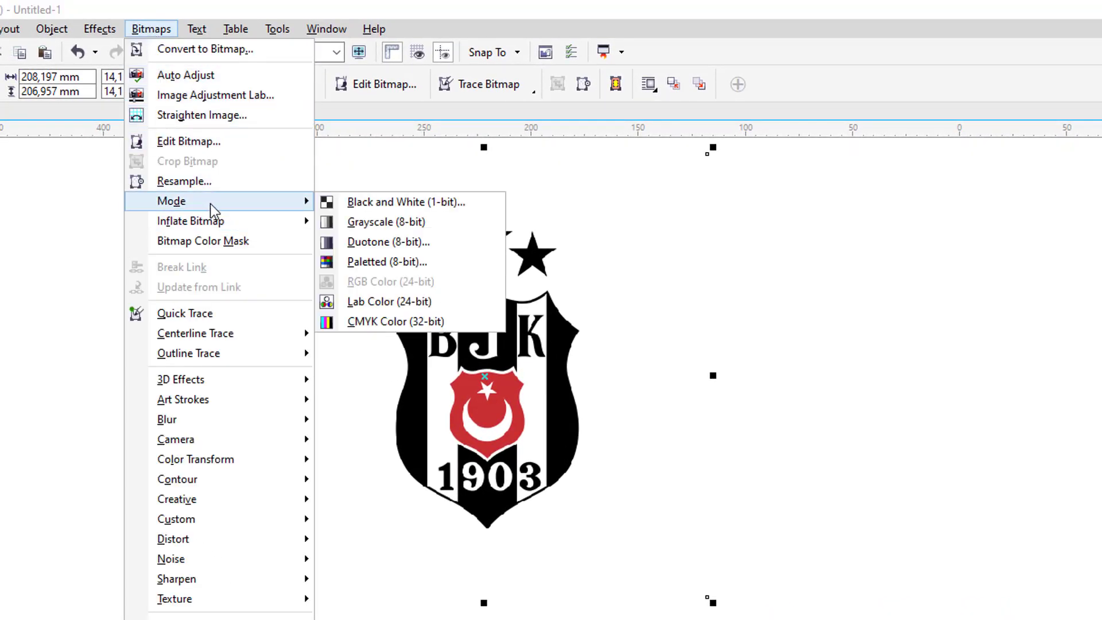
pyautogui.click(364, 220)
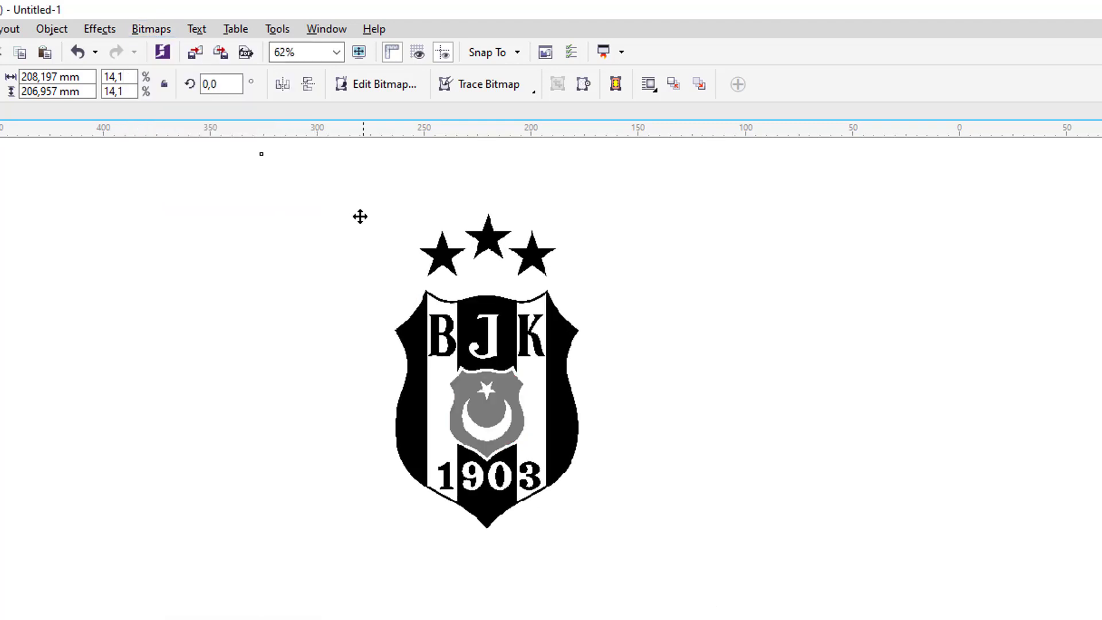
# Convert the badge to 1-bit black and white, Line Art method, threshold 138.
pyautogui.click(155, 32)
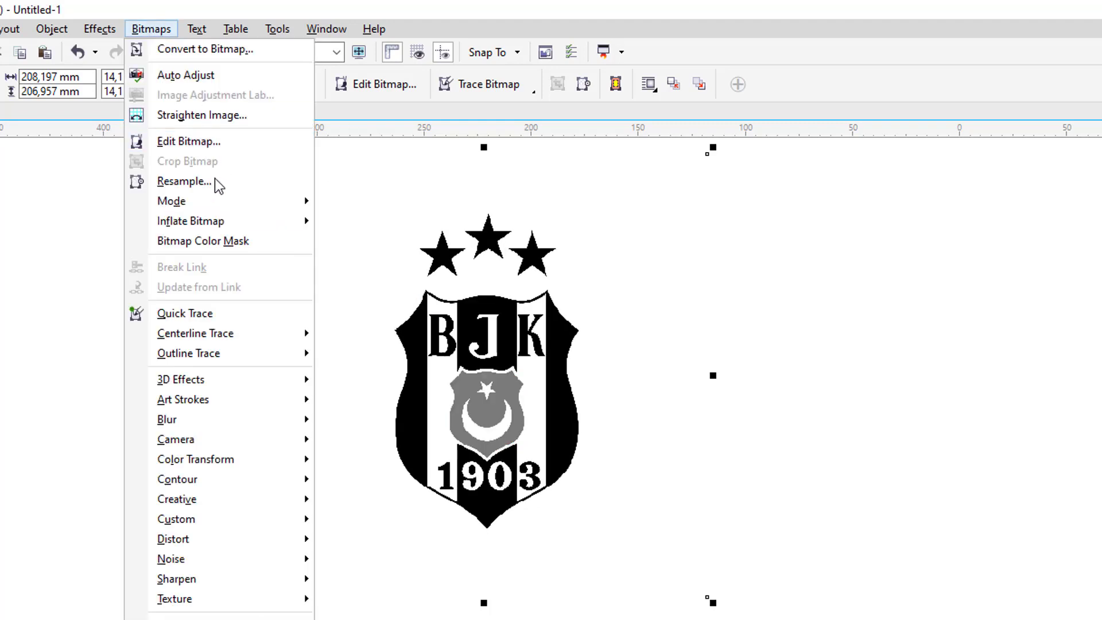
pyautogui.moveTo(215, 201)
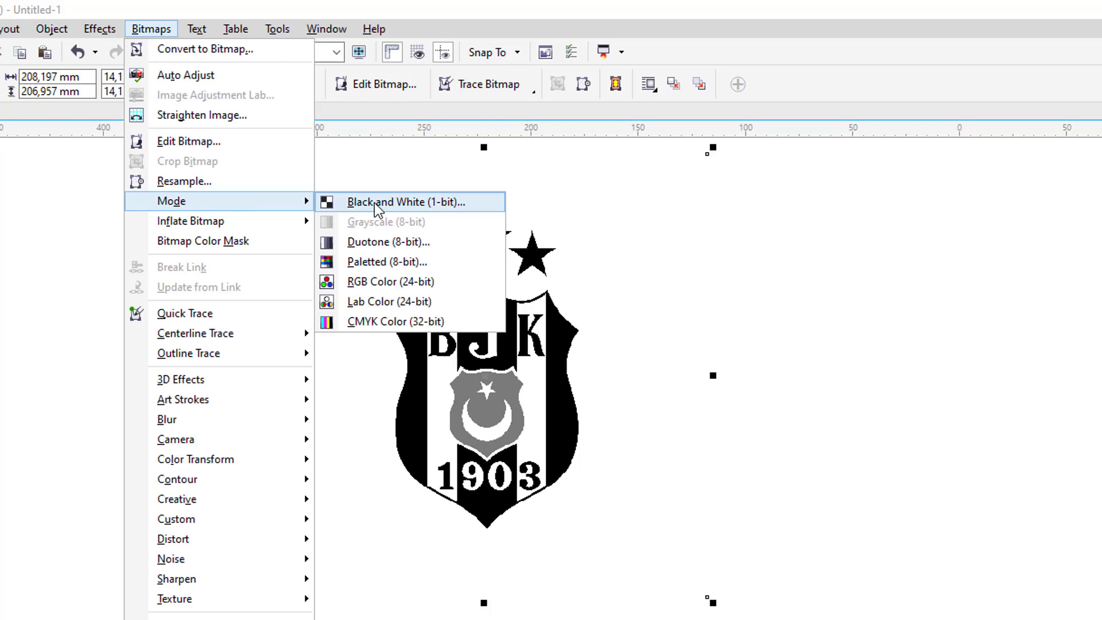
pyautogui.click(374, 202)
pyautogui.scroll(-3, 595, 368)
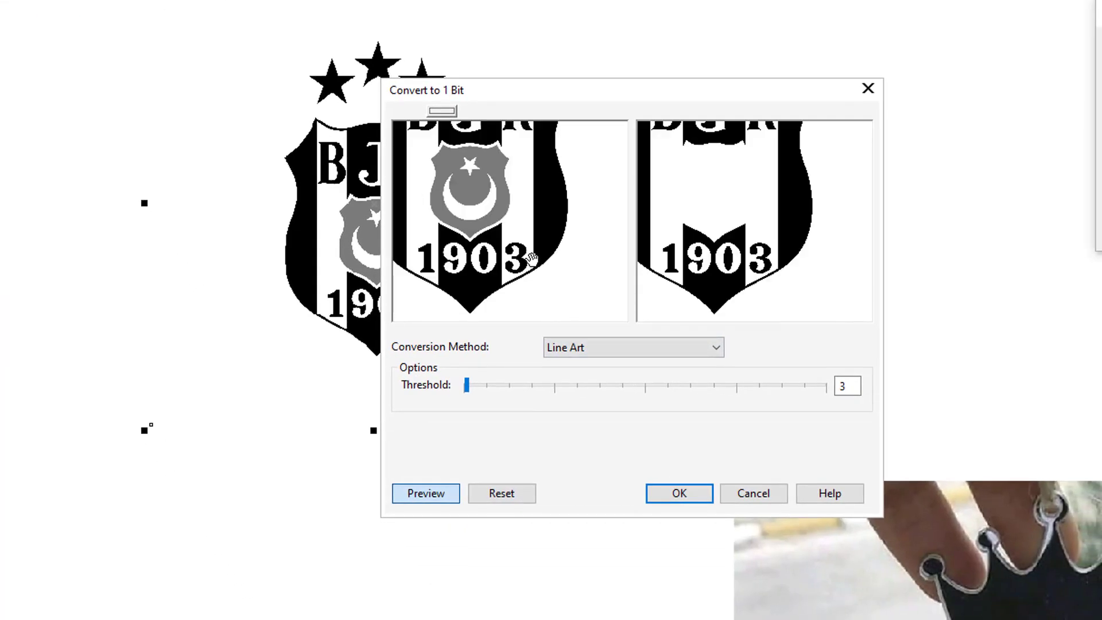
pyautogui.scroll(-1, 547, 282)
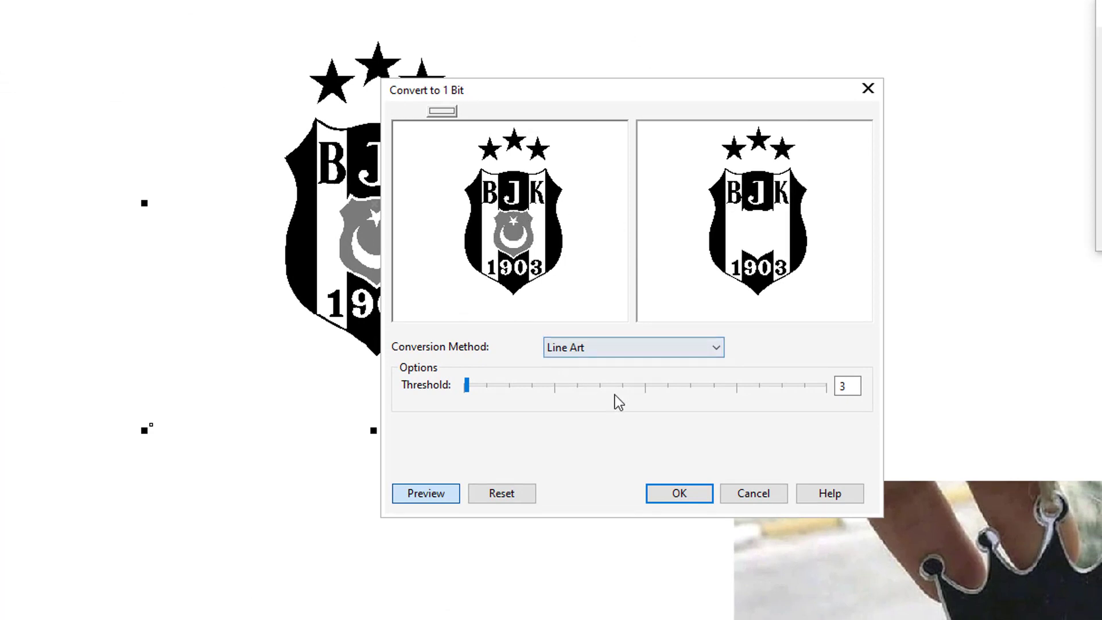
pyautogui.click(660, 388)
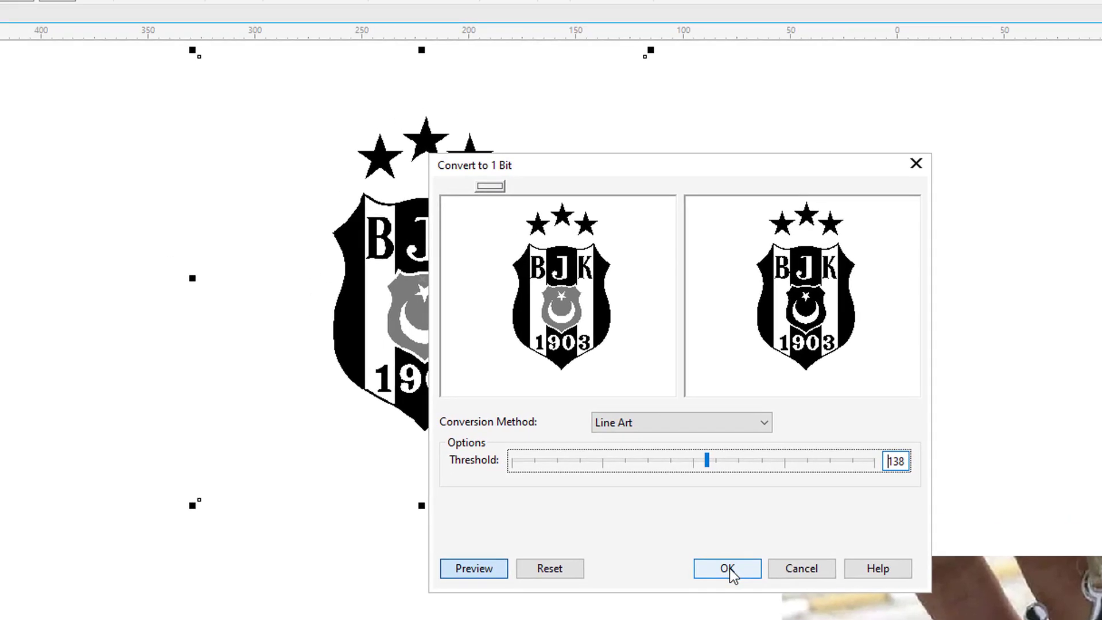
pyautogui.click(680, 494)
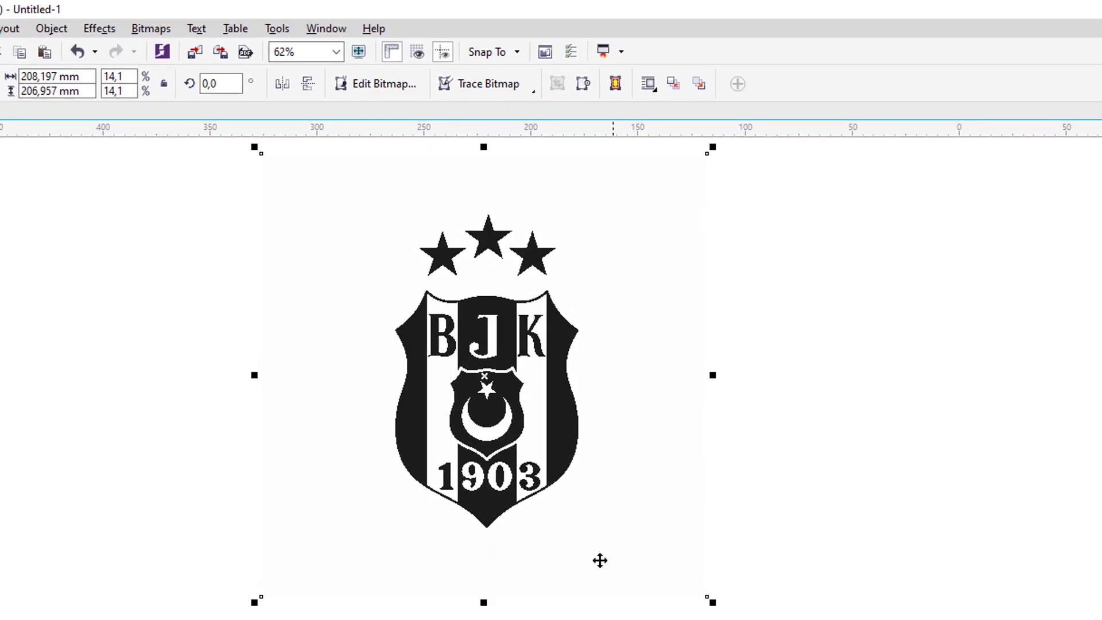
# Outline-trace the reduced crest bitmap as Line Art with maximum detail and smoothing 5.
pyautogui.click(491, 89)
pyautogui.moveTo(488, 146)
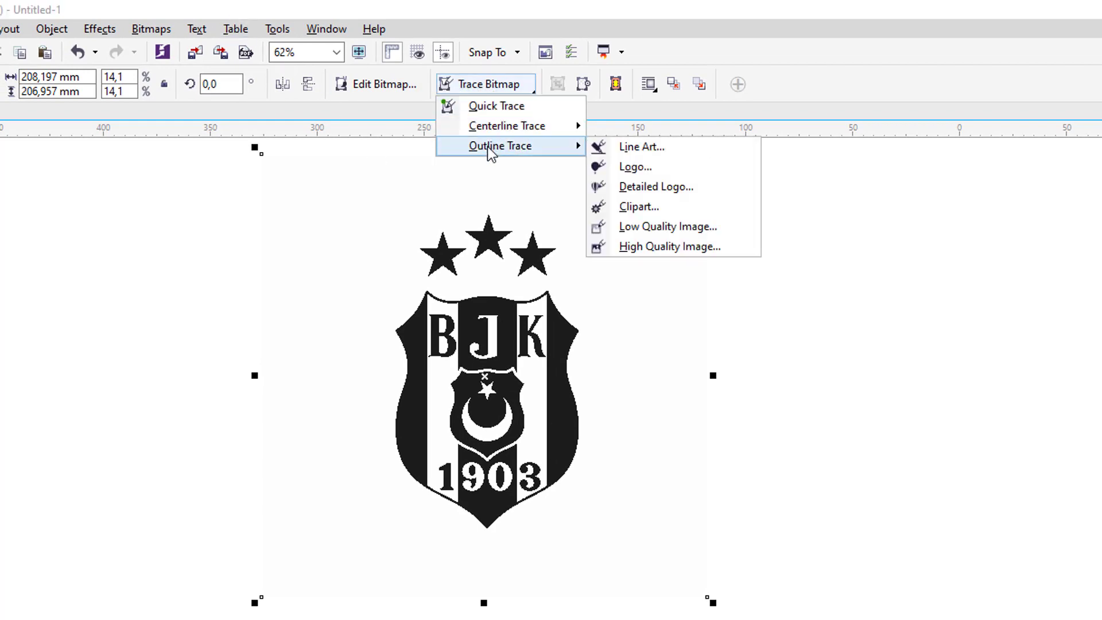
pyautogui.click(641, 147)
pyautogui.click(266, 381)
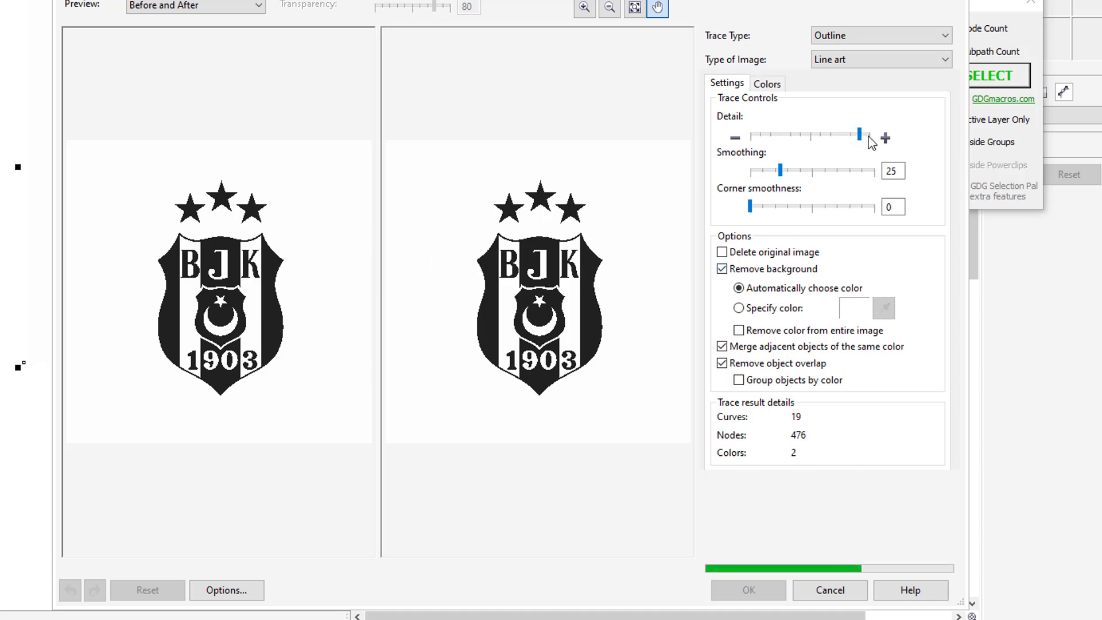
pyautogui.moveTo(859, 134); pyautogui.dragTo(912, 148)
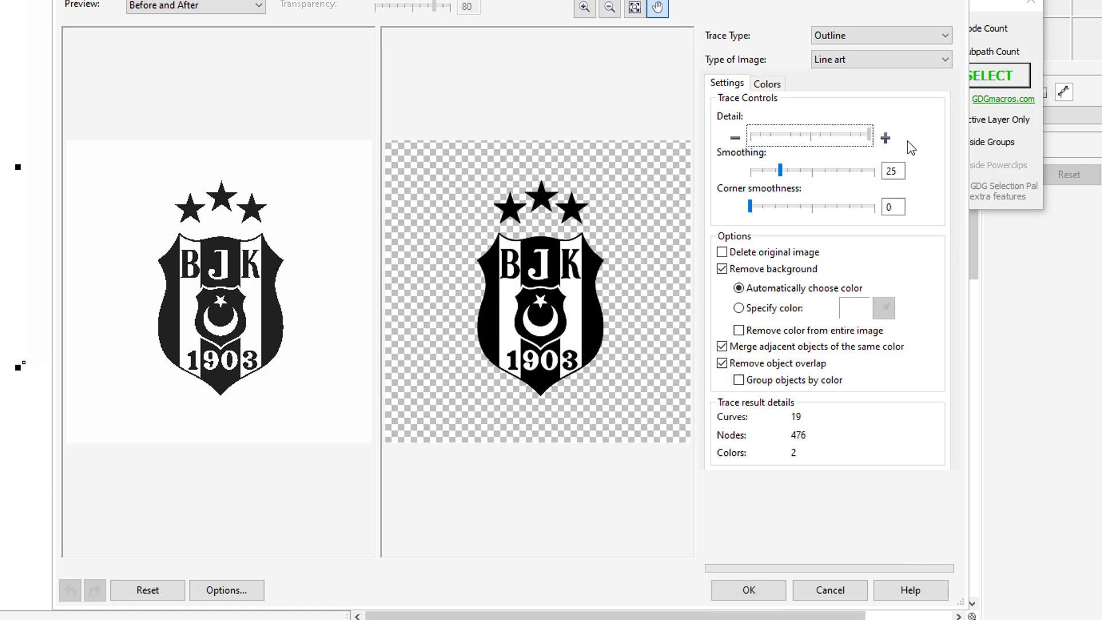
pyautogui.doubleClick(897, 174)
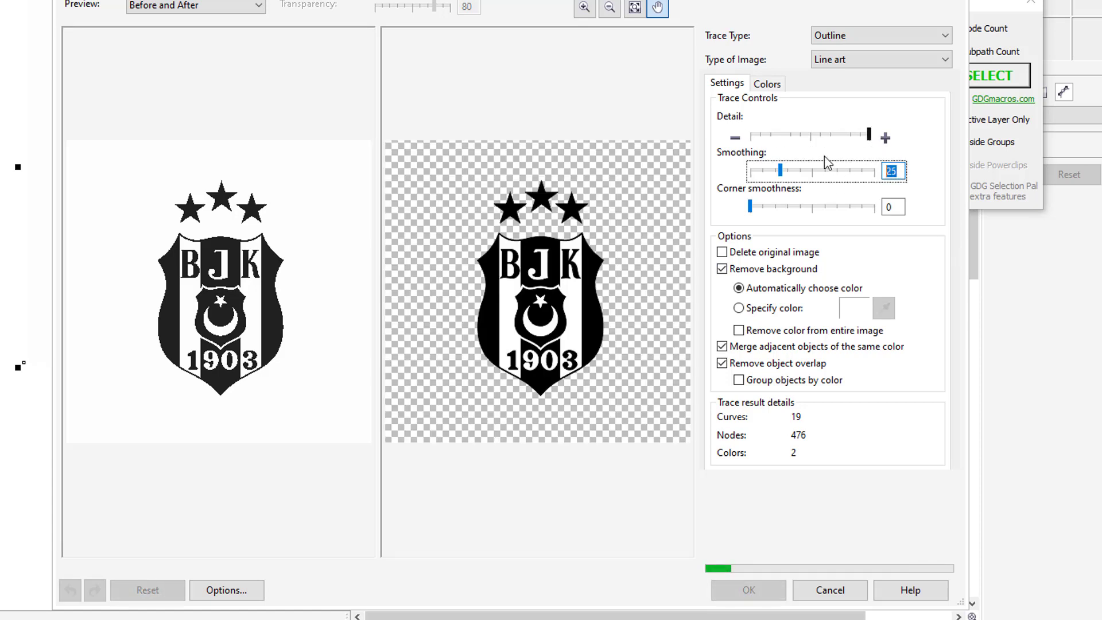
pyautogui.write('5')
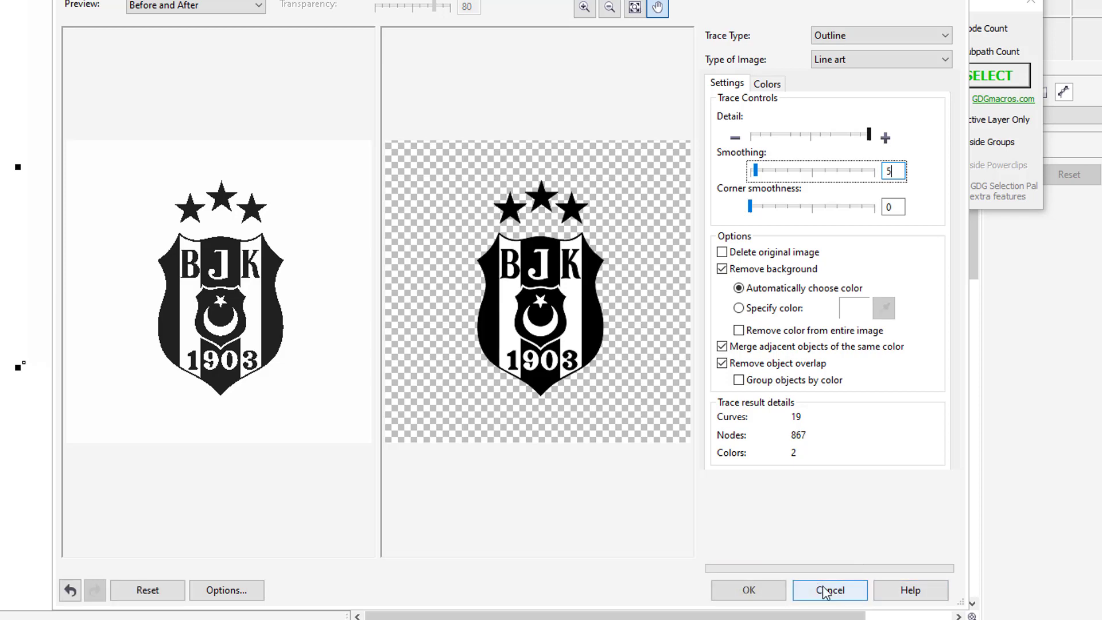
pyautogui.click(753, 592)
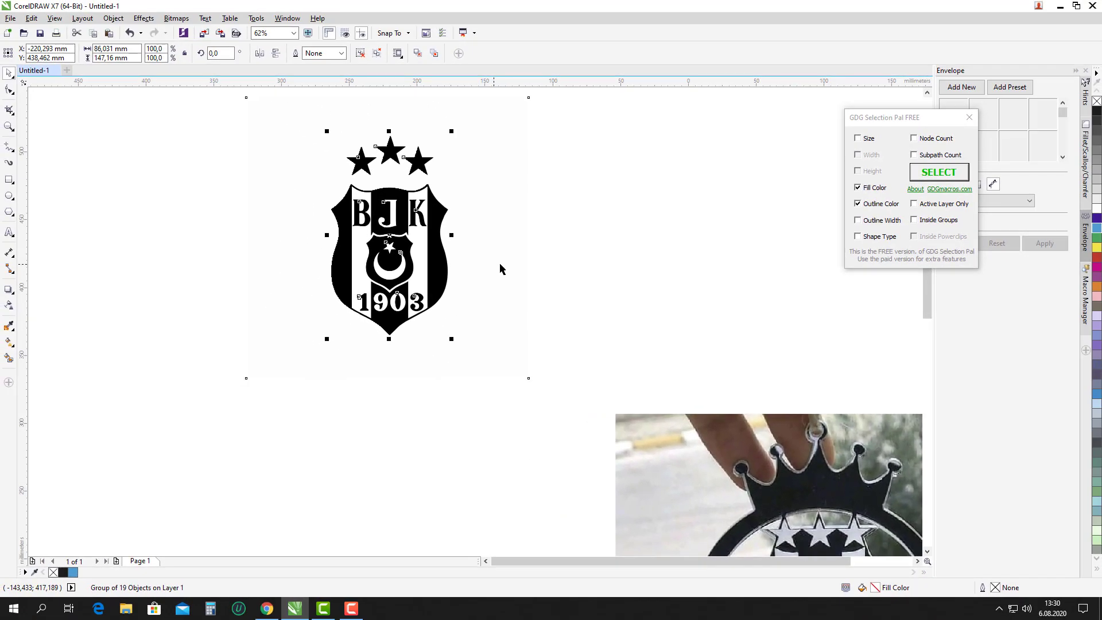
# Delete the original bitmap behind the trace and ungroup all the traced crest pieces.
pyautogui.click(501, 269)
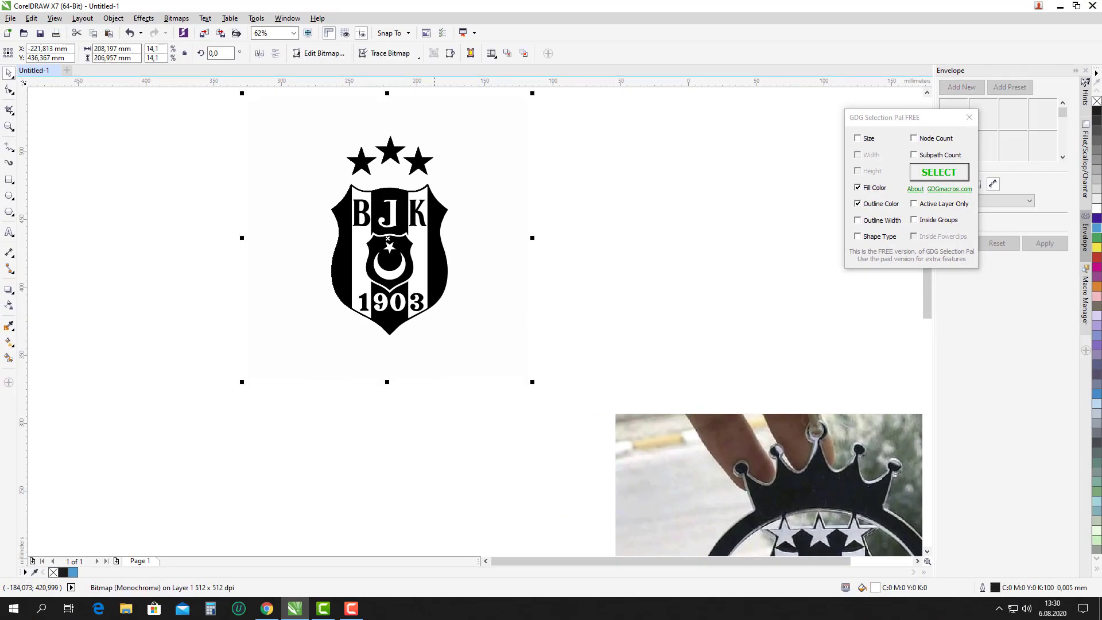
pyautogui.click(580, 295)
pyautogui.moveTo(489, 286); pyautogui.dragTo(473, 328)
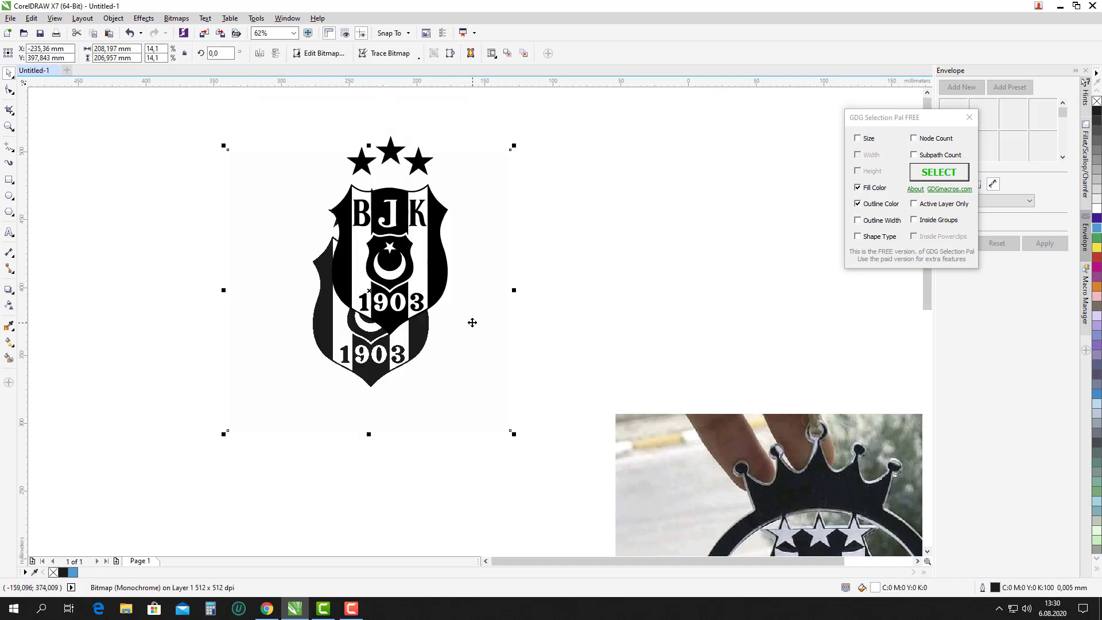
pyautogui.press('Delete')
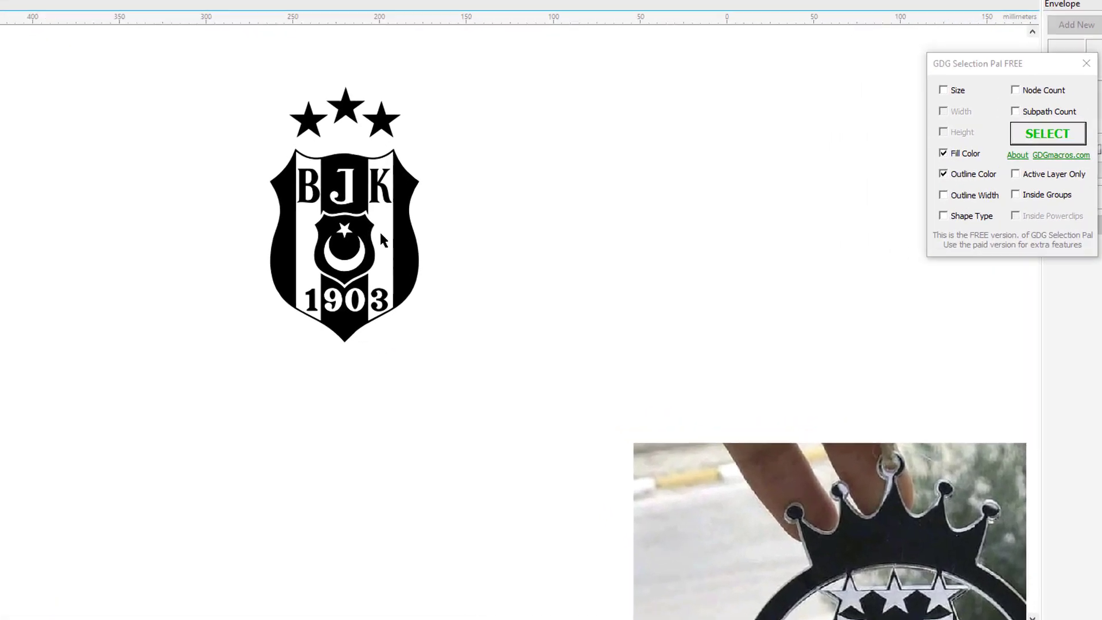
pyautogui.click(381, 237)
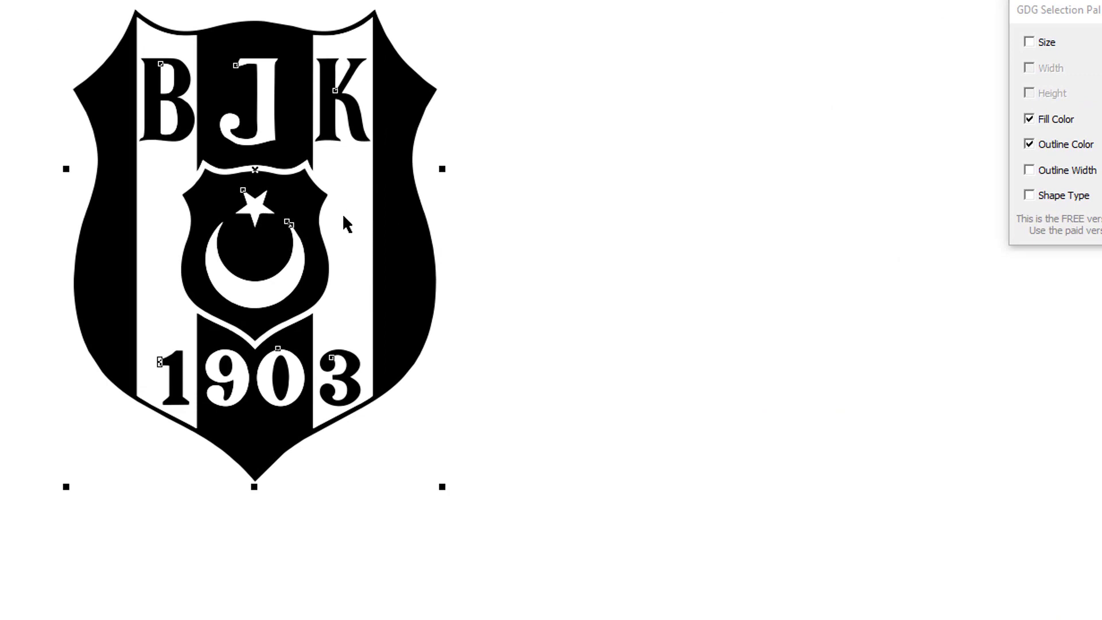
pyautogui.rightClick(382, 237)
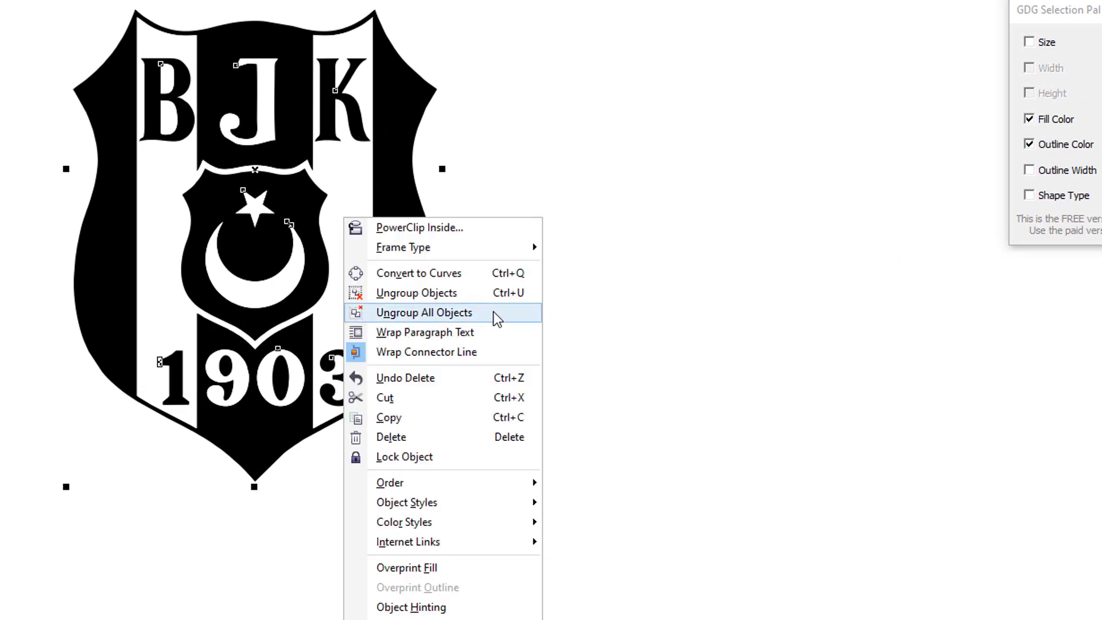
pyautogui.click(494, 311)
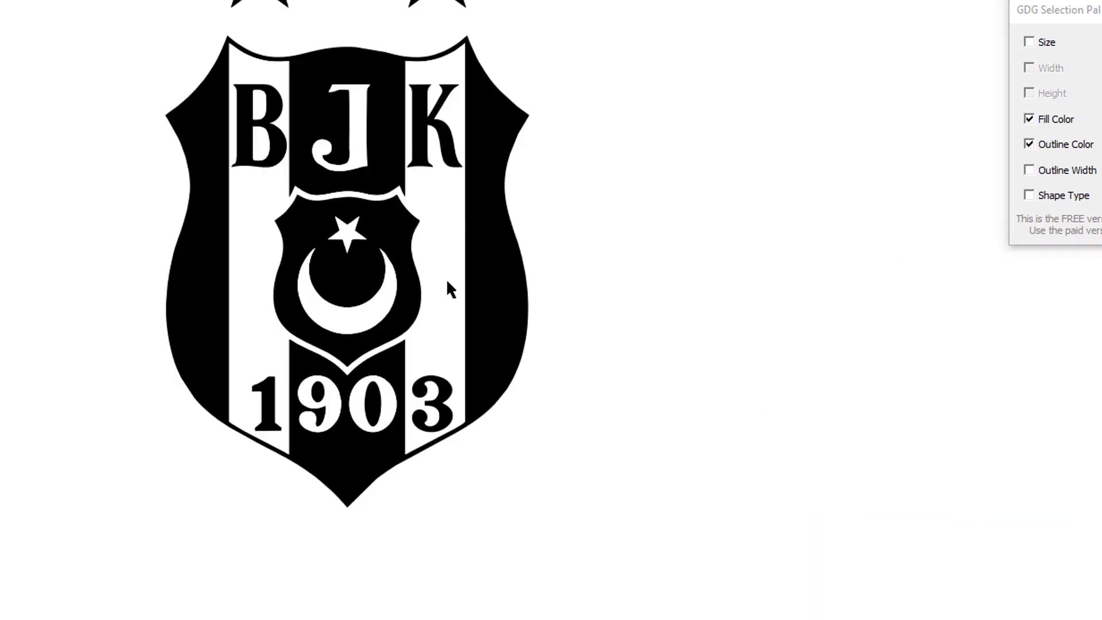
# Select every white-filled piece via GDG Selection Pal, delete them, then select the three stars.
pyautogui.click(450, 260)
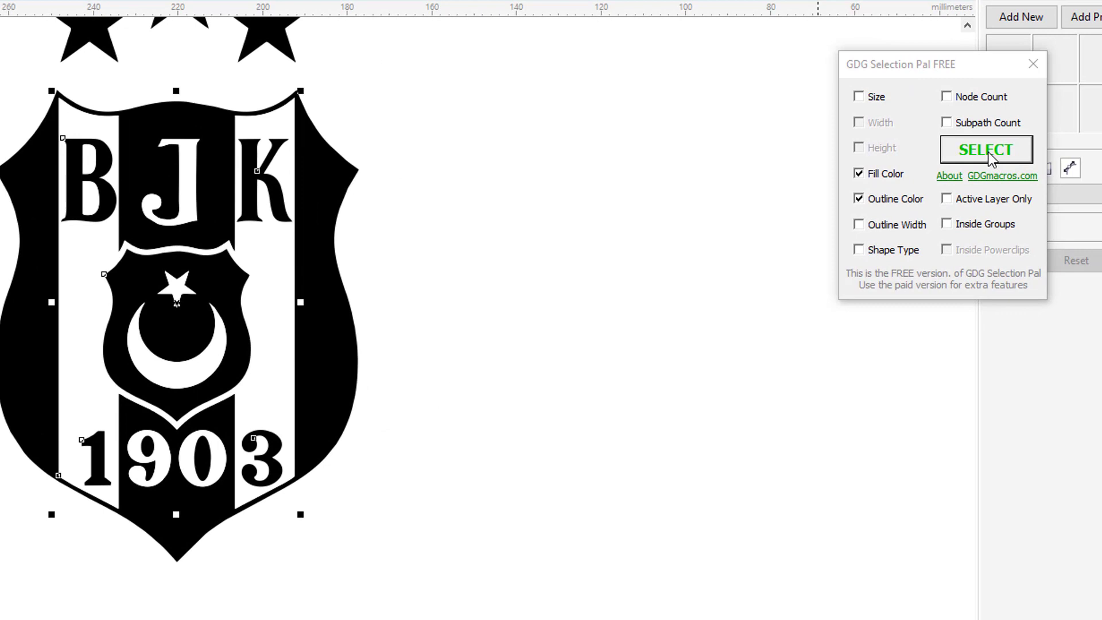
pyautogui.click(986, 150)
pyautogui.scroll(-2, 608, 266)
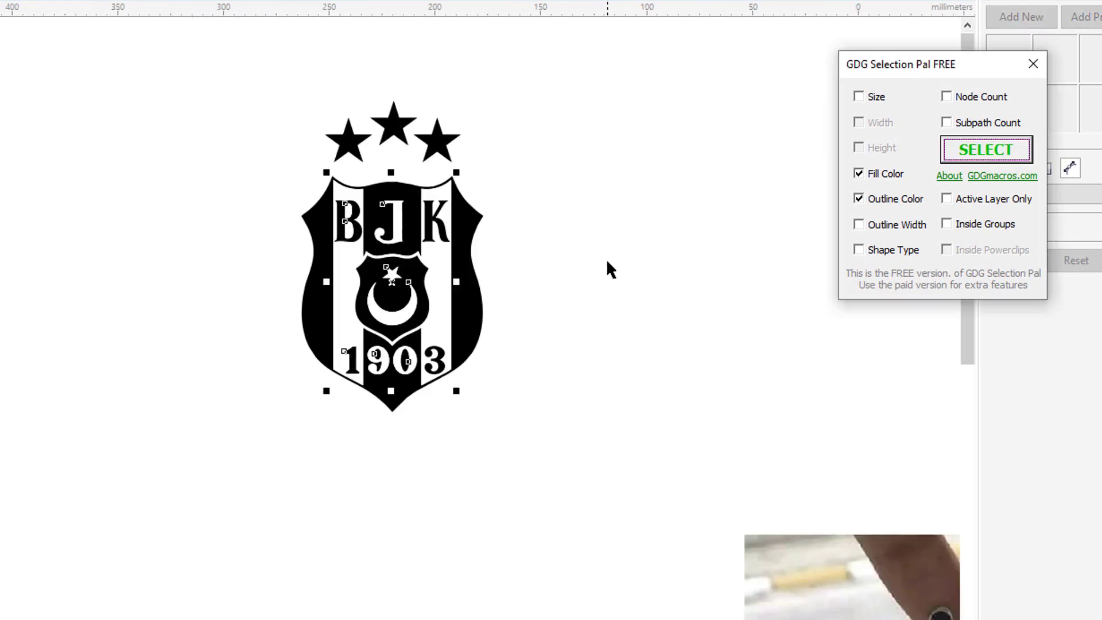
pyautogui.moveTo(392, 276); pyautogui.dragTo(122, 319)
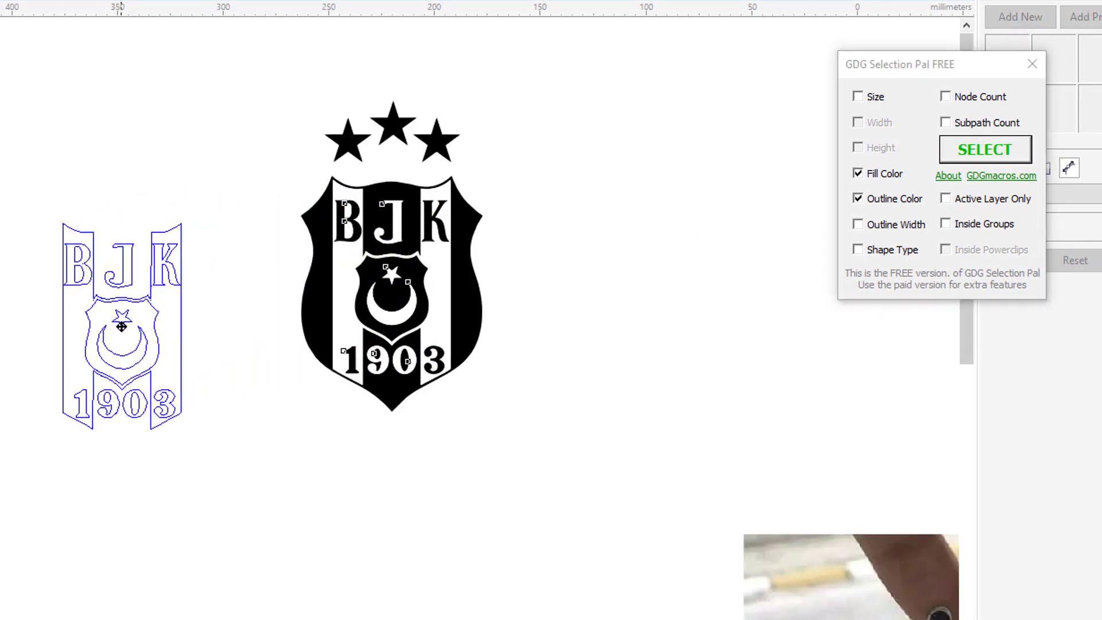
pyautogui.click(1096, 70)
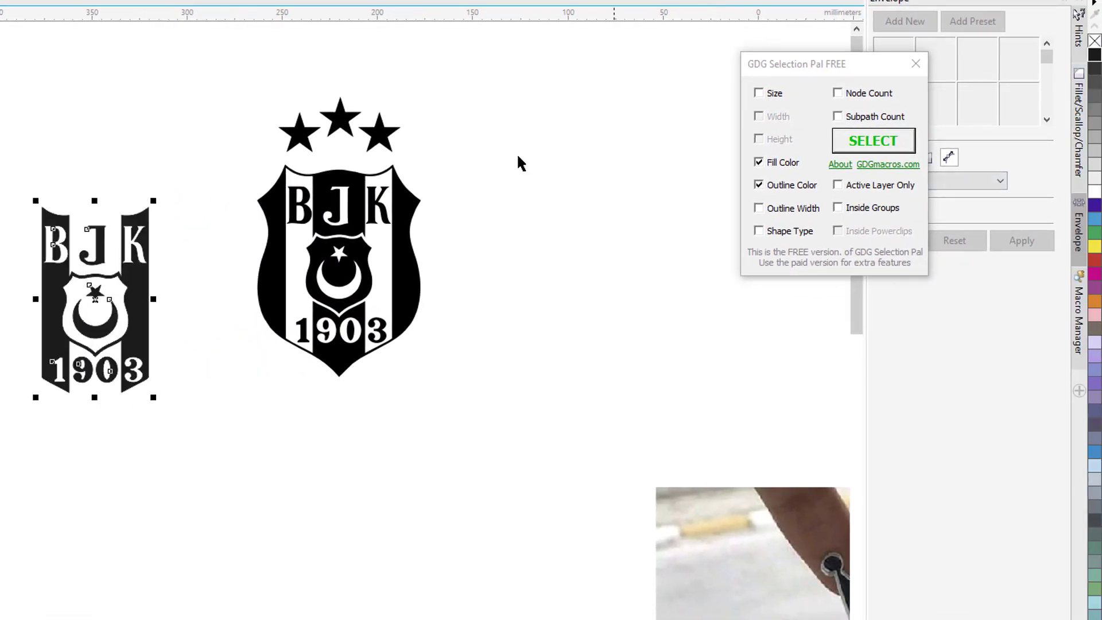
pyautogui.scroll(2, 107, 265)
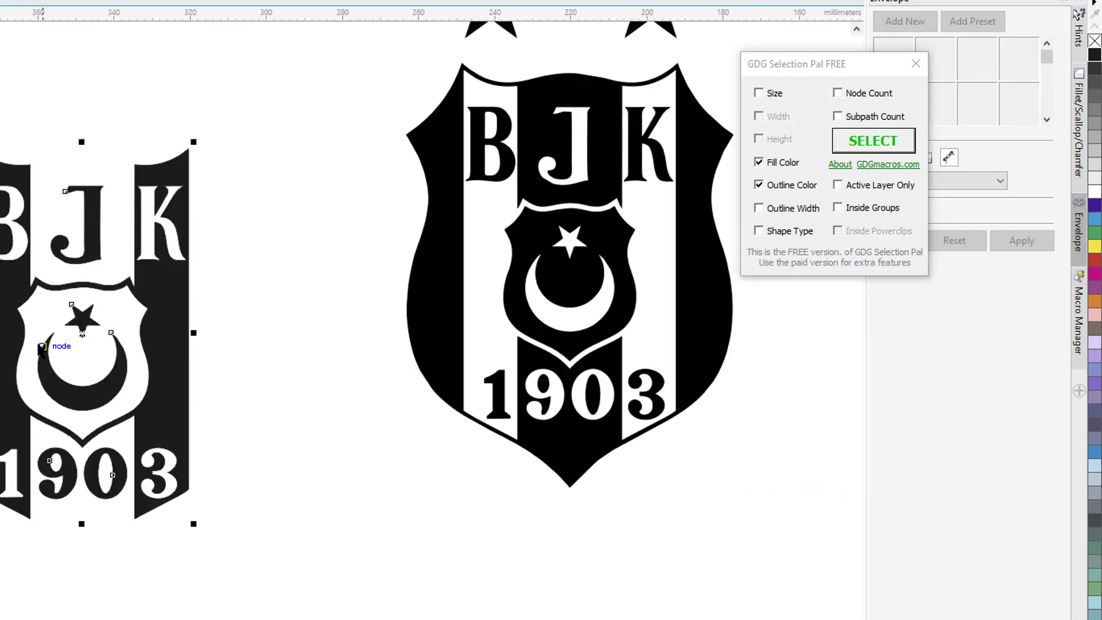
pyautogui.scroll(-2, 41, 346)
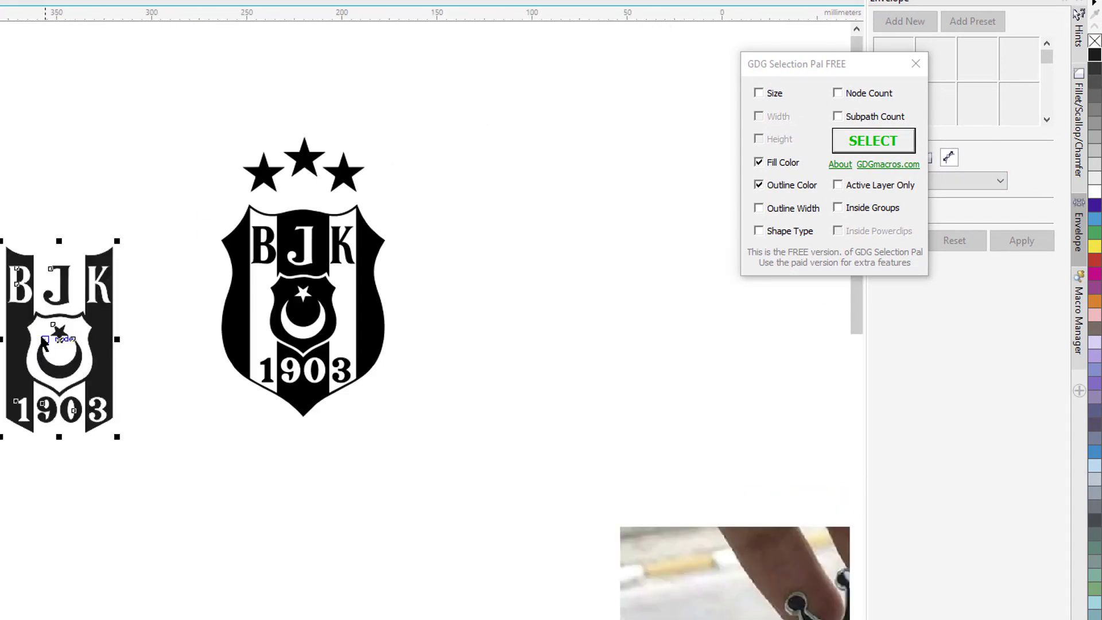
pyautogui.press('Delete')
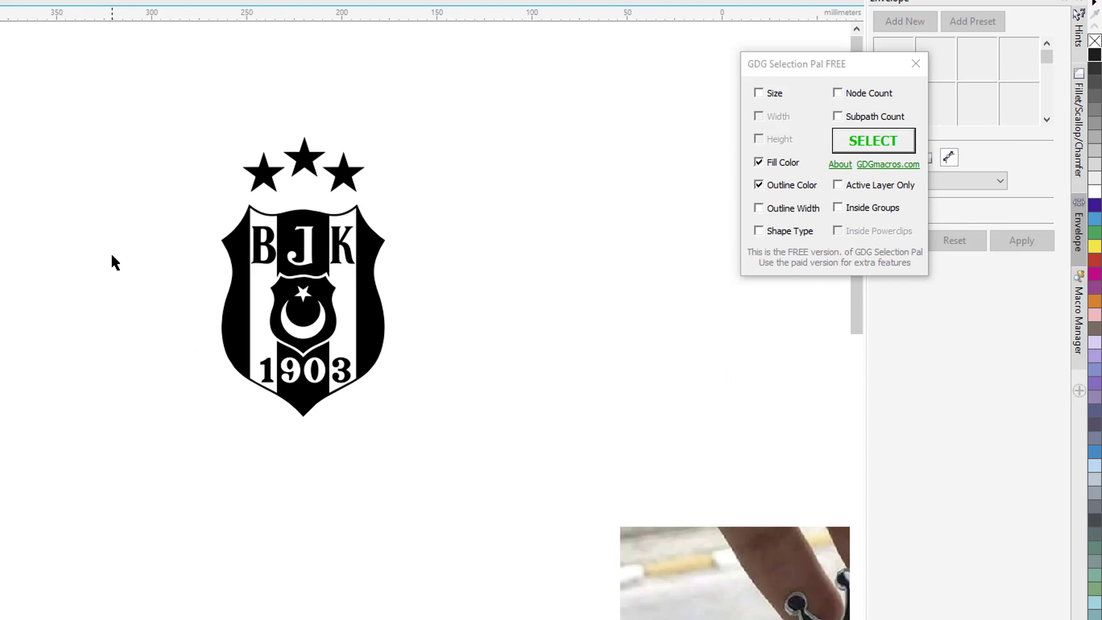
pyautogui.scroll(2, 136, 227)
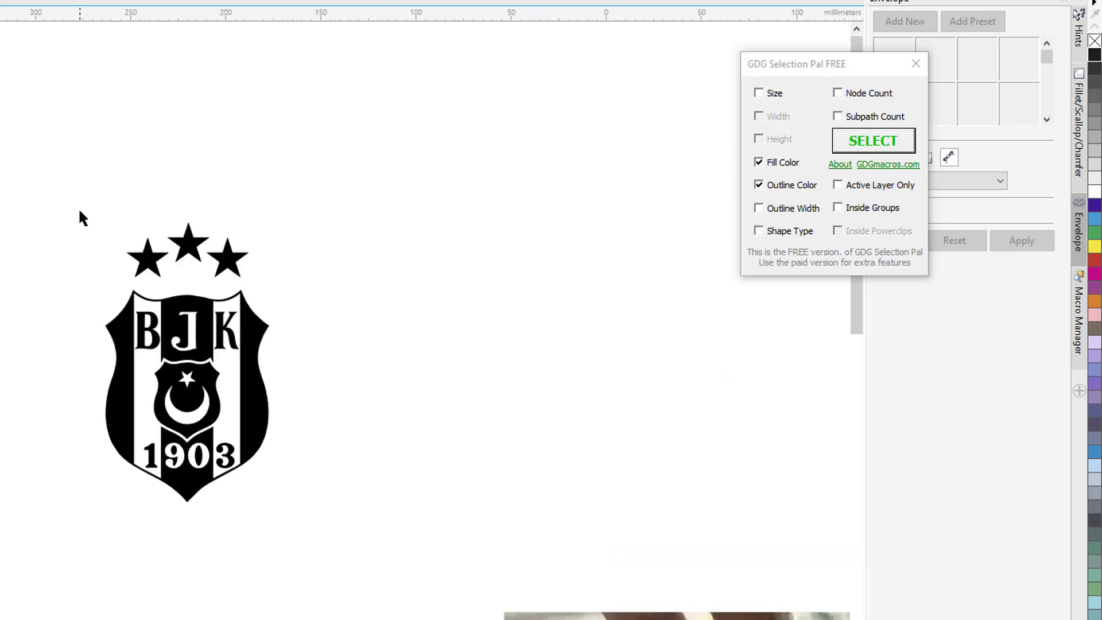
pyautogui.scroll(2, 202, 251)
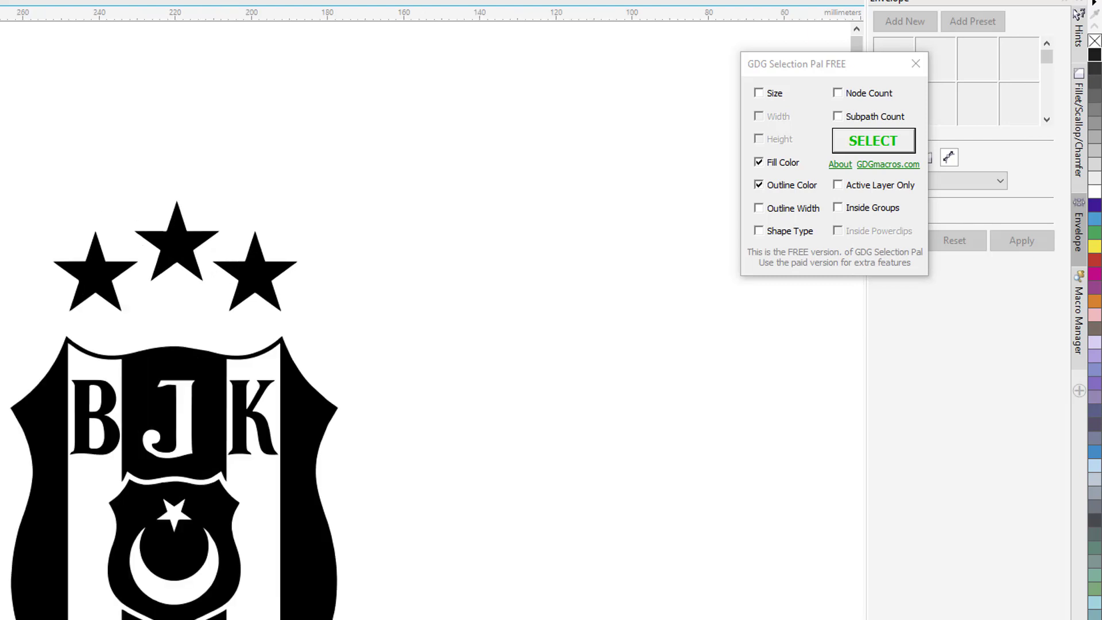
pyautogui.moveTo(11, 182); pyautogui.dragTo(327, 344)
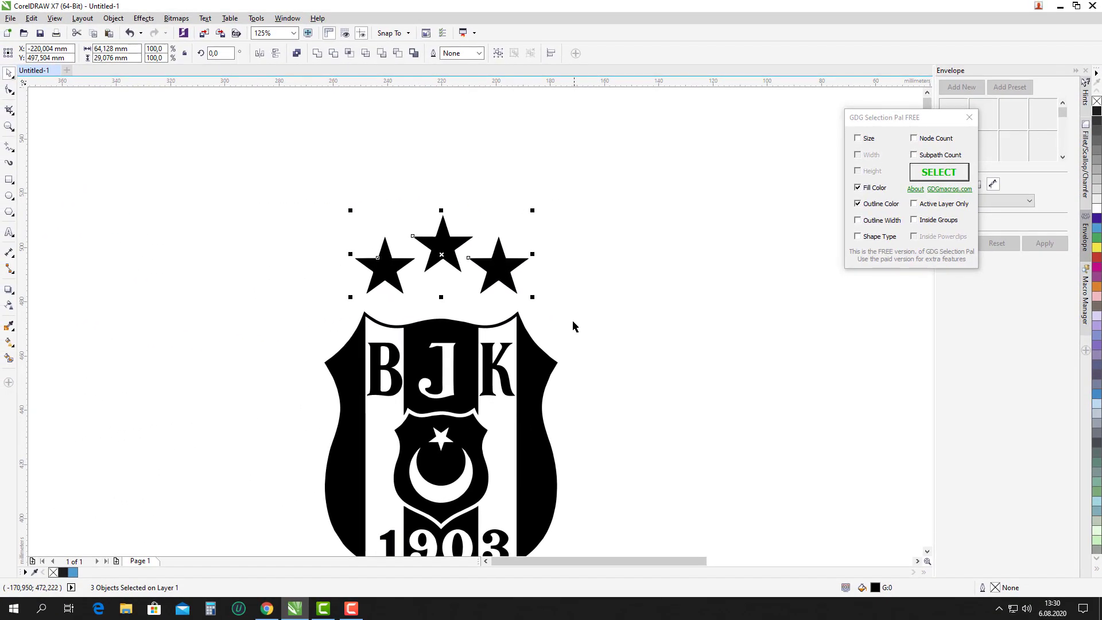
# Align the three stars along their bottoms and lower them onto the crest.
pyautogui.press('b')
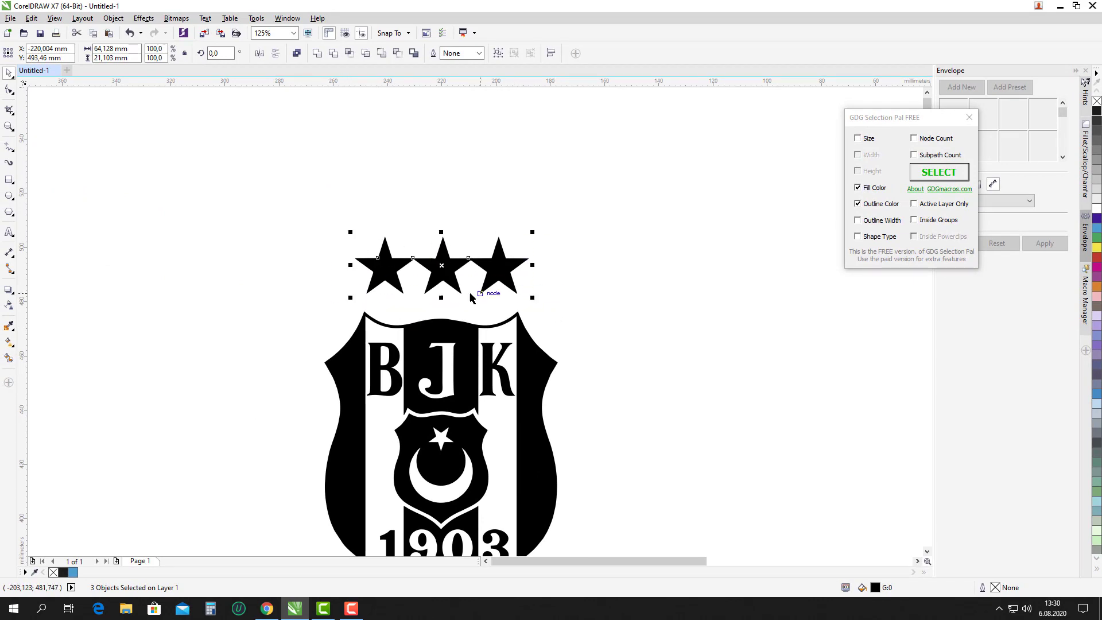
pyautogui.scroll(2, 449, 281)
pyautogui.moveTo(455, 274); pyautogui.dragTo(456, 304)
pyautogui.scroll(-3, 200, 196)
# Make the whole crest unfilled with hairline outlines, then reselect the three stars.
pyautogui.moveTo(322, 210); pyautogui.dragTo(510, 425)
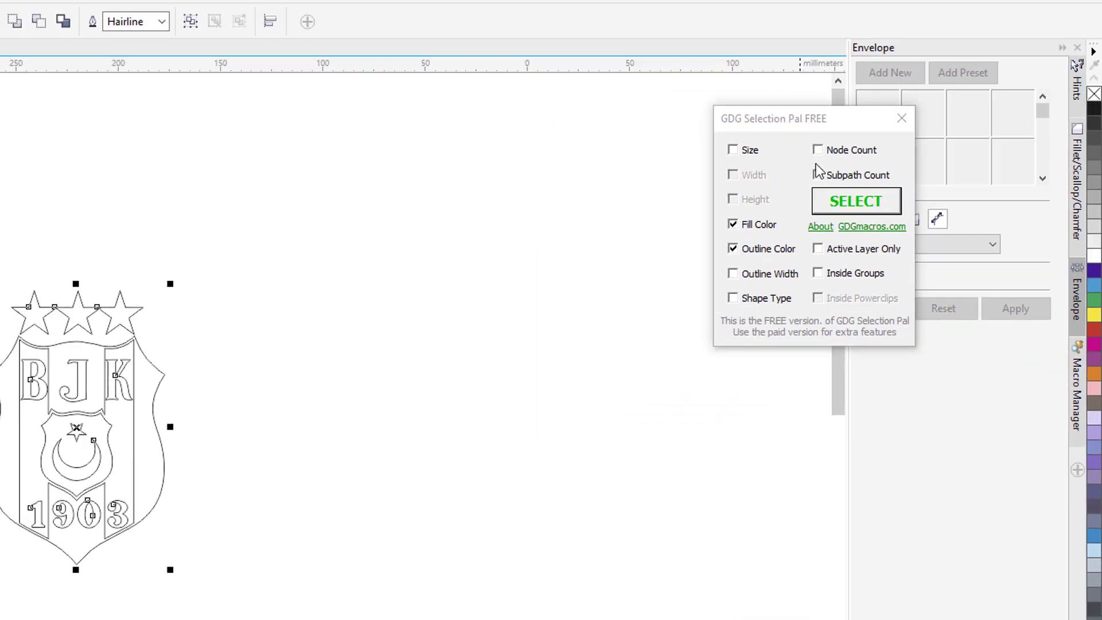
pyautogui.click(555, 295)
pyautogui.scroll(2, 418, 248)
pyautogui.moveTo(319, 213); pyautogui.dragTo(574, 300)
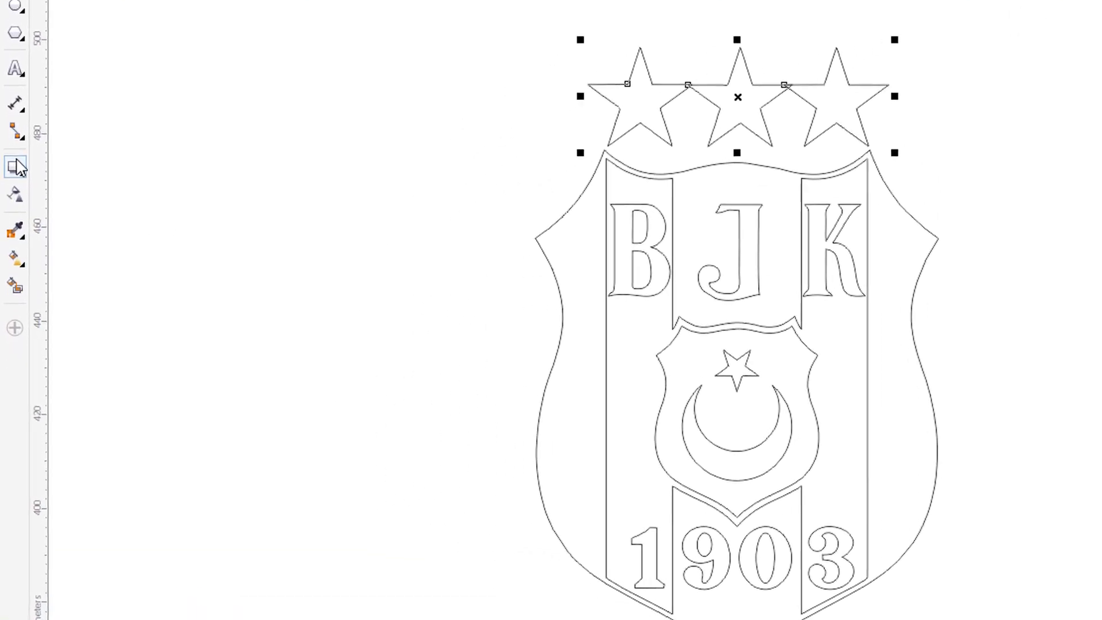
# Add an outside contour around the stars with a 1,04 mm offset.
pyautogui.click(9, 289)
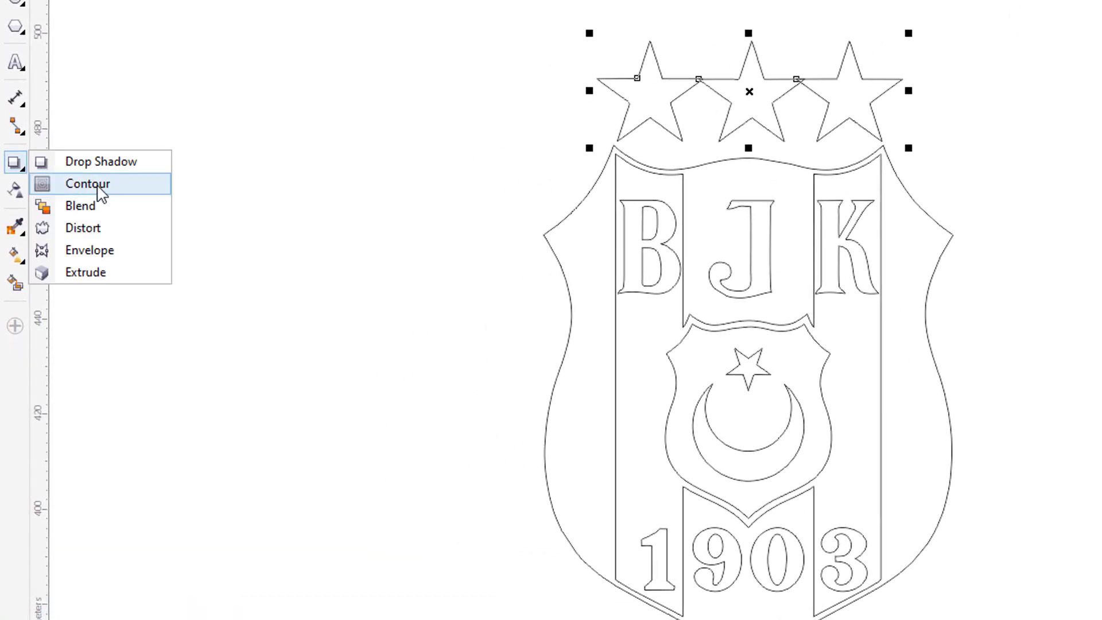
pyautogui.click(99, 186)
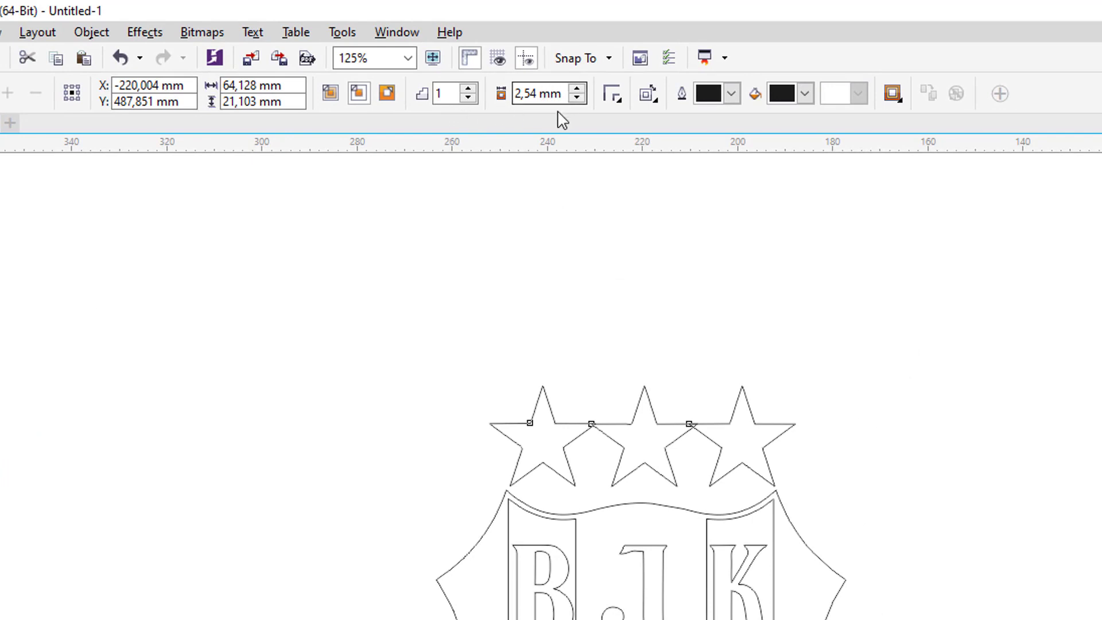
pyautogui.click(389, 93)
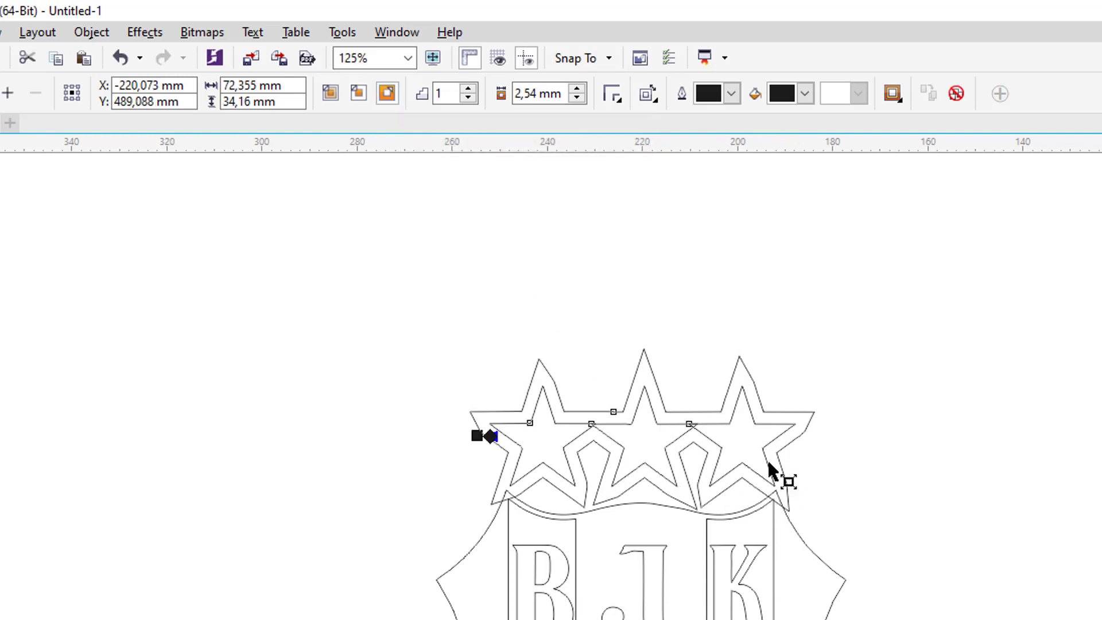
pyautogui.scroll(2, 791, 447)
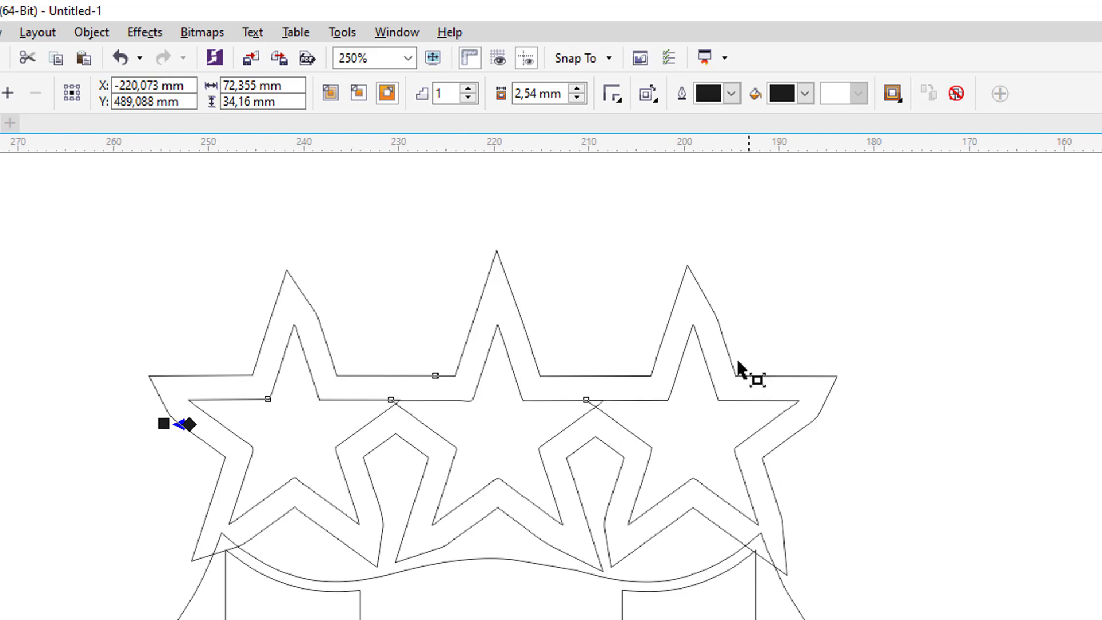
pyautogui.click(576, 98)
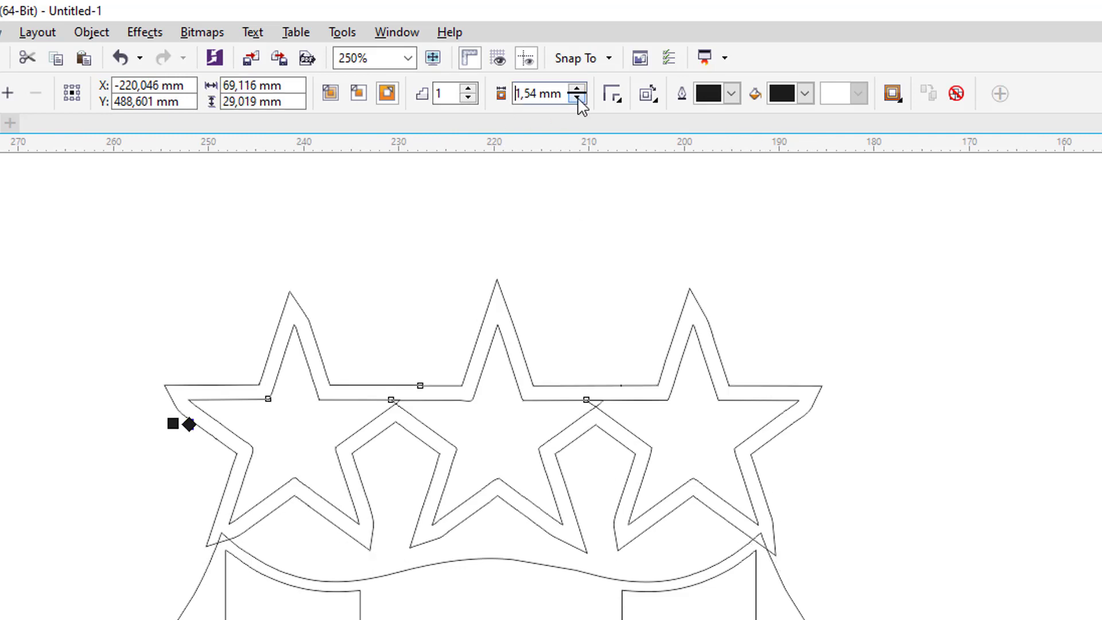
pyautogui.click(577, 99)
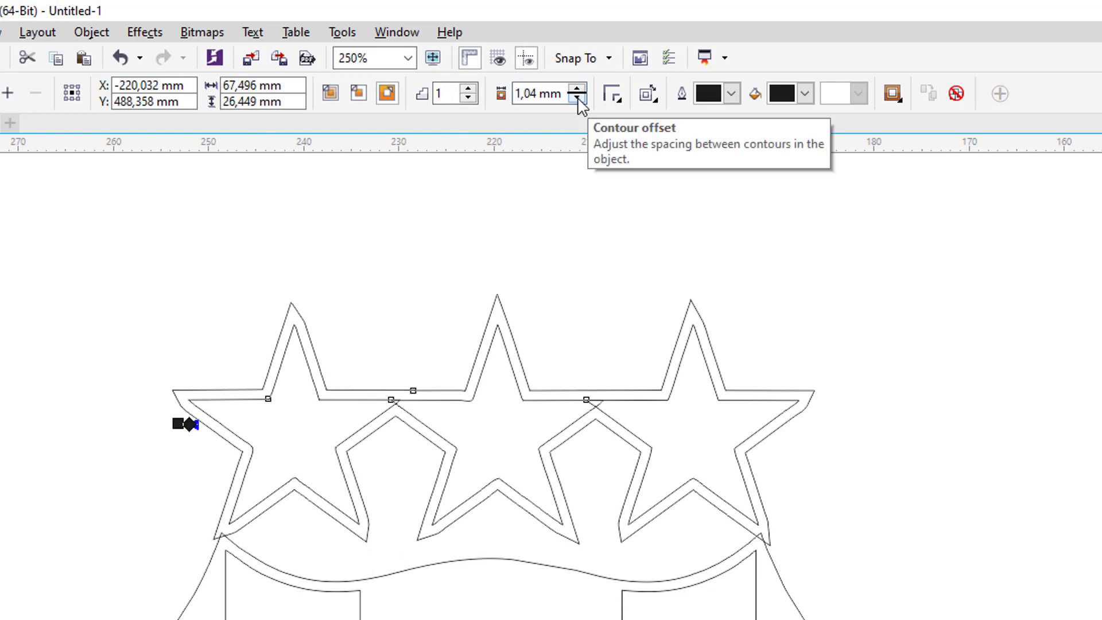
# Break the contour group apart from its source stars.
pyautogui.press('space')
pyautogui.click(206, 258)
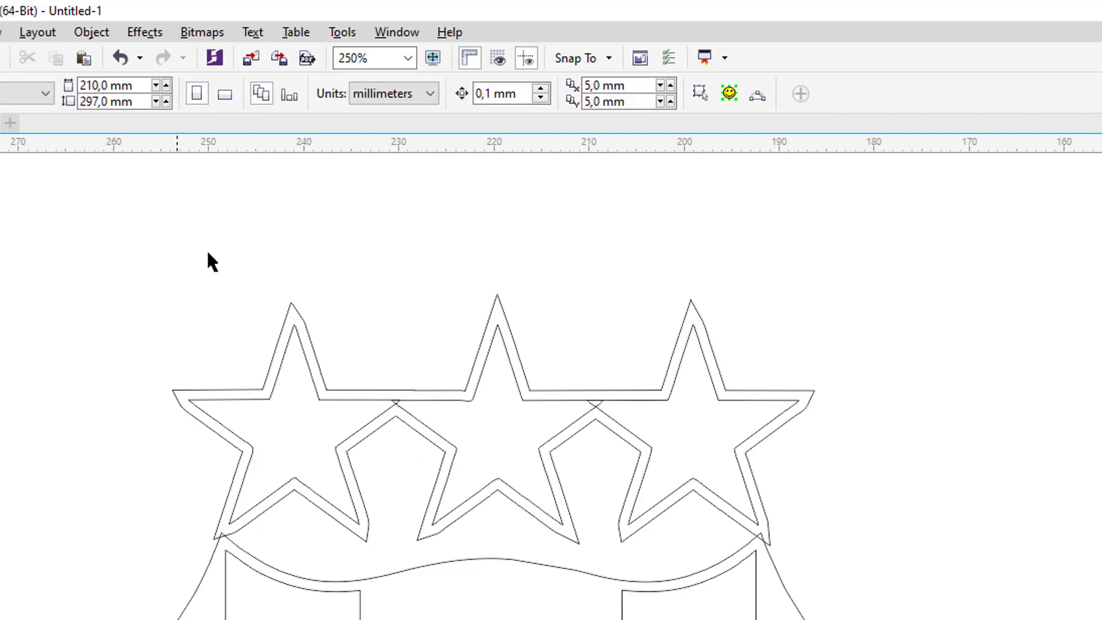
pyautogui.scroll(2, 717, 331)
pyautogui.click(691, 314)
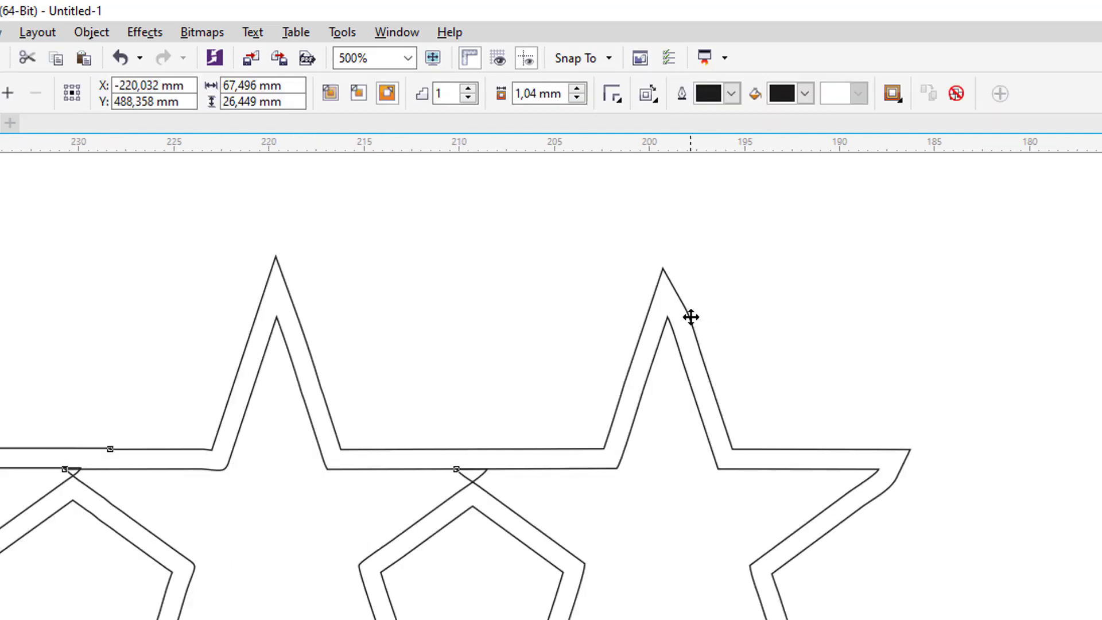
pyautogui.scroll(4, 691, 321)
pyautogui.scroll(-2, 692, 327)
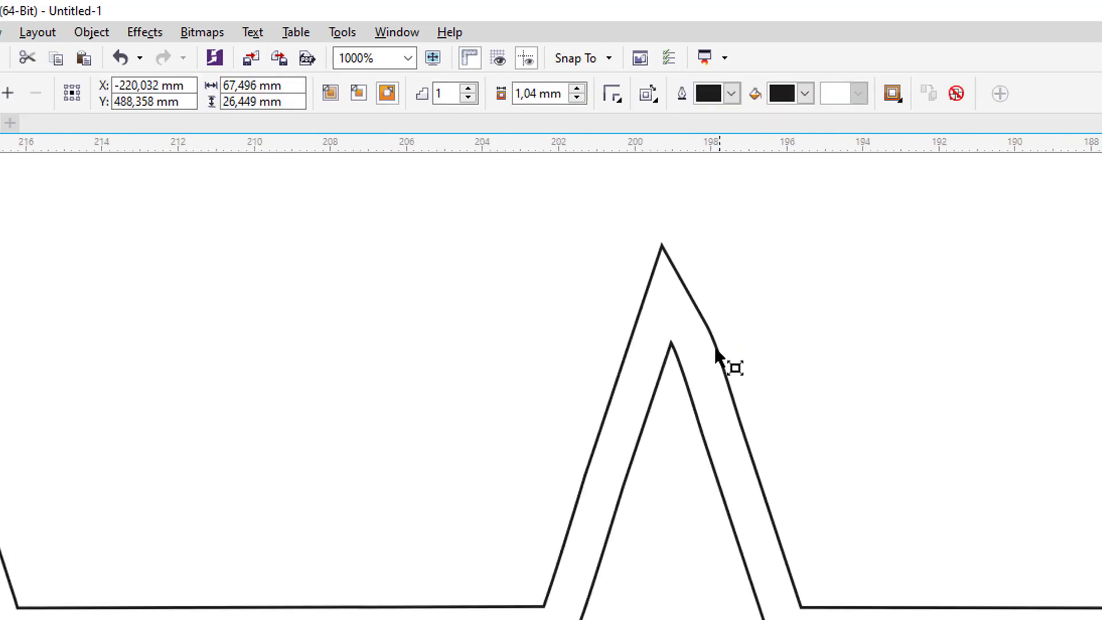
pyautogui.scroll(-4, 718, 362)
pyautogui.scroll(2, 708, 357)
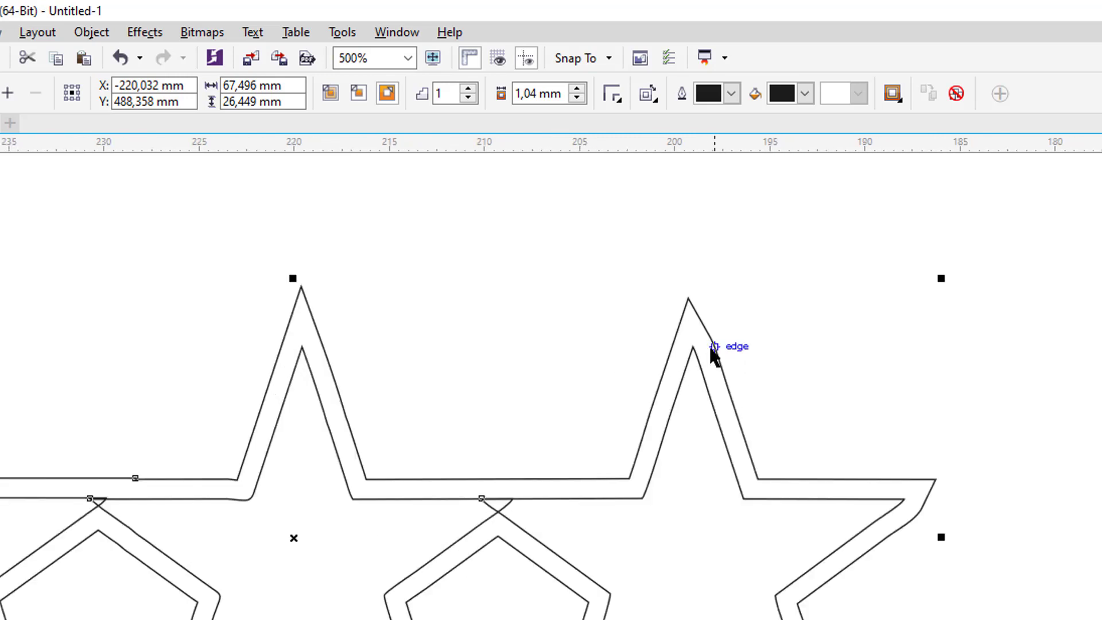
pyautogui.rightClick(715, 347)
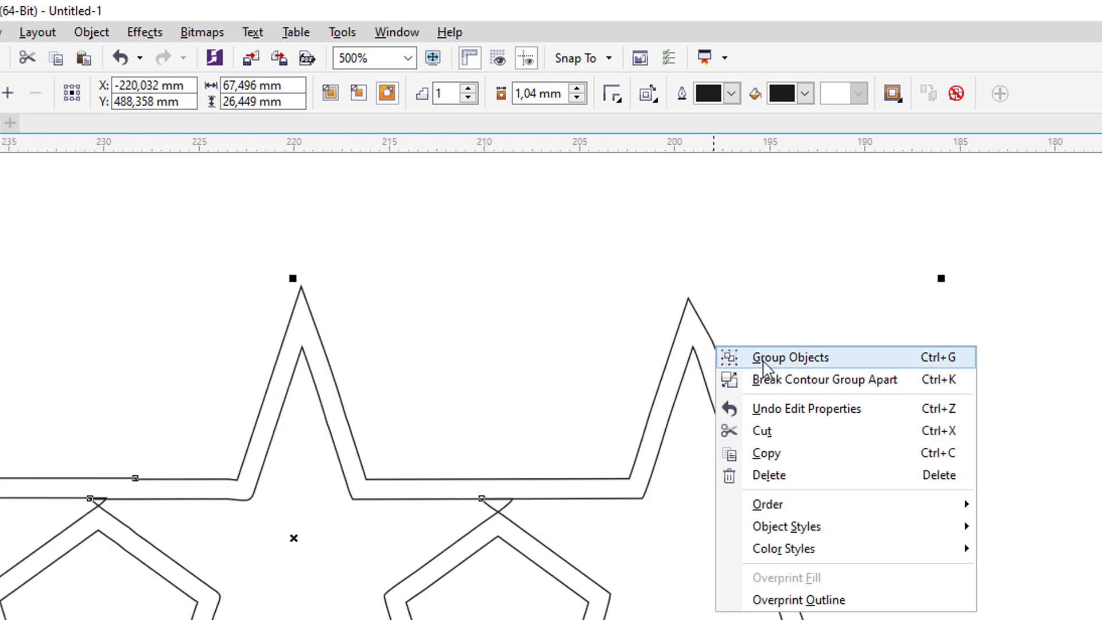
pyautogui.click(803, 380)
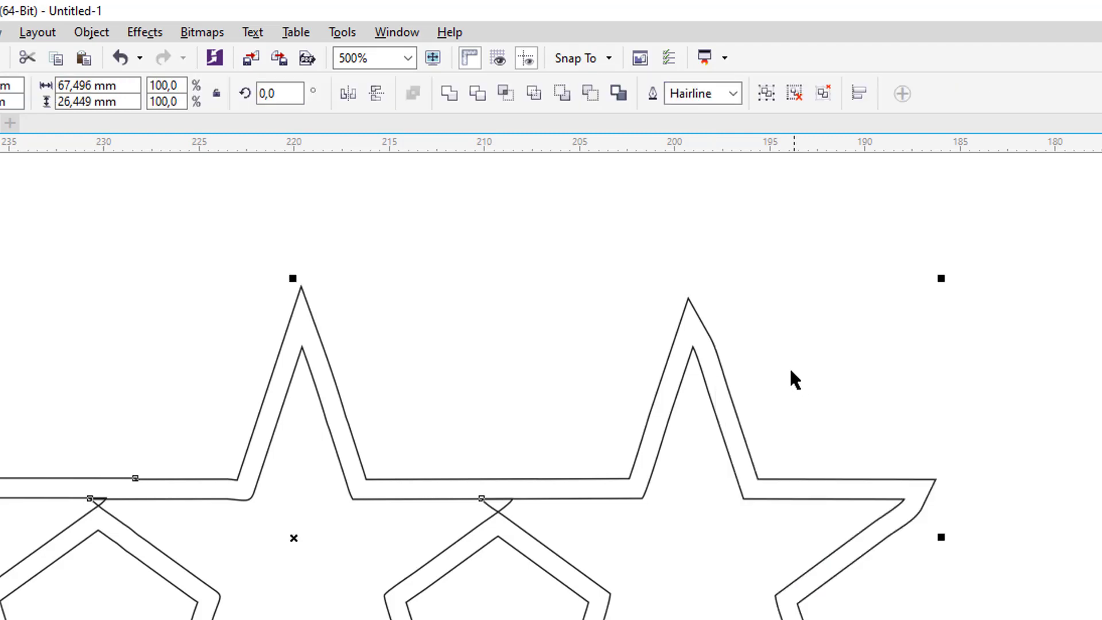
pyautogui.click(802, 370)
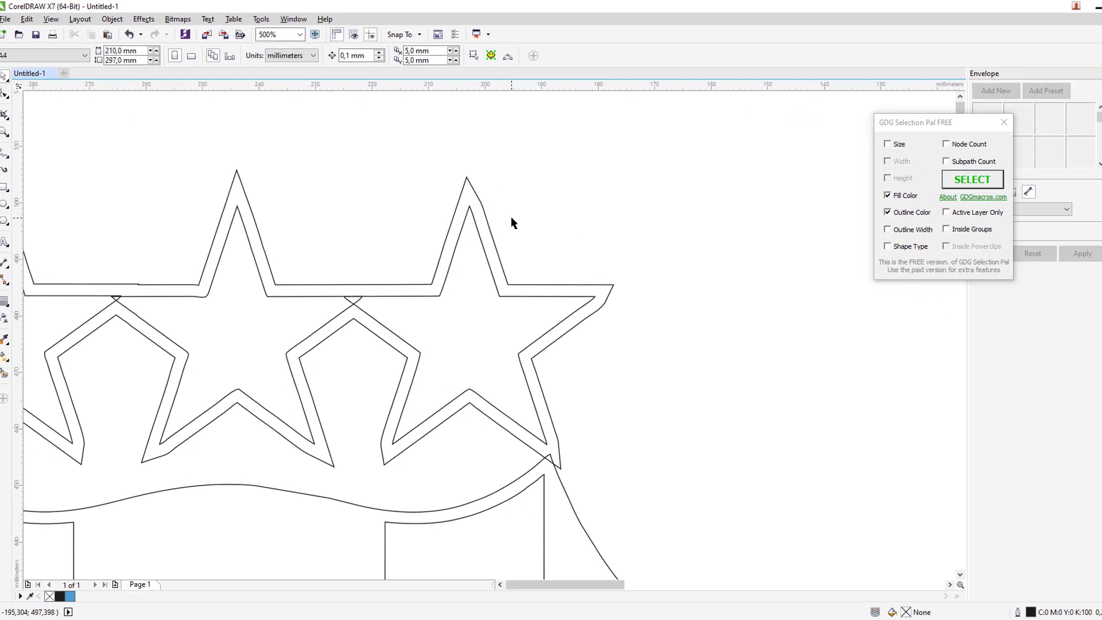
pyautogui.scroll(-2, 513, 223)
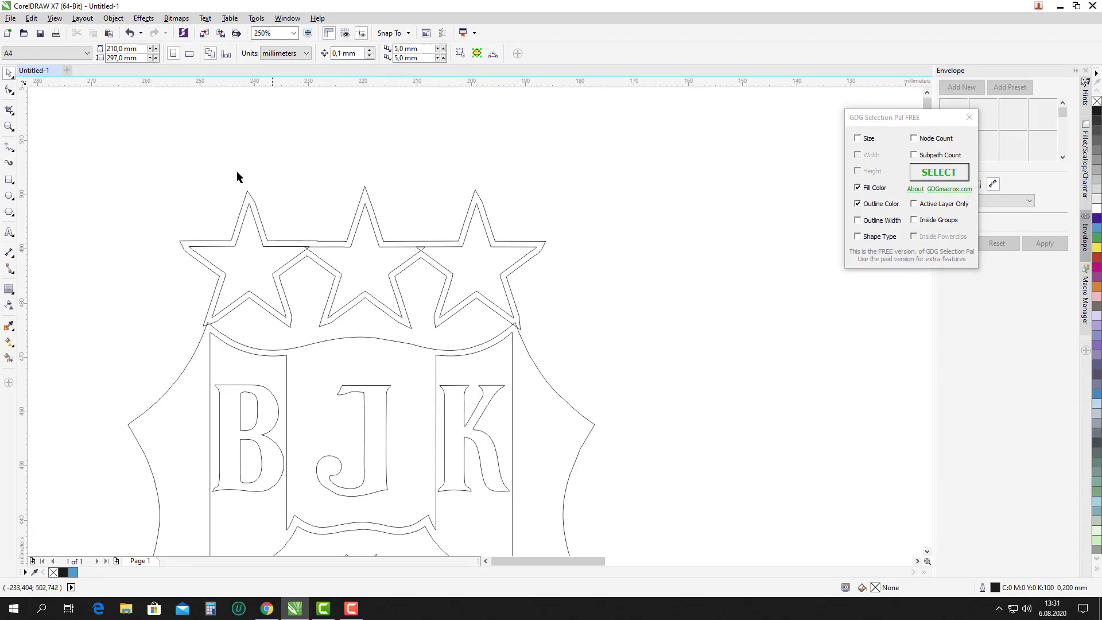
# Move both star objects about 3.6 mm down, group them, and add the crest to the selection.
pyautogui.moveTo(183, 185); pyautogui.dragTo(619, 351)
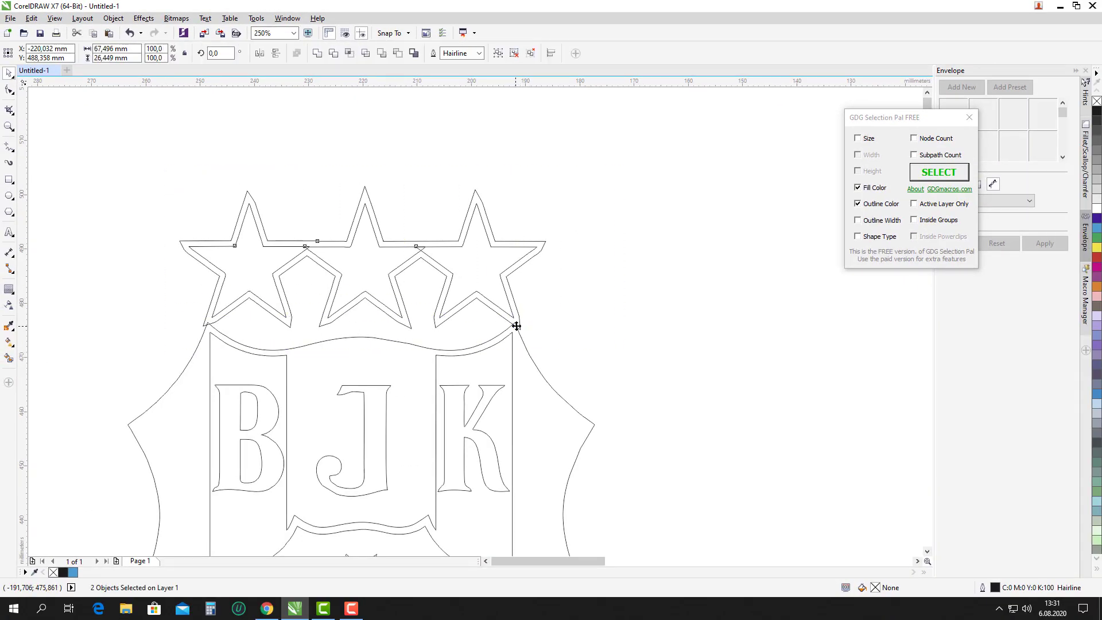
pyautogui.moveTo(517, 325); pyautogui.dragTo(516, 345)
pyautogui.scroll(2, 516, 344)
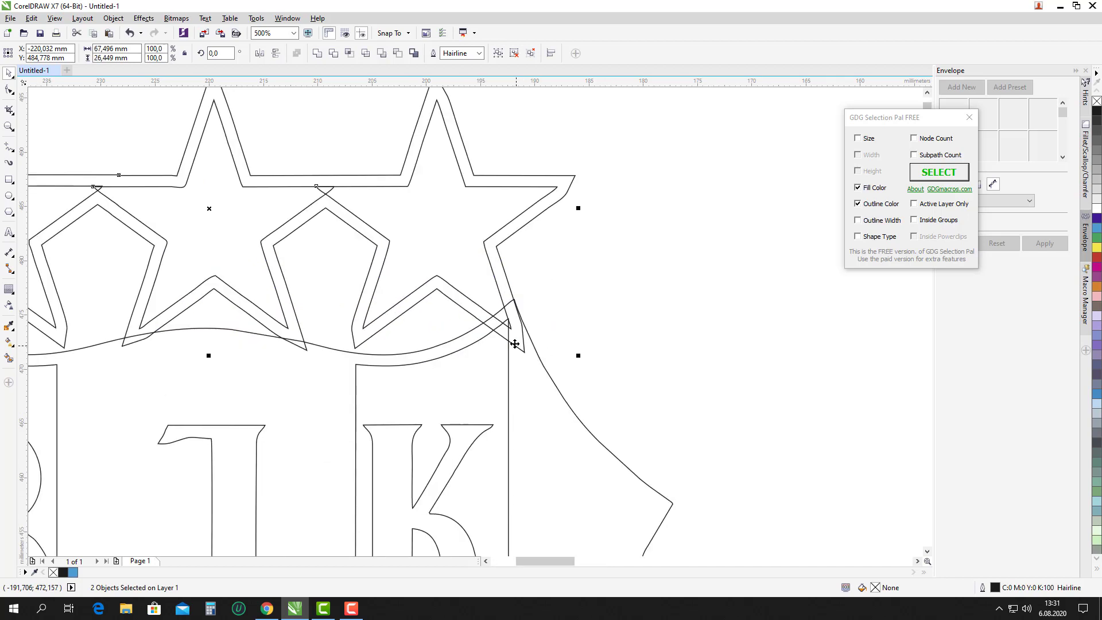
pyautogui.scroll(-2, 515, 344)
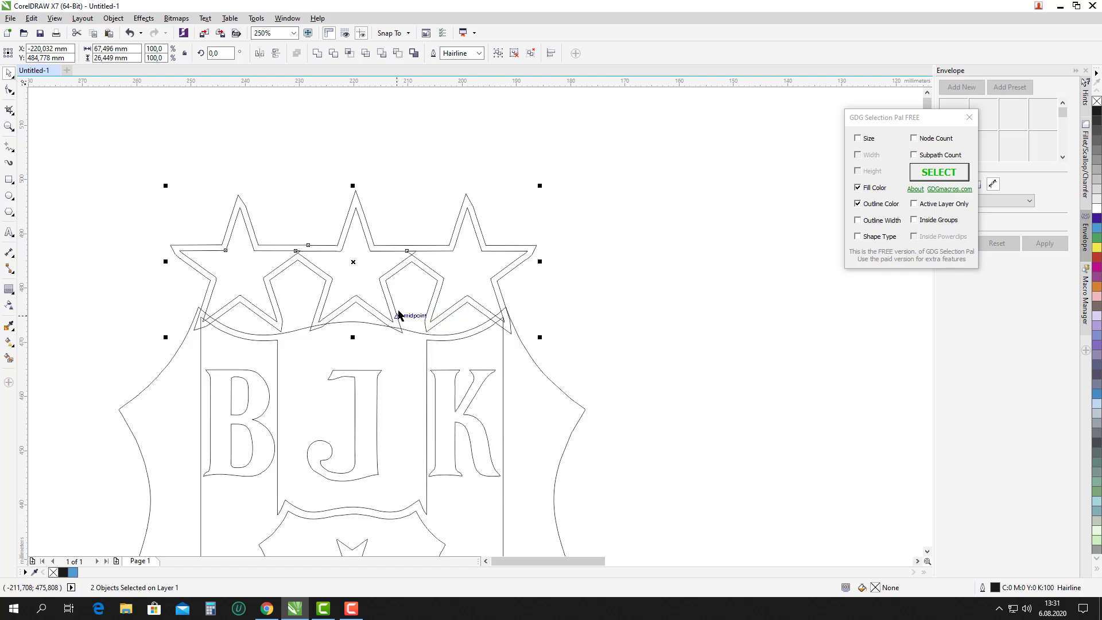
pyautogui.hotkey('ctrl', 'g')
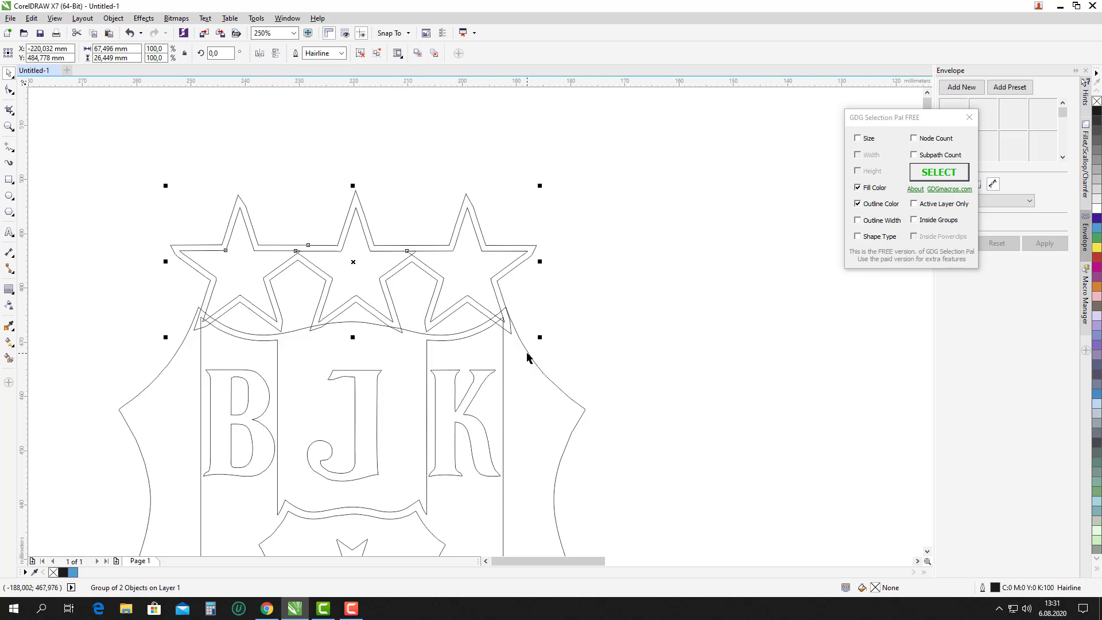
pyautogui.keyDown('shift'); pyautogui.click(527, 357); pyautogui.keyUp('shift')
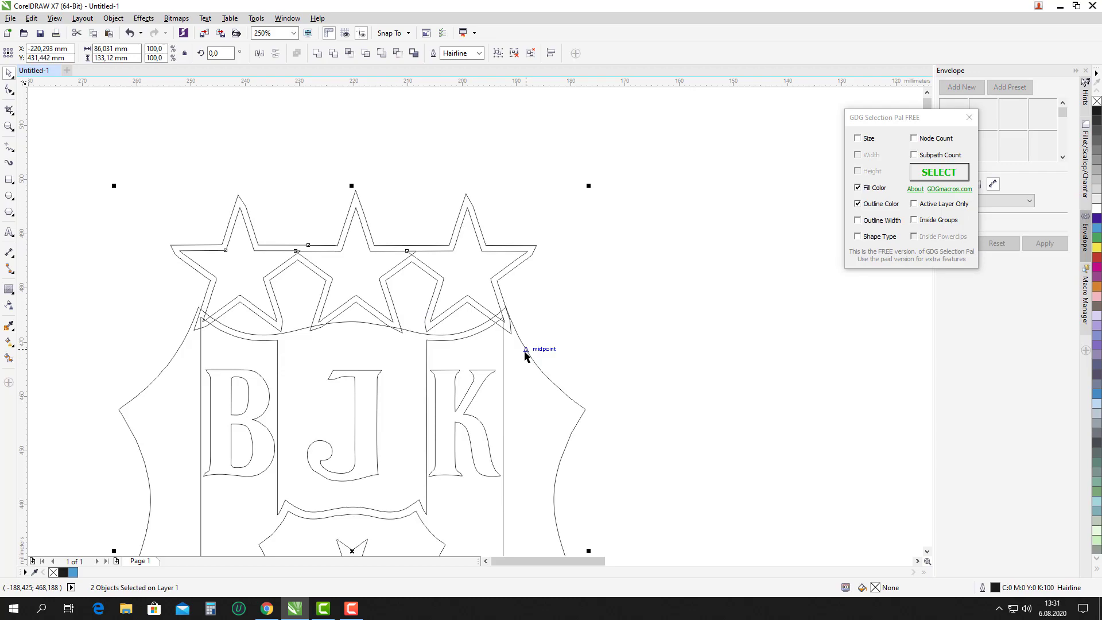
# Ungroup all objects in the star group and nudge the stars up about 0.9 mm.
pyautogui.keyDown('shift'); pyautogui.click(514, 322); pyautogui.keyUp('shift')
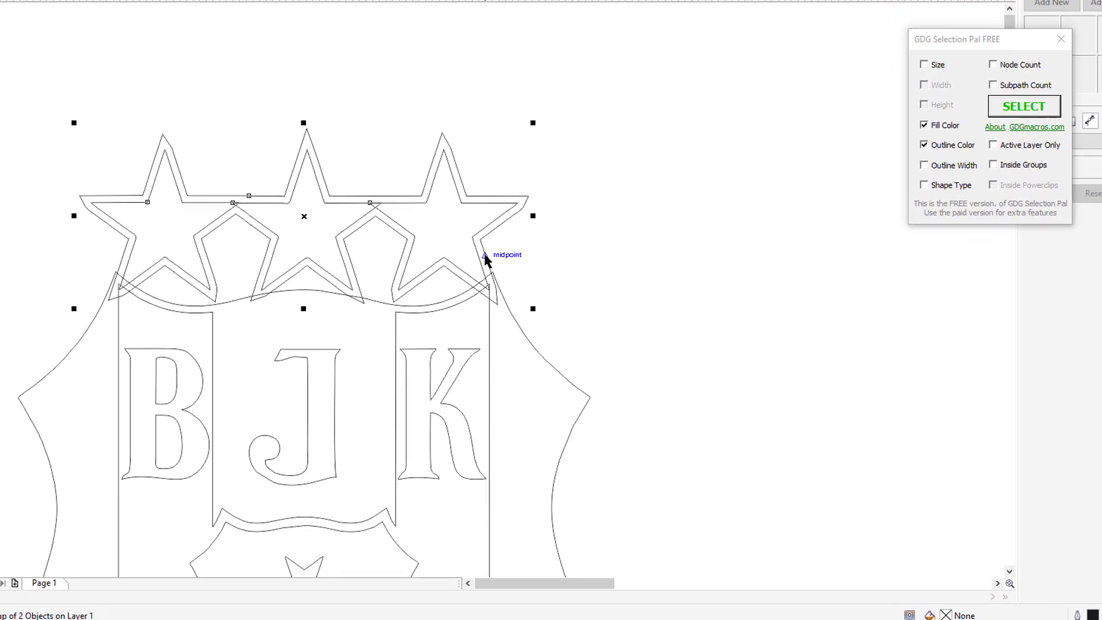
pyautogui.rightClick(486, 257)
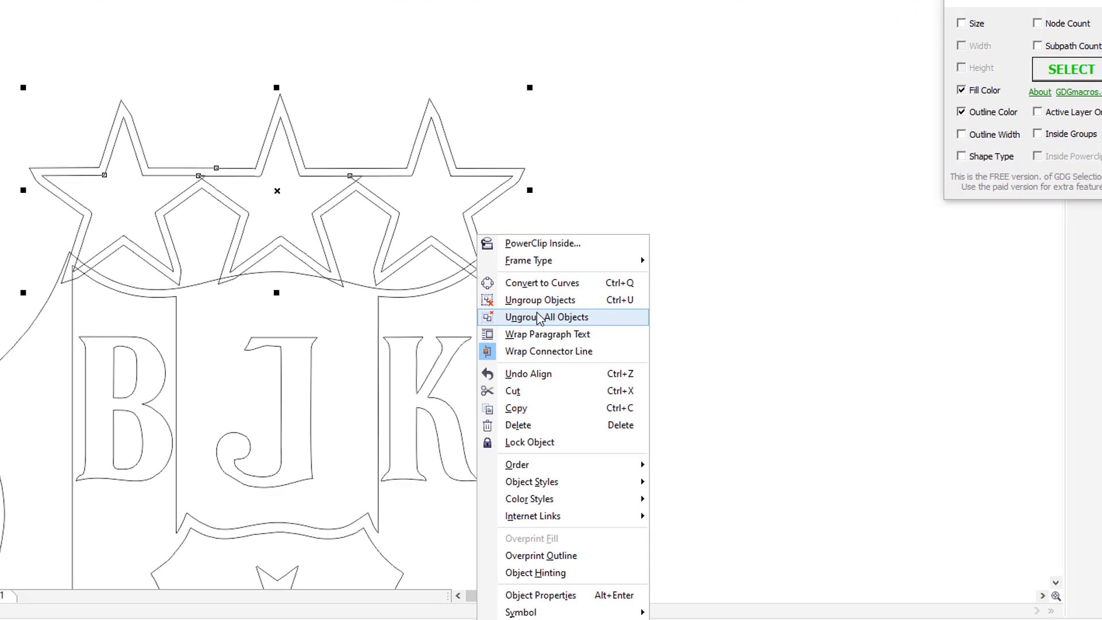
pyautogui.click(540, 317)
pyautogui.click(554, 290)
pyautogui.click(481, 246)
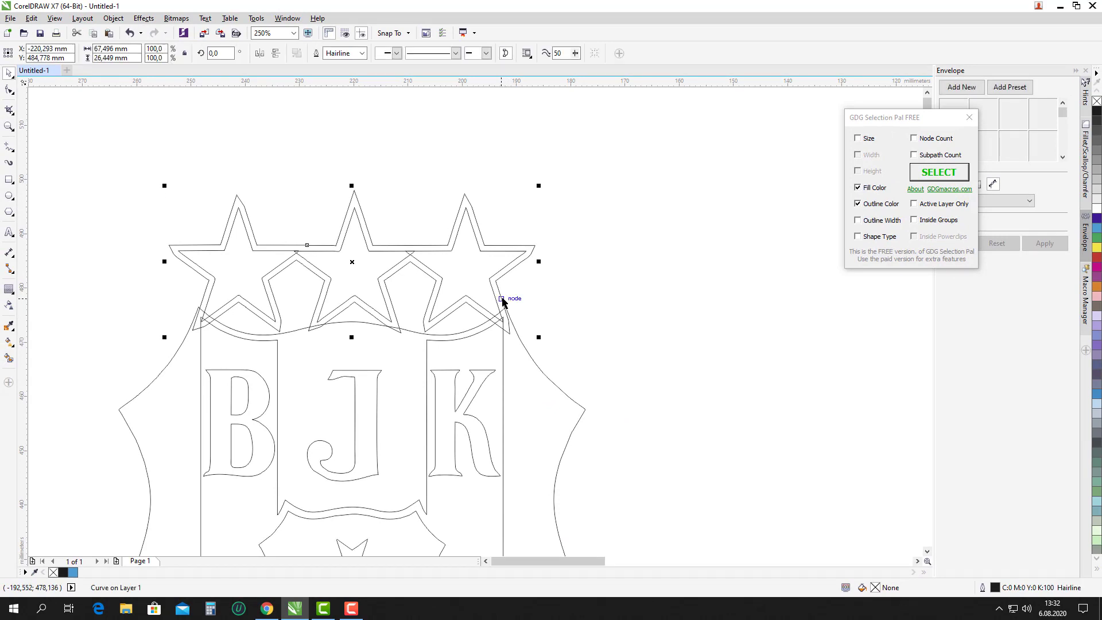
pyautogui.scroll(3, 507, 320)
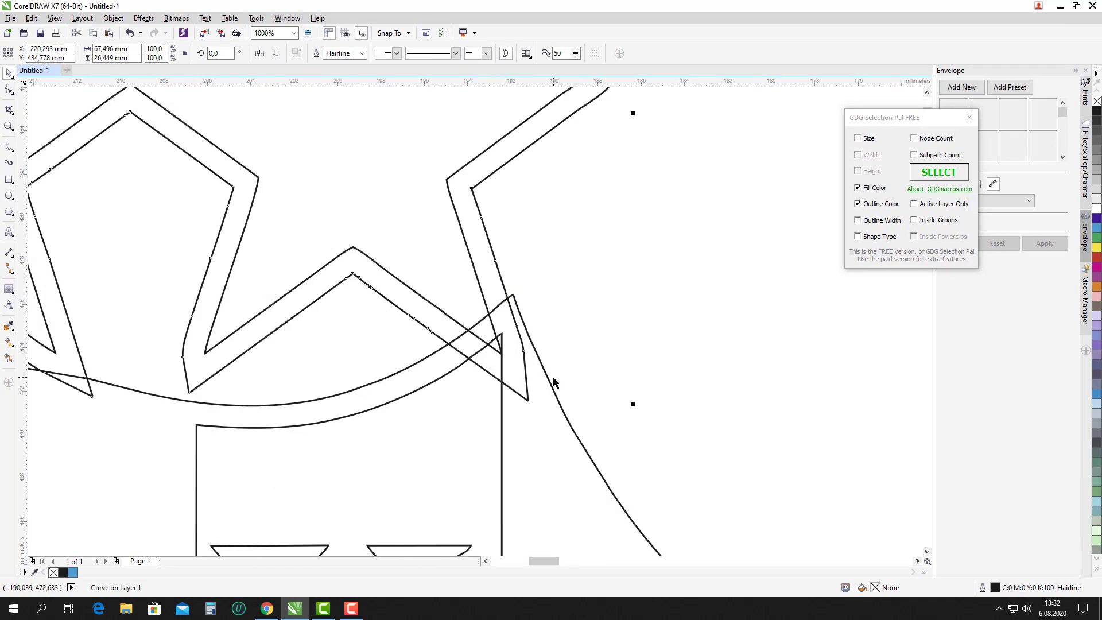
pyautogui.scroll(-5, 524, 345)
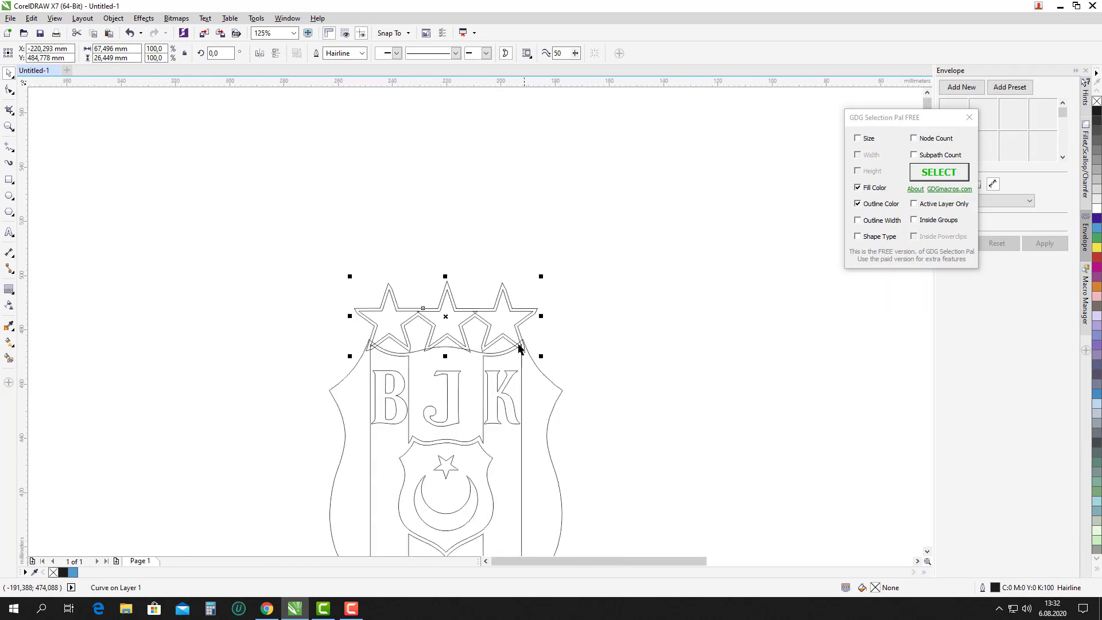
pyautogui.moveTo(256, 241); pyautogui.dragTo(600, 364)
pyautogui.scroll(2, 518, 356)
pyautogui.scroll(1, 518, 356)
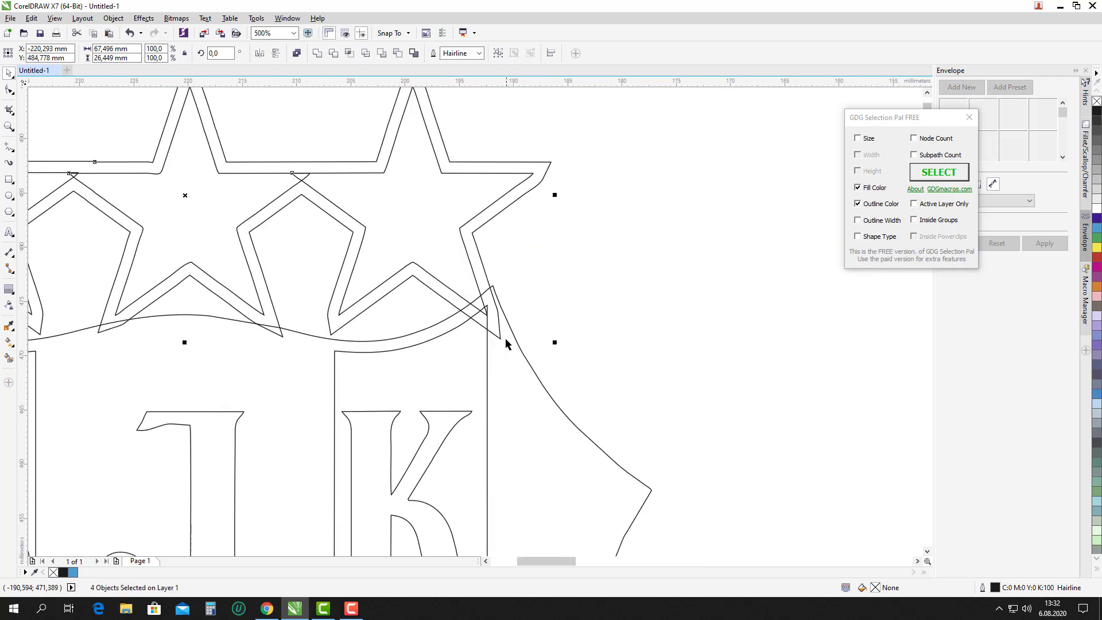
pyautogui.moveTo(501, 338); pyautogui.dragTo(501, 328)
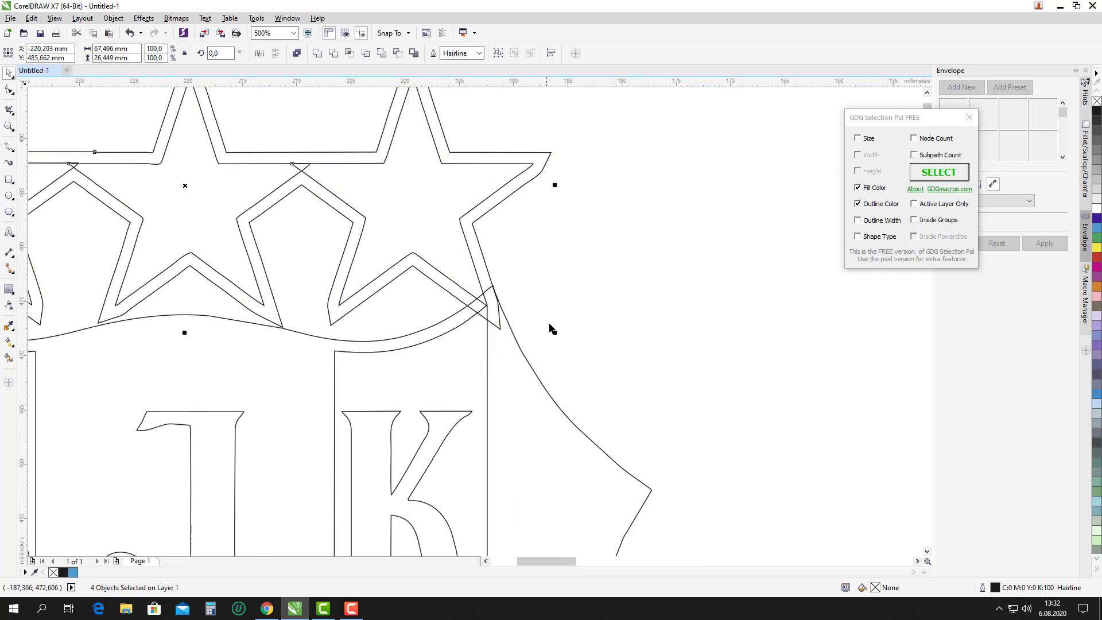
pyautogui.scroll(-1, 567, 310)
# Weld the outer star outline and the shield outline into one curve.
pyautogui.click(519, 326)
pyautogui.scroll(1, 520, 326)
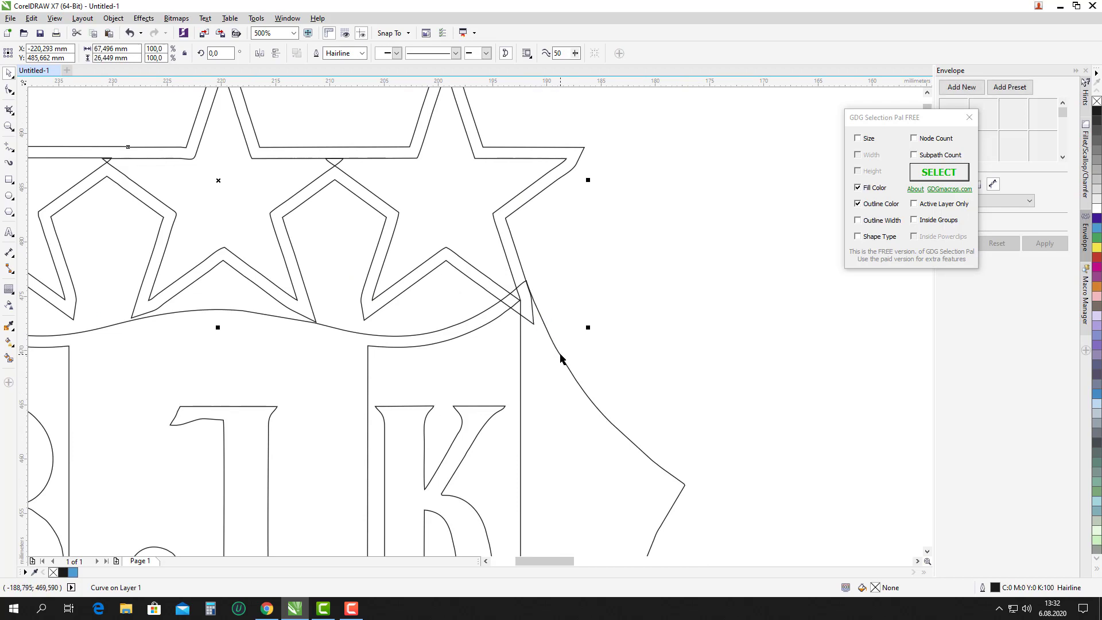
pyautogui.keyDown('shift'); pyautogui.click(517, 321); pyautogui.keyUp('shift')
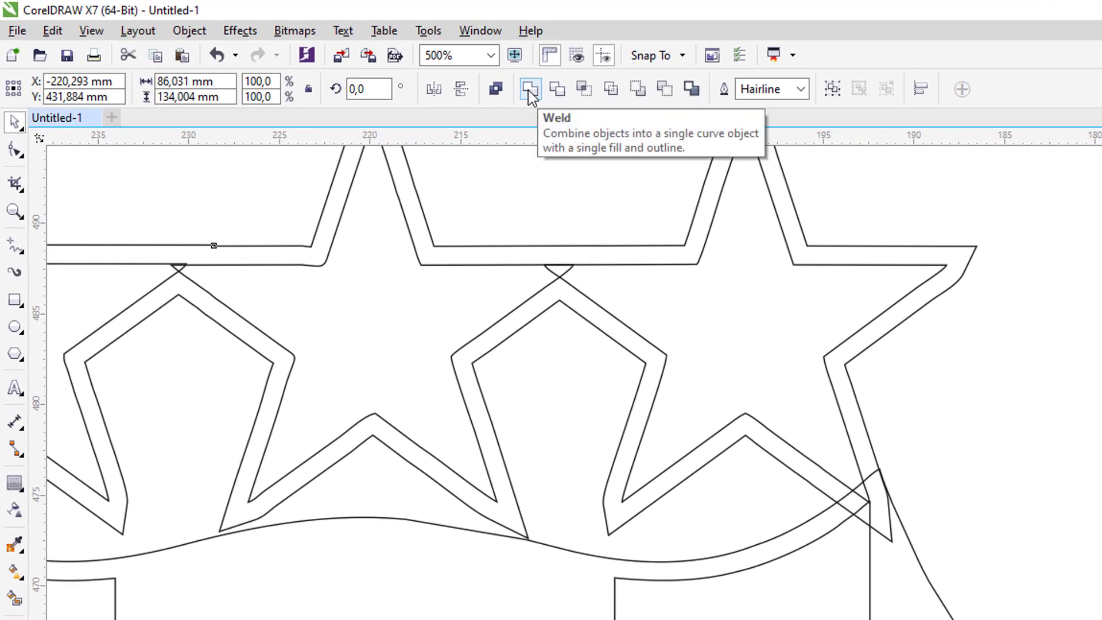
pyautogui.click(531, 91)
pyautogui.click(928, 433)
pyautogui.scroll(-2, 746, 416)
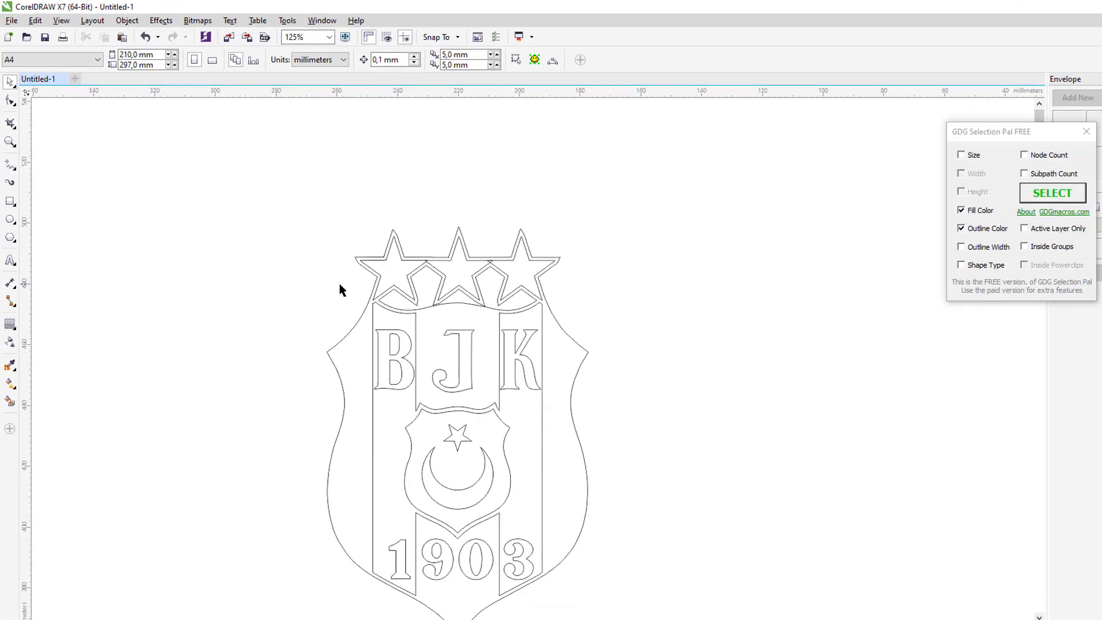
# Move the BJK logo out beside the reference photo.
pyautogui.scroll(-1, 377, 285)
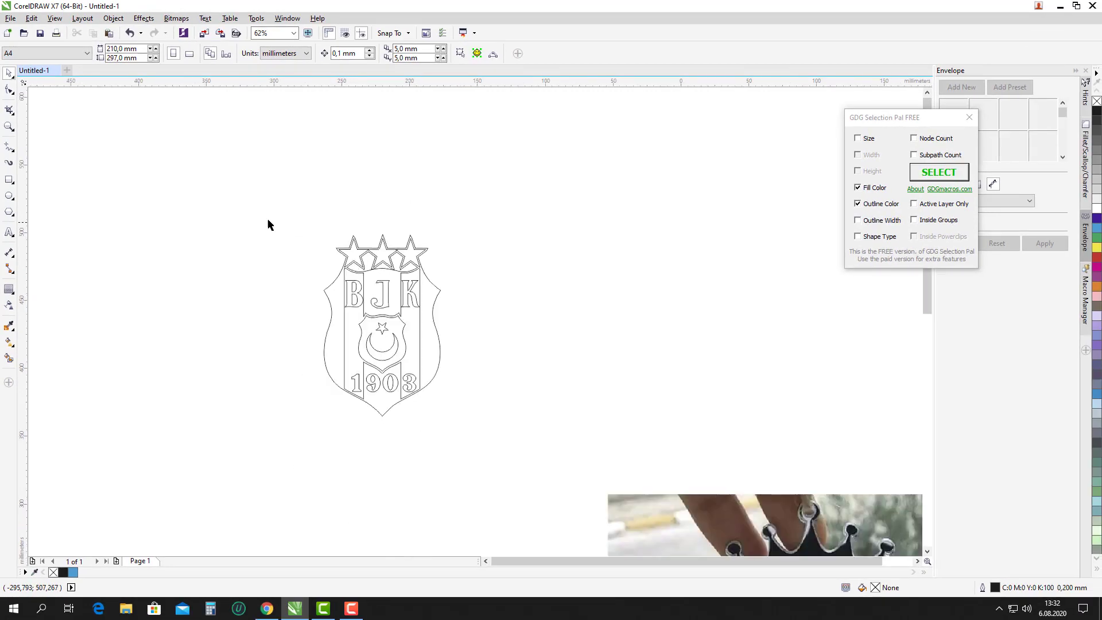
pyautogui.moveTo(259, 214); pyautogui.dragTo(510, 457)
pyautogui.scroll(-3, 355, 308)
pyautogui.moveTo(361, 314); pyautogui.dragTo(570, 421)
pyautogui.scroll(1, 500, 431)
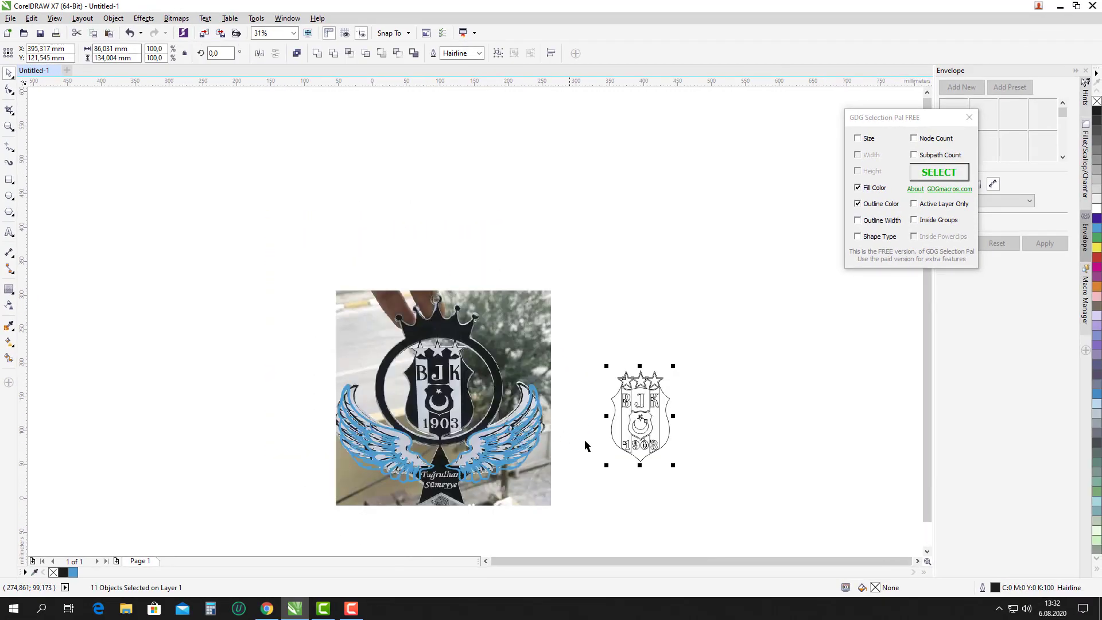
pyautogui.click(706, 490)
pyautogui.moveTo(706, 490); pyautogui.dragTo(561, 346)
pyautogui.moveTo(657, 387); pyautogui.dragTo(482, 365)
pyautogui.press('Escape')
pyautogui.scroll(3, 474, 310)
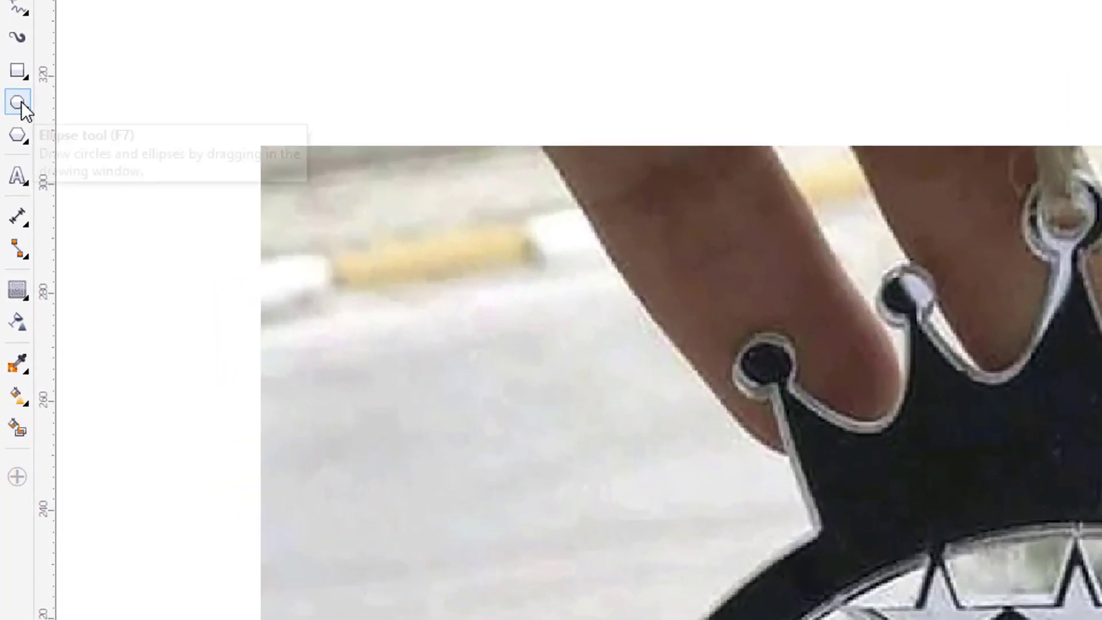
# Draw a circle outlining the crown's top ball tip.
pyautogui.click(9, 196)
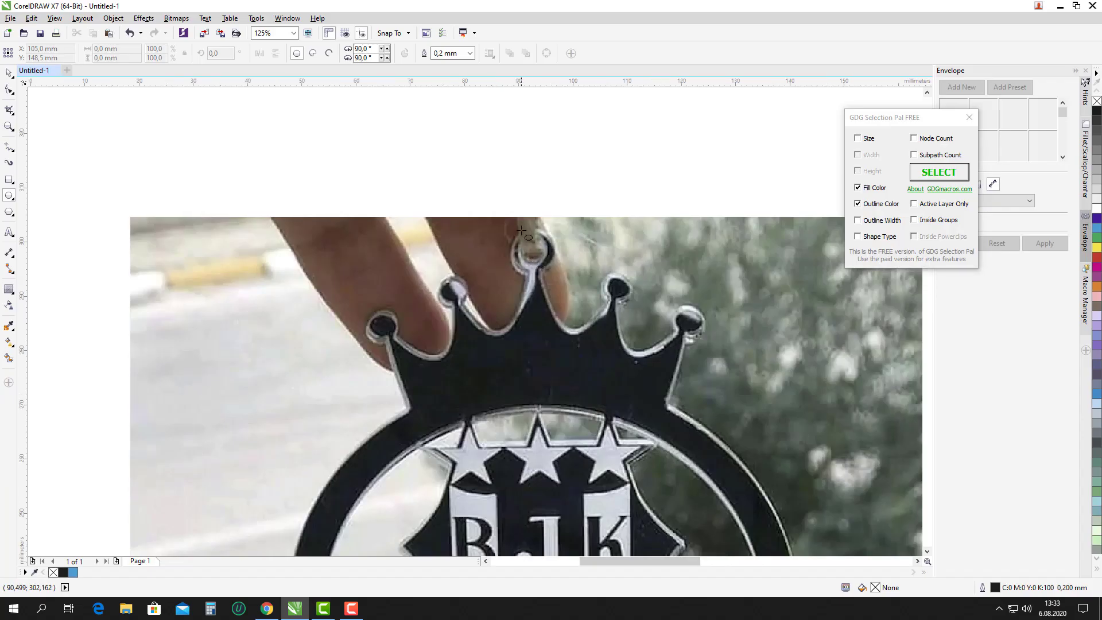
pyautogui.scroll(1, 521, 231)
pyautogui.moveTo(501, 226); pyautogui.dragTo(592, 315)
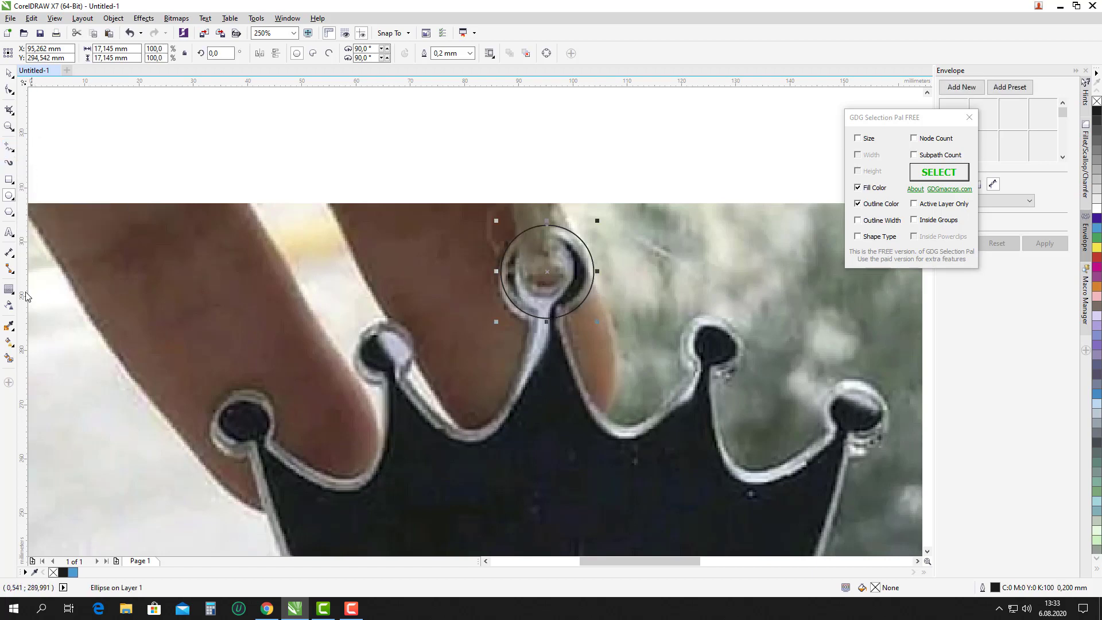
pyautogui.click(548, 272)
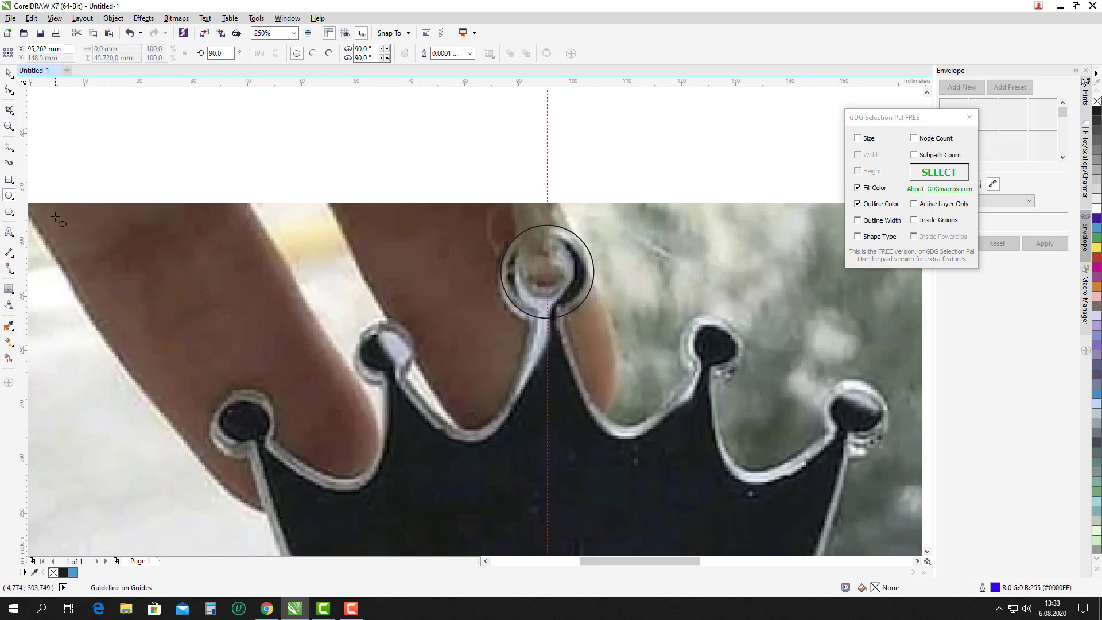
pyautogui.press('space')
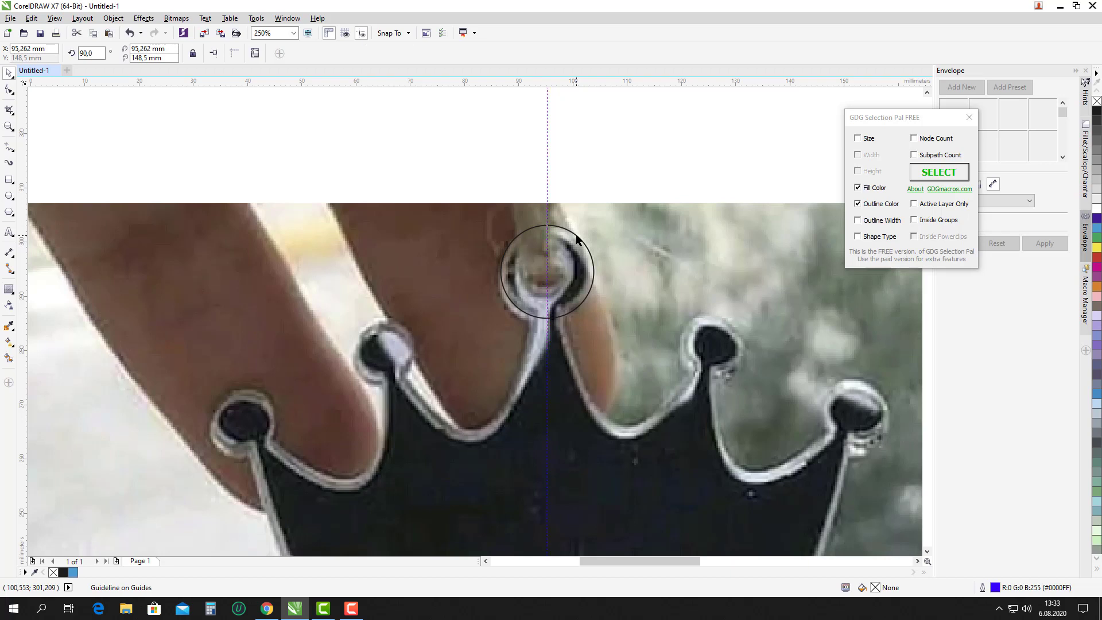
# Copy the circle onto the two left crown balls, shrinking the copies to fit (smallest 10,372 mm).
pyautogui.click(577, 233)
pyautogui.moveTo(535, 276); pyautogui.dragTo(387, 347)
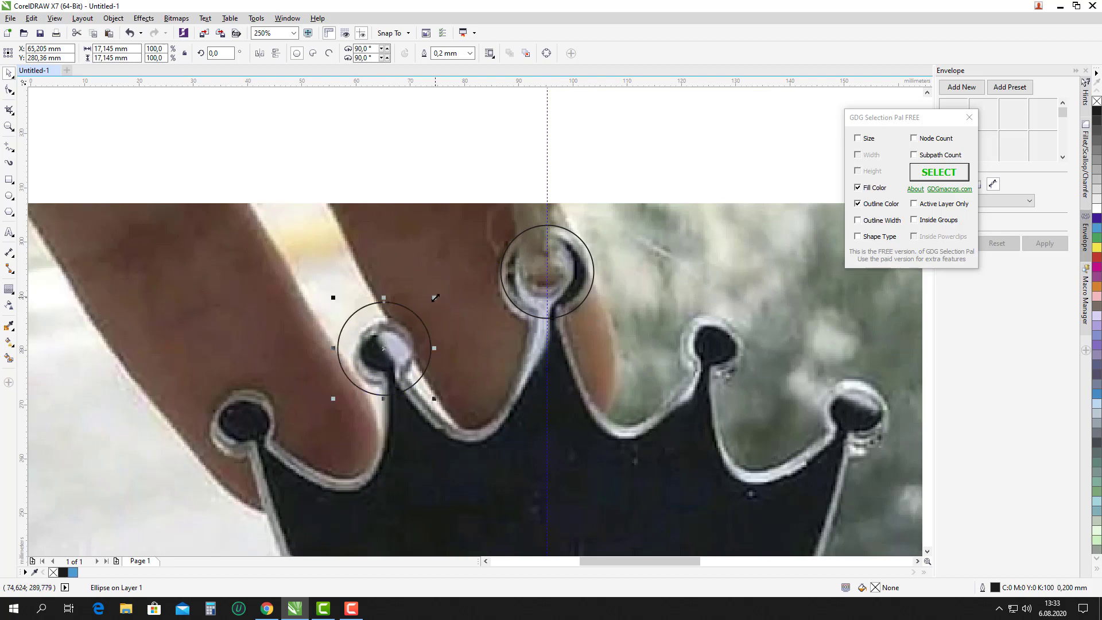
pyautogui.moveTo(435, 298); pyautogui.dragTo(418, 317)
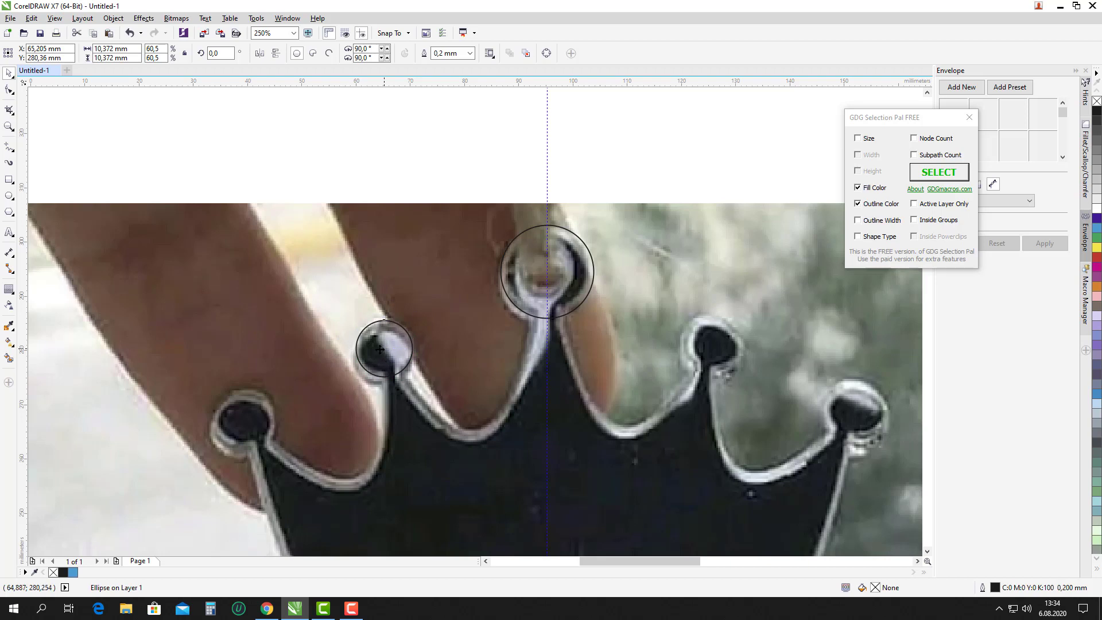
pyautogui.moveTo(380, 348); pyautogui.dragTo(243, 424)
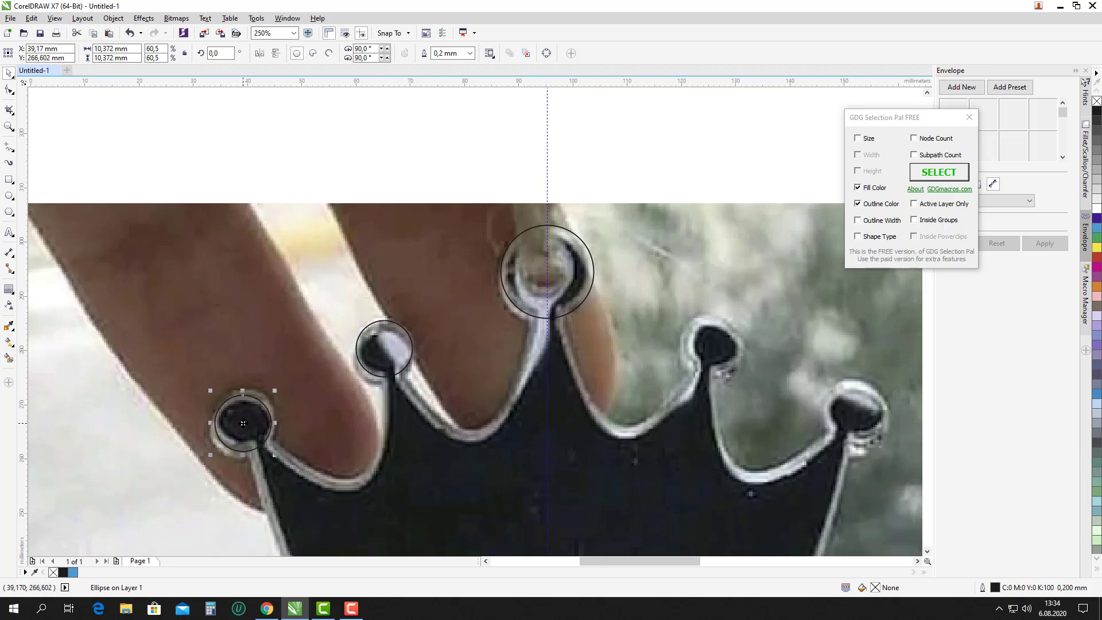
pyautogui.scroll(-2, 440, 224)
pyautogui.scroll(2, 353, 359)
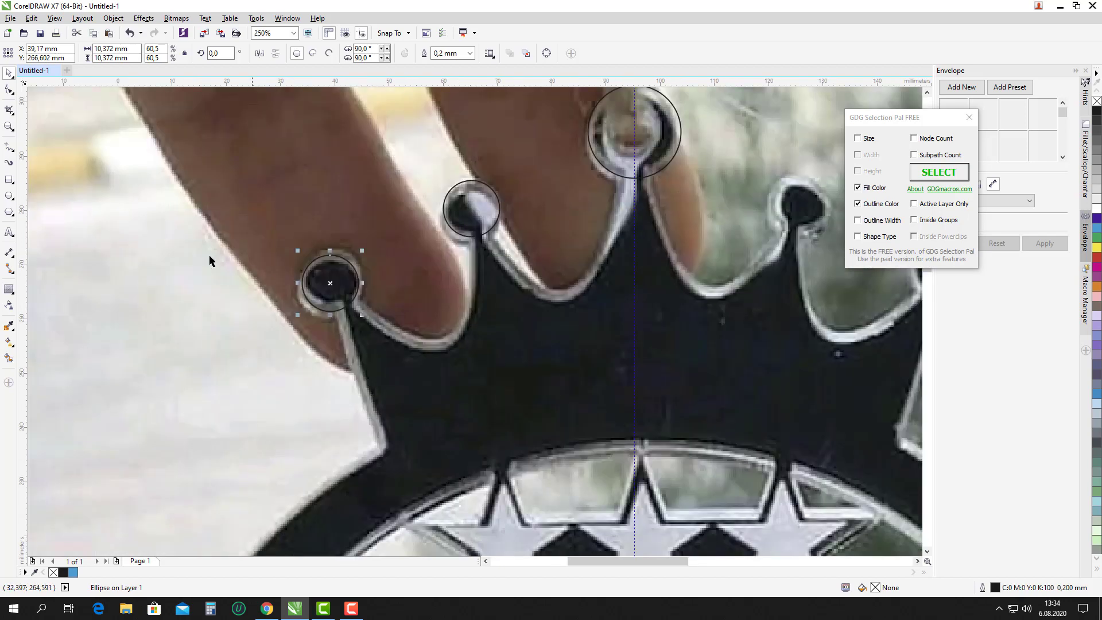
pyautogui.click(9, 211)
pyautogui.click(9, 148)
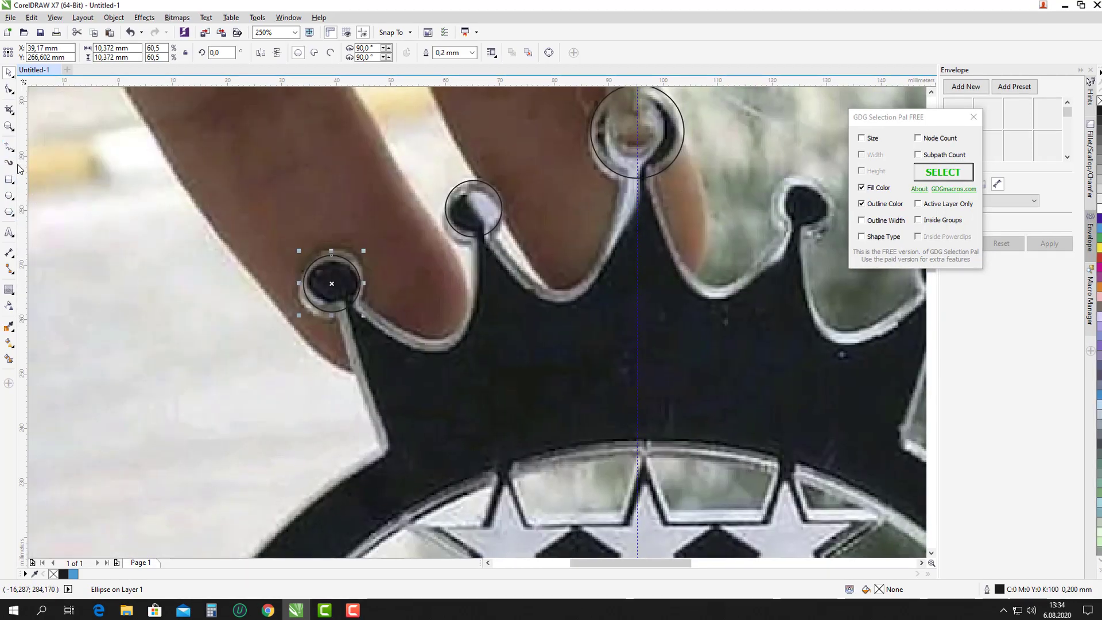
# Trace the crown's left edge with three-point curves from the base through the three ball circles.
pyautogui.click(10, 151)
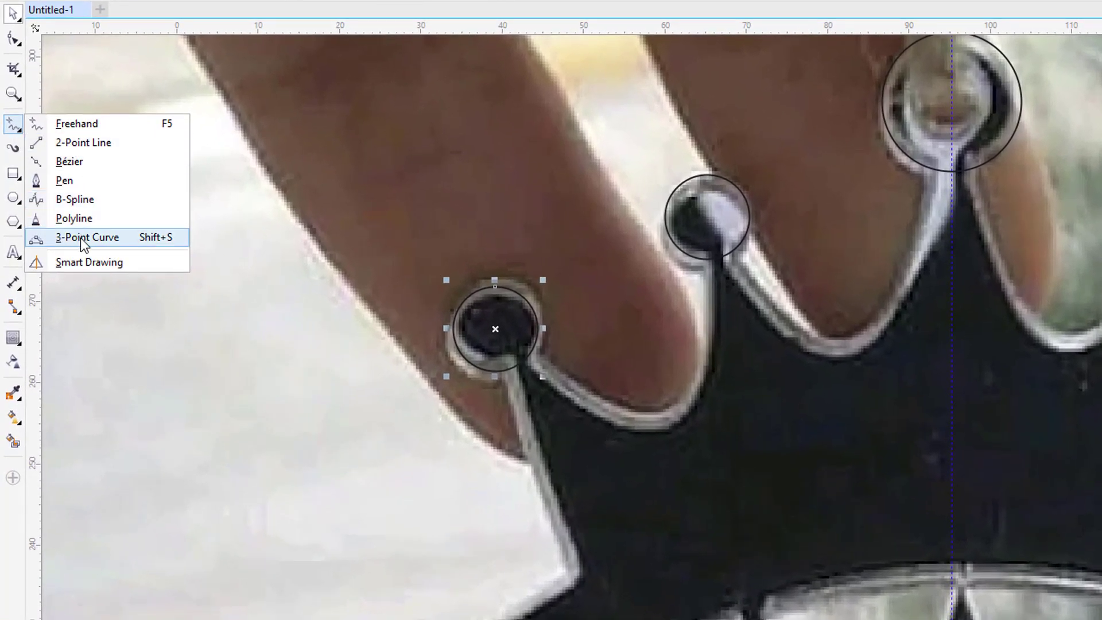
pyautogui.click(76, 231)
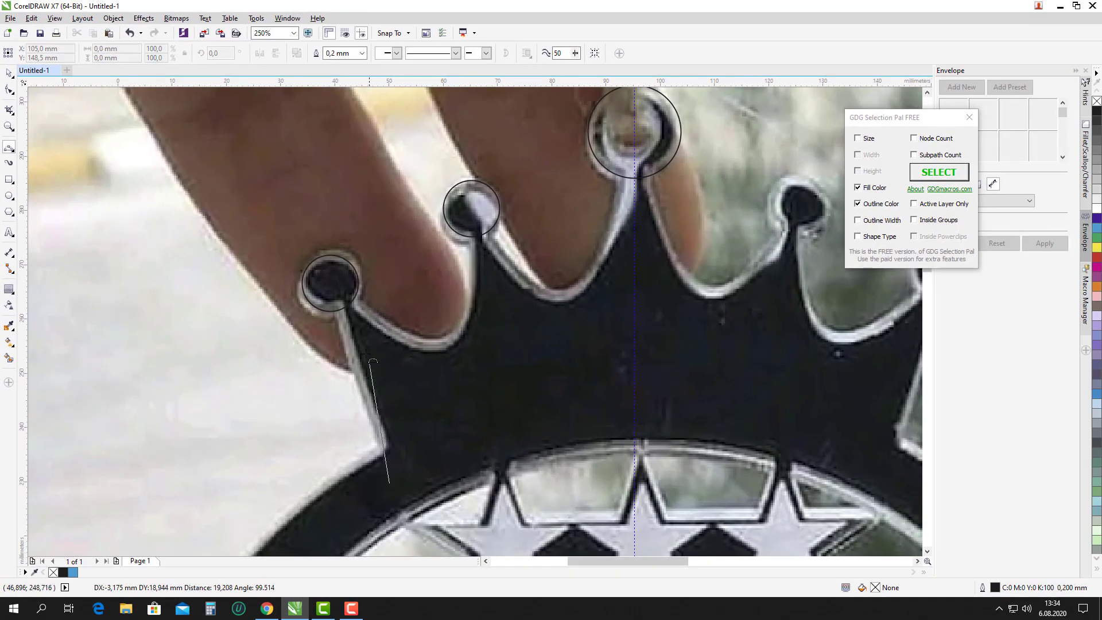
pyautogui.moveTo(390, 482); pyautogui.dragTo(331, 295)
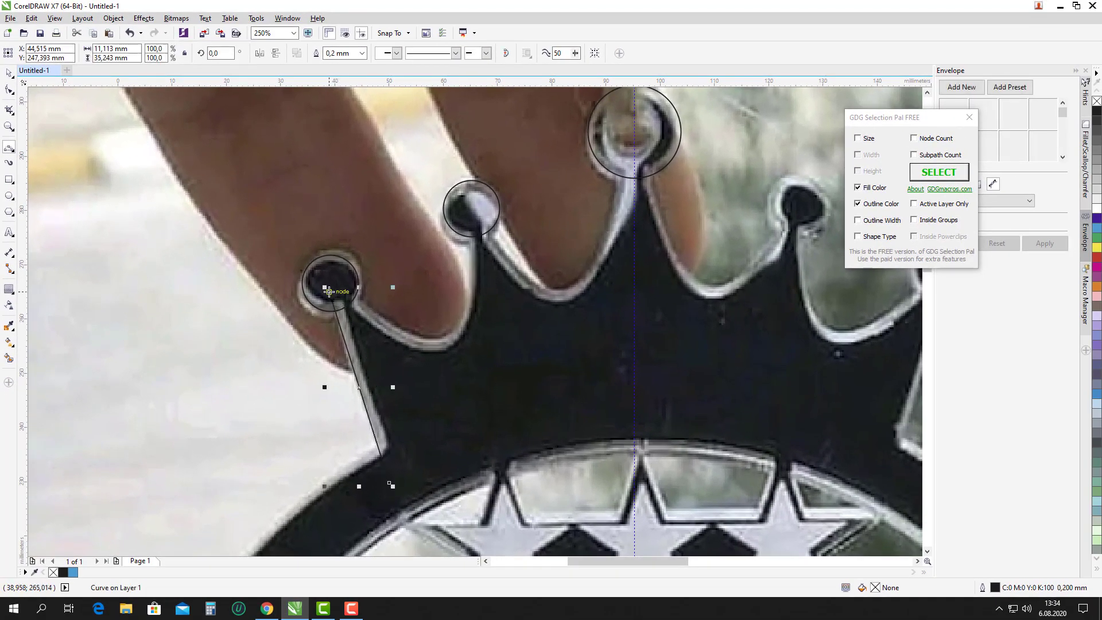
pyautogui.click(350, 289)
pyautogui.moveTo(360, 286); pyautogui.dragTo(476, 231)
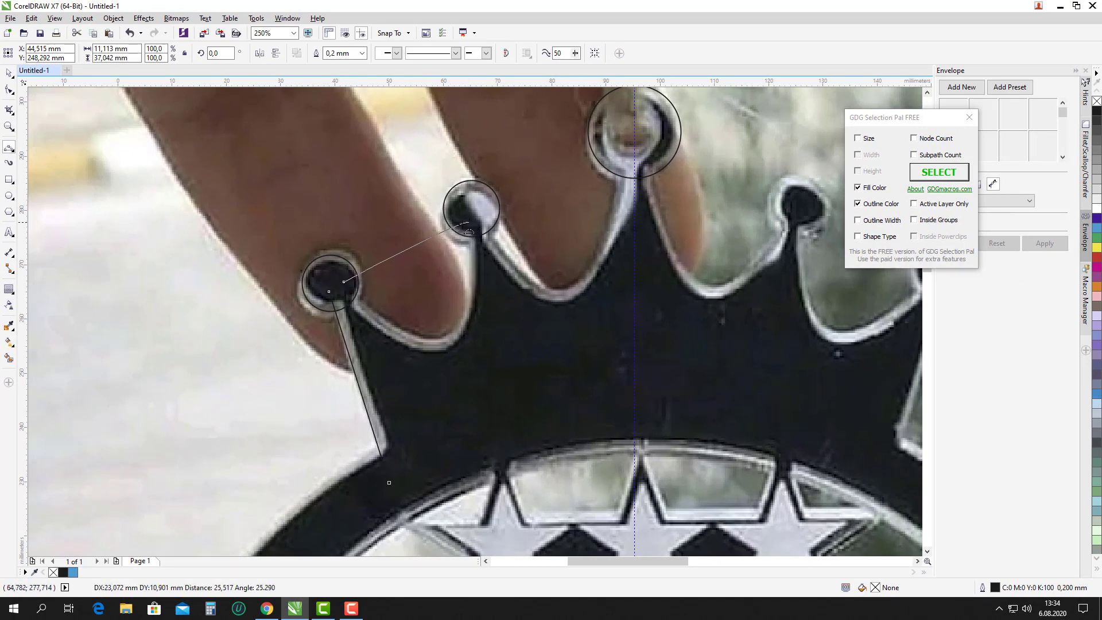
pyautogui.click(445, 341)
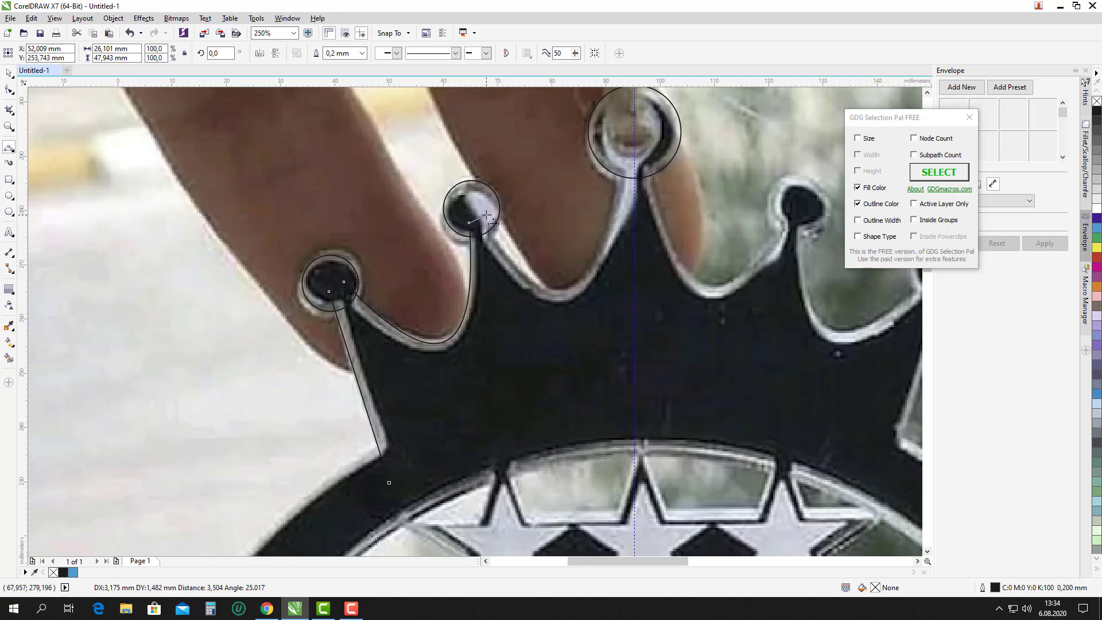
pyautogui.moveTo(486, 215); pyautogui.dragTo(636, 180)
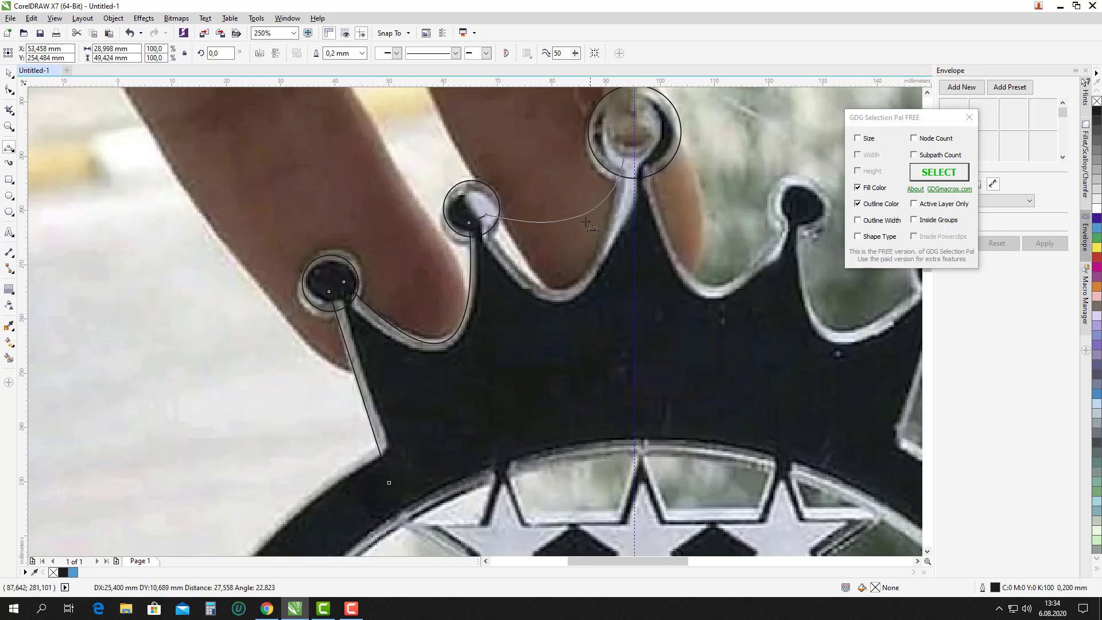
pyautogui.click(568, 295)
# Select the traced curves and circles and move the half-crown off the photo to the right.
pyautogui.scroll(-4, 474, 243)
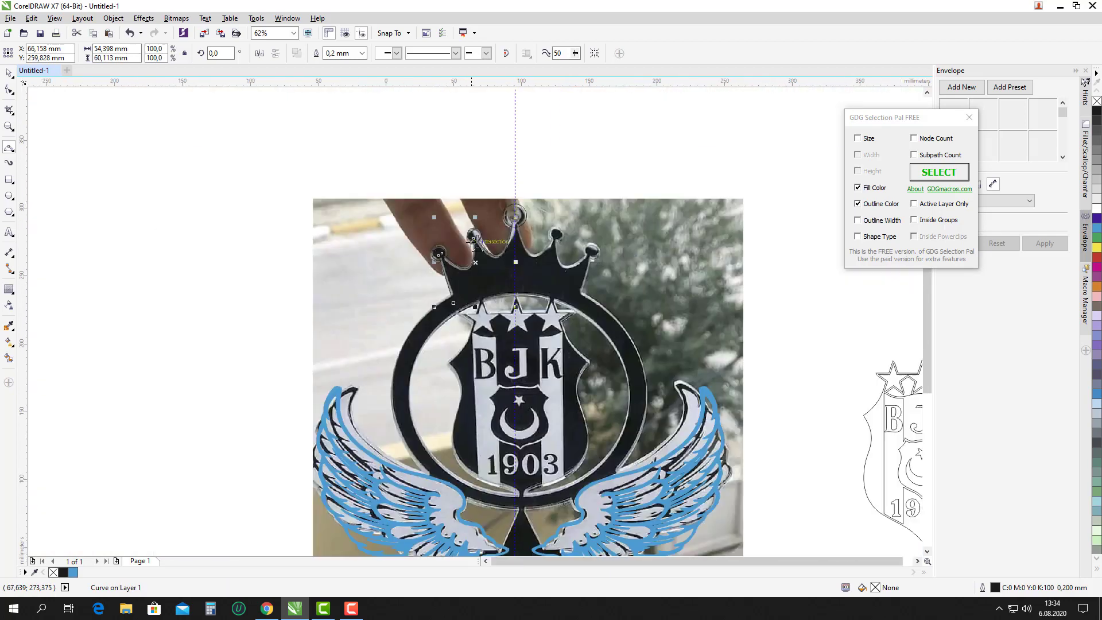
pyautogui.press('space')
pyautogui.moveTo(261, 167); pyautogui.dragTo(574, 344)
pyautogui.scroll(-2, 498, 295)
pyautogui.moveTo(602, 243); pyautogui.dragTo(680, 234)
pyautogui.scroll(2, 695, 224)
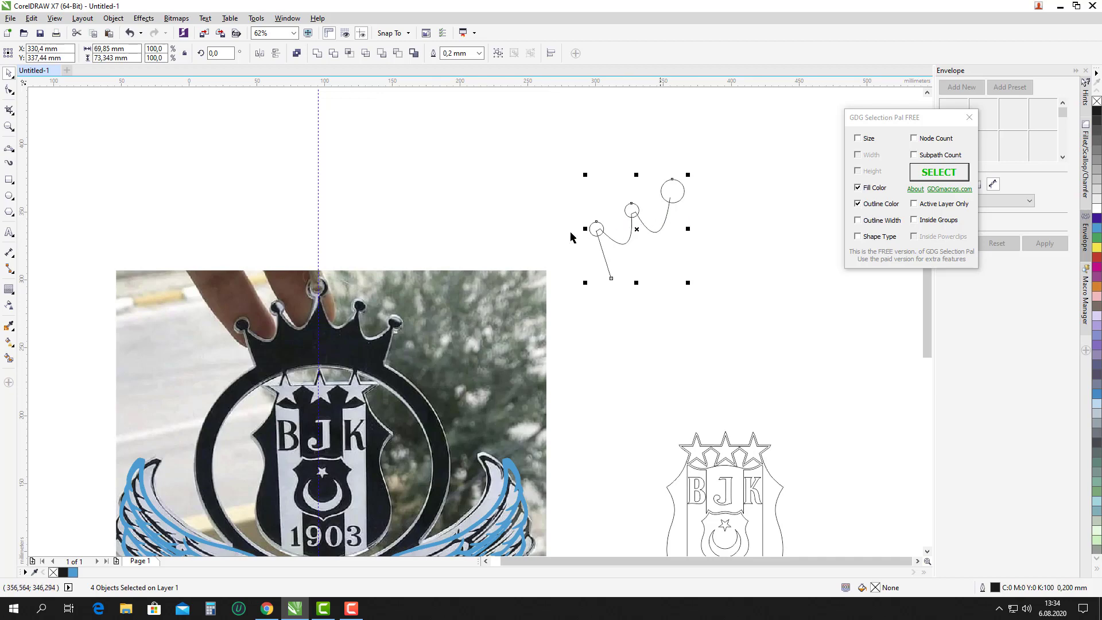
# Make a horizontally mirrored copy of the half crown with its top circle on the original's.
pyautogui.scroll(-2, 571, 237)
pyautogui.scroll(2, 488, 242)
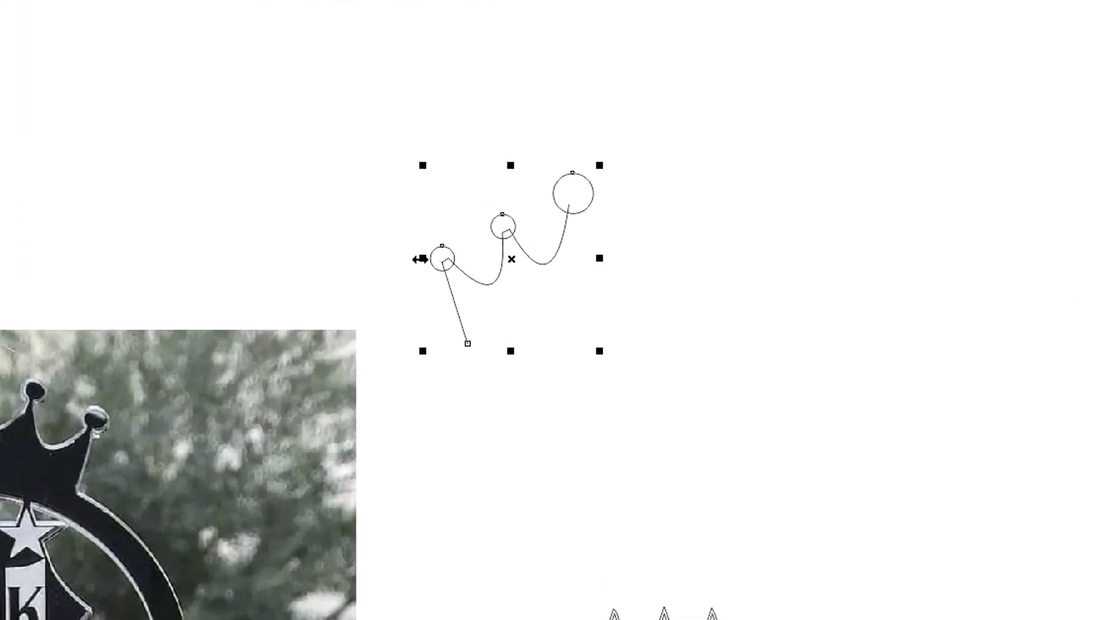
pyautogui.scroll(-2, 409, 273)
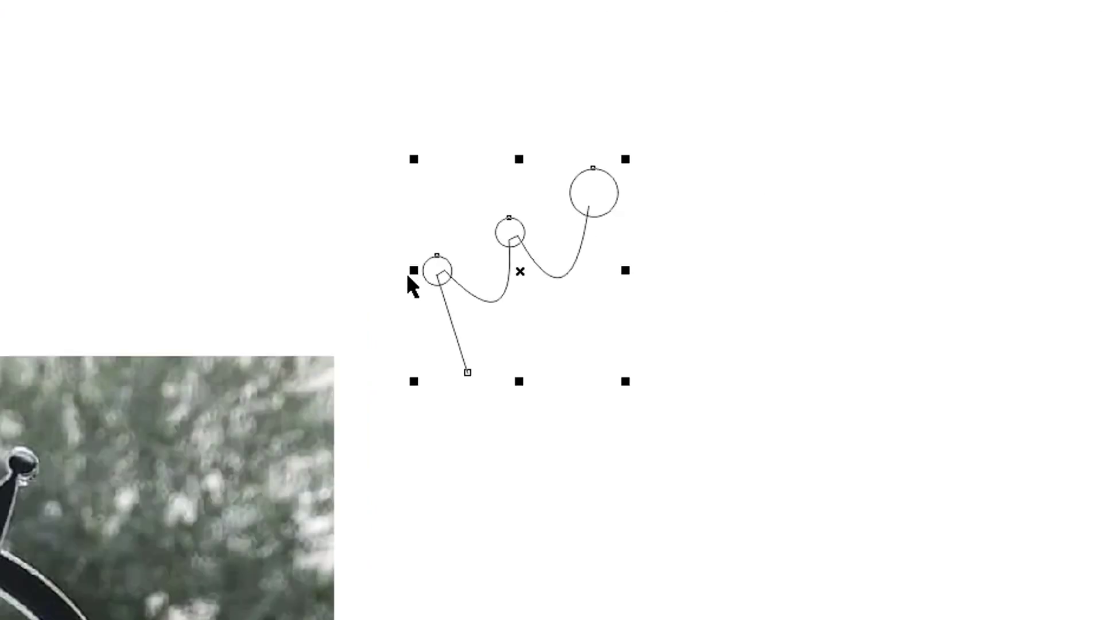
pyautogui.scroll(2, 417, 271)
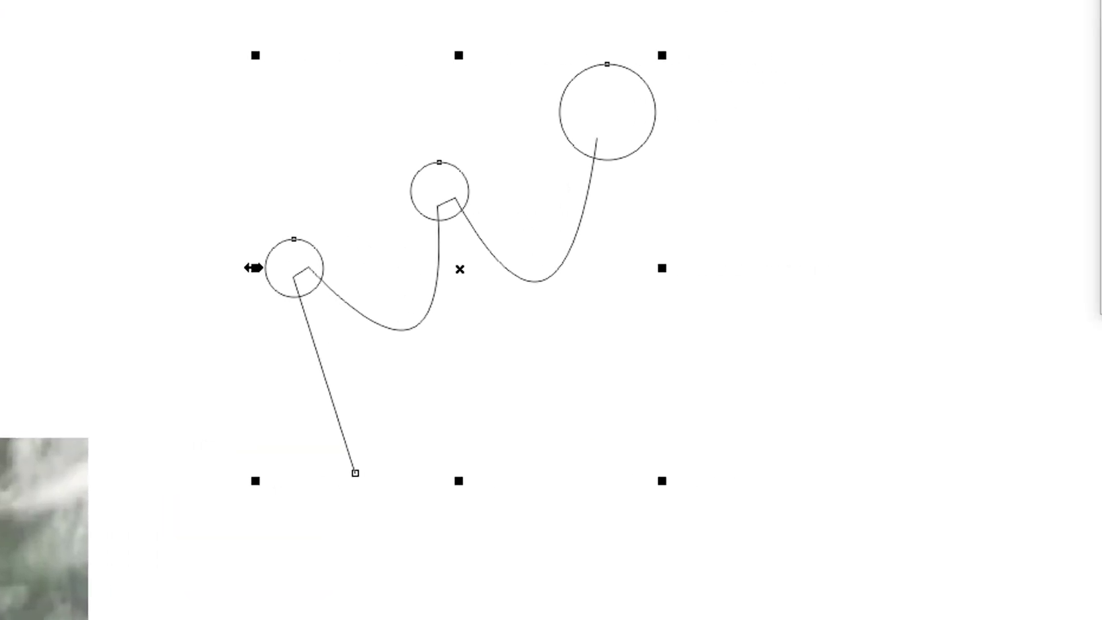
pyautogui.moveTo(415, 272); pyautogui.dragTo(885, 276)
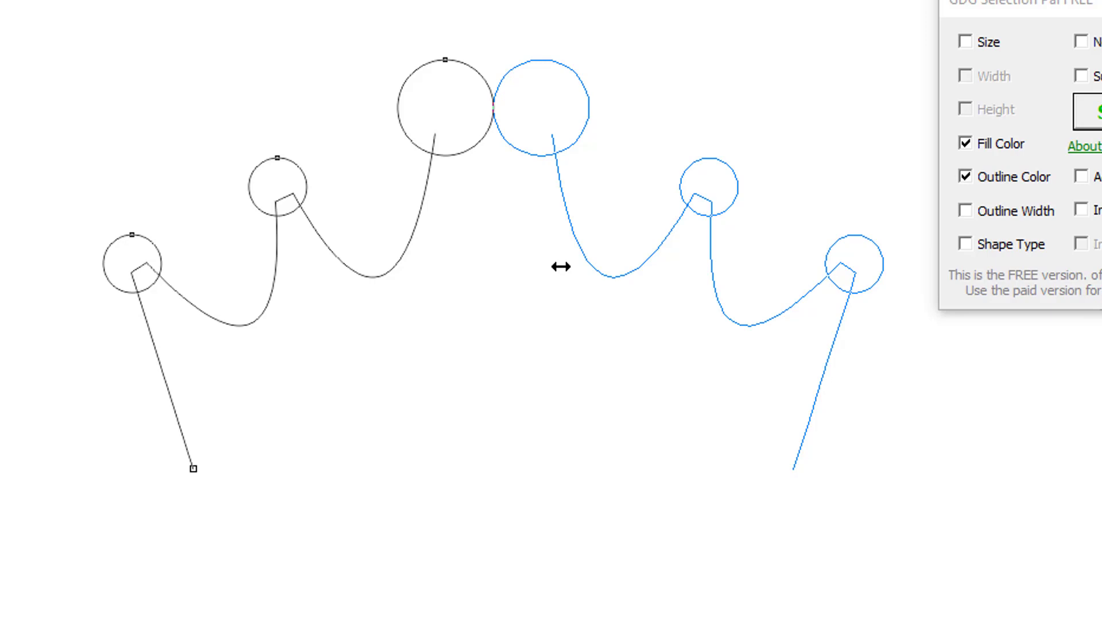
pyautogui.moveTo(560, 266); pyautogui.dragTo(560, 264)
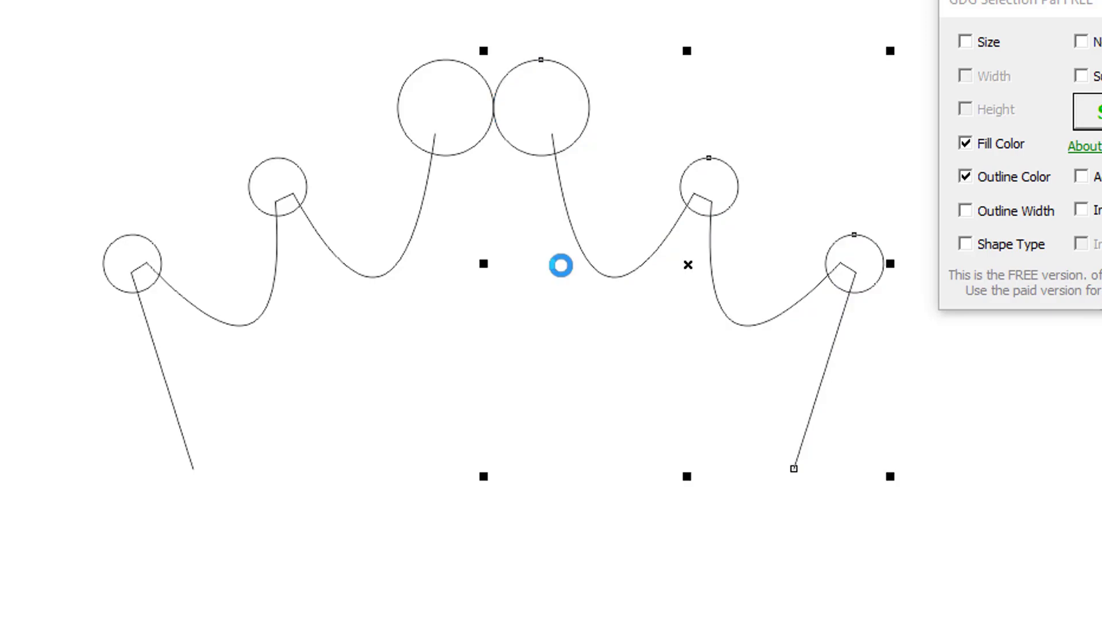
pyautogui.moveTo(542, 108); pyautogui.dragTo(445, 107)
# Select the crown curve on its own, leaving the circles unselected.
pyautogui.click(517, 92)
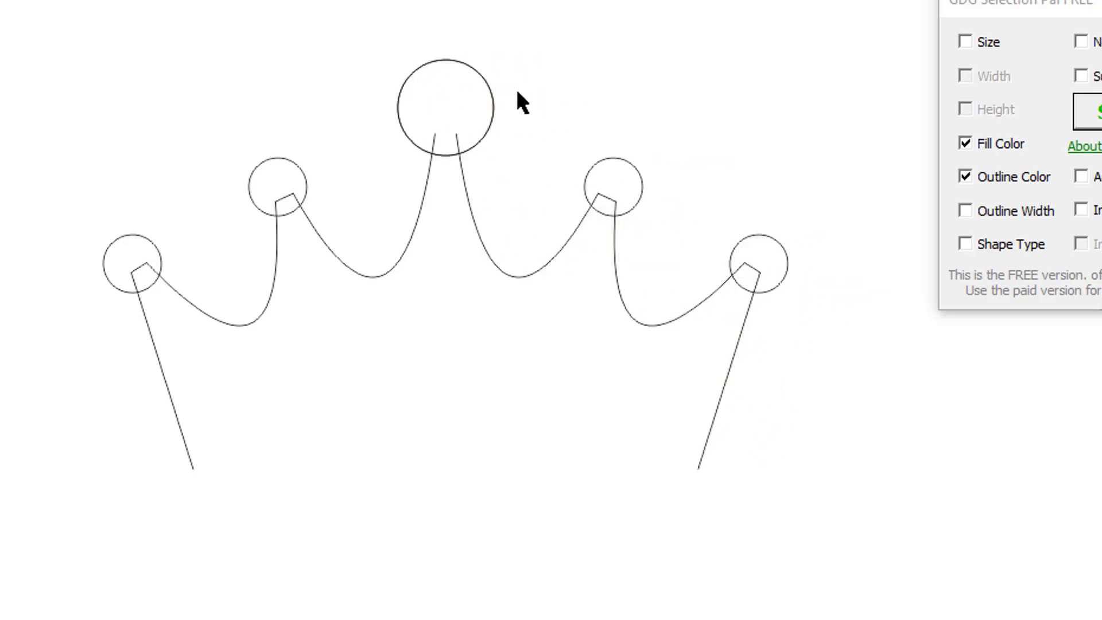
pyautogui.click(487, 90)
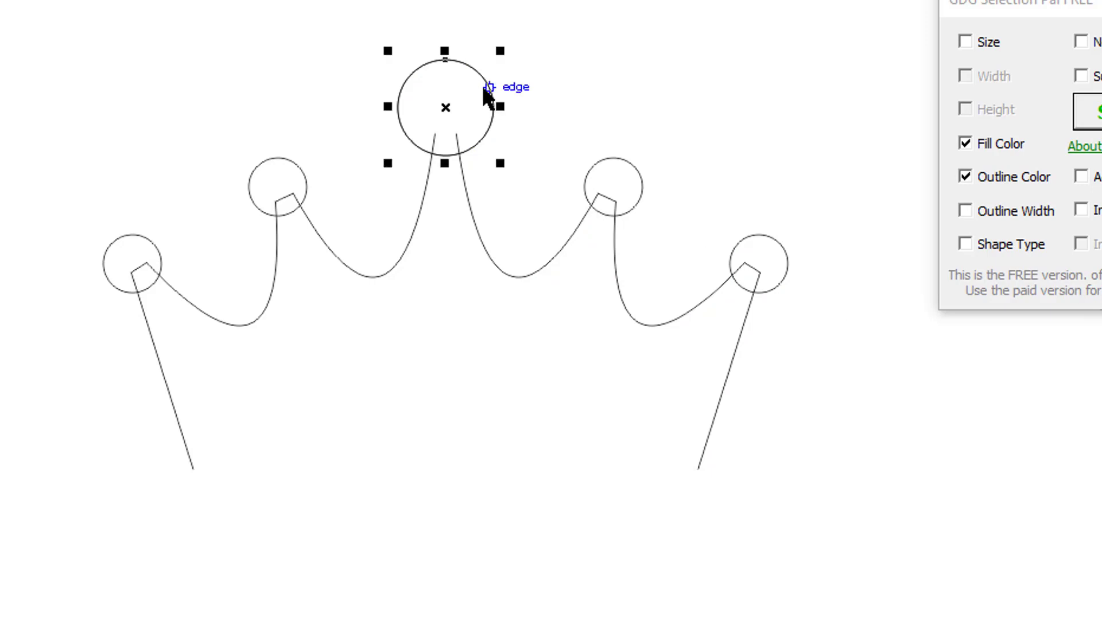
pyautogui.click(365, 144)
pyautogui.click(423, 194)
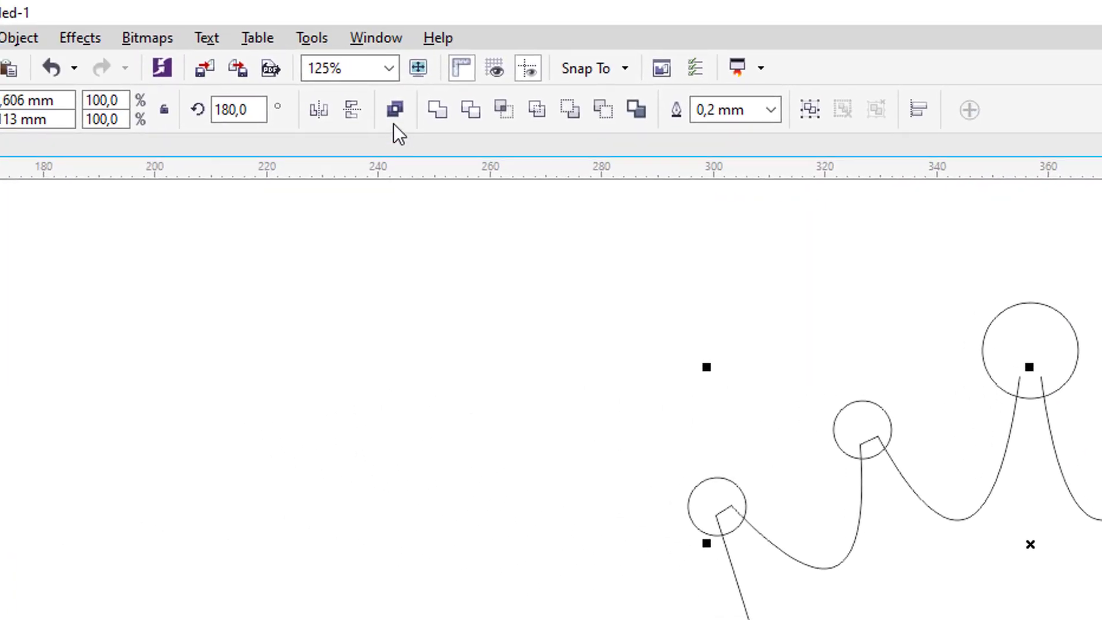
# Combine the crown halves and join the top and bottom end nodes with straight segments.
pyautogui.click(393, 111)
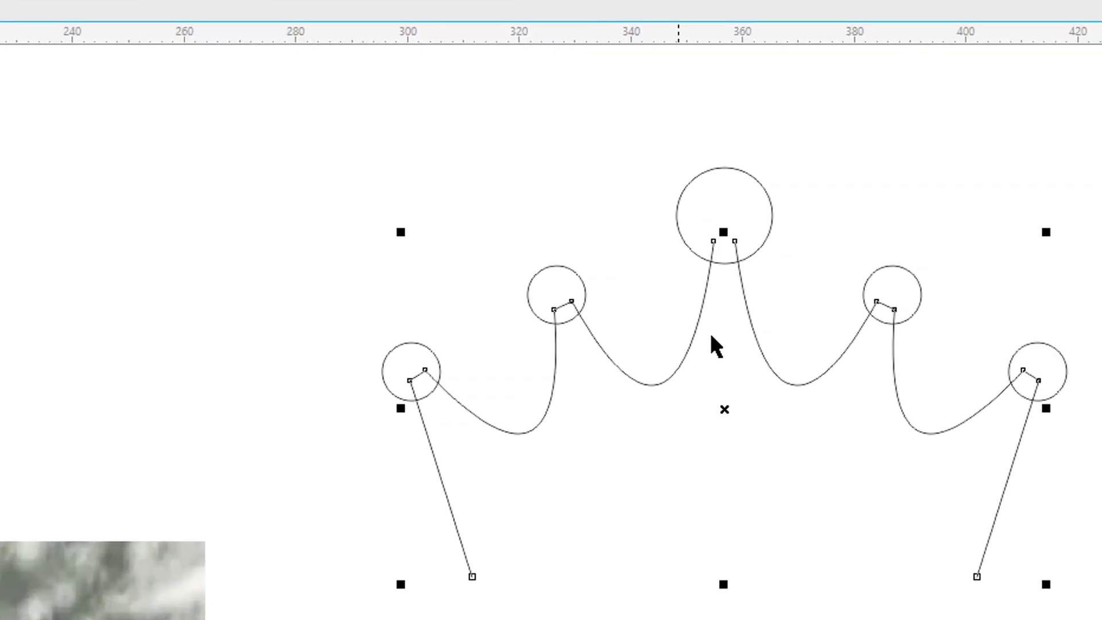
pyautogui.press('F10')
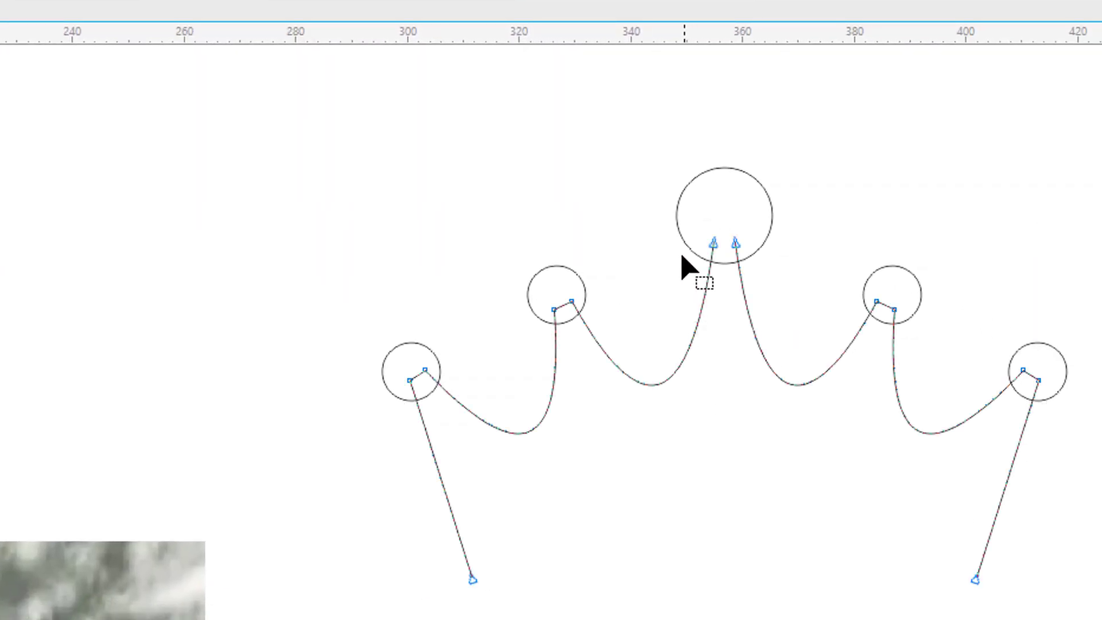
pyautogui.moveTo(640, 209); pyautogui.dragTo(787, 275)
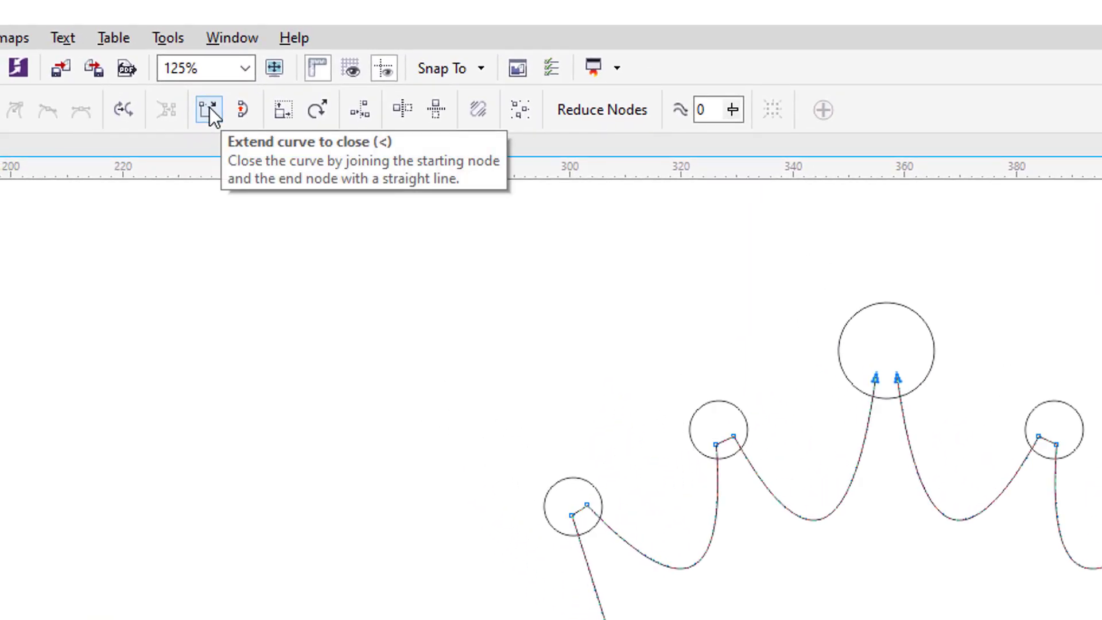
pyautogui.click(209, 108)
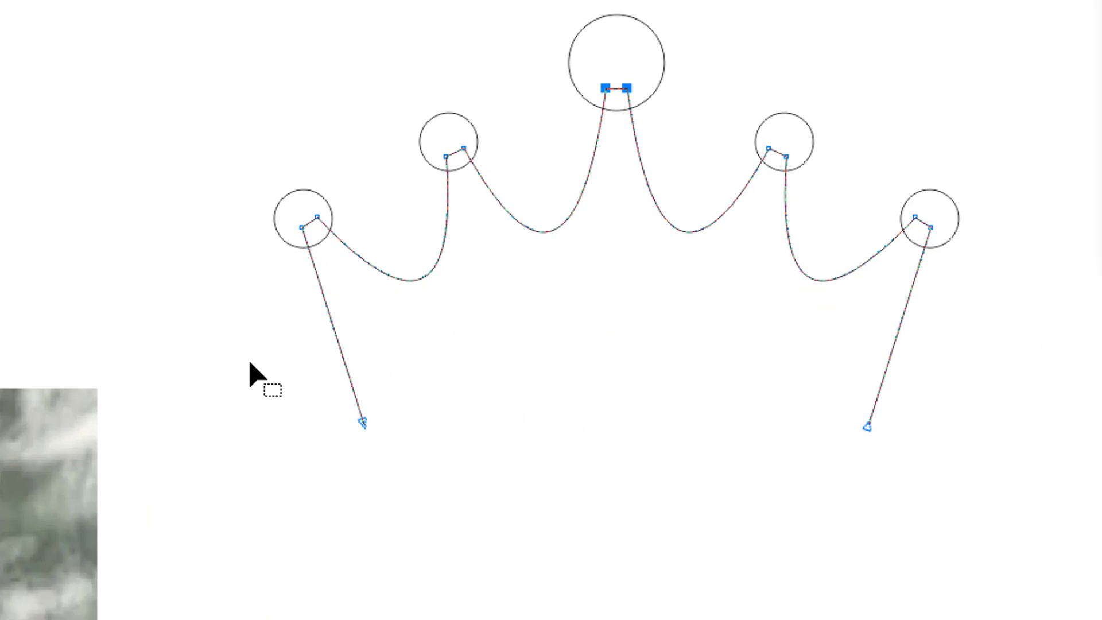
pyautogui.moveTo(250, 363); pyautogui.dragTo(922, 522)
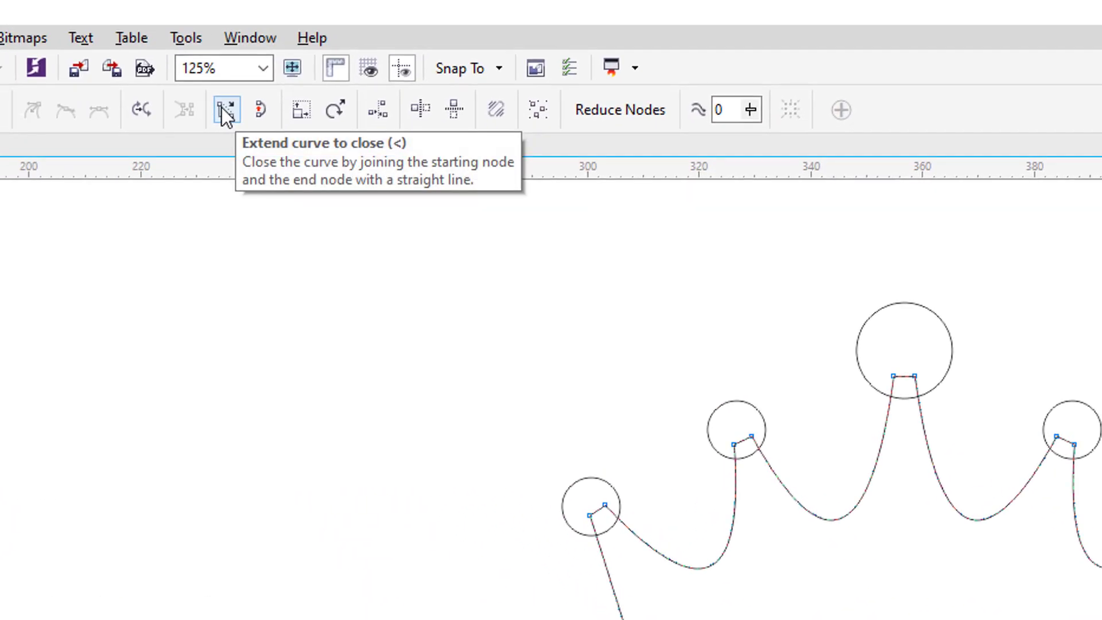
pyautogui.click(224, 110)
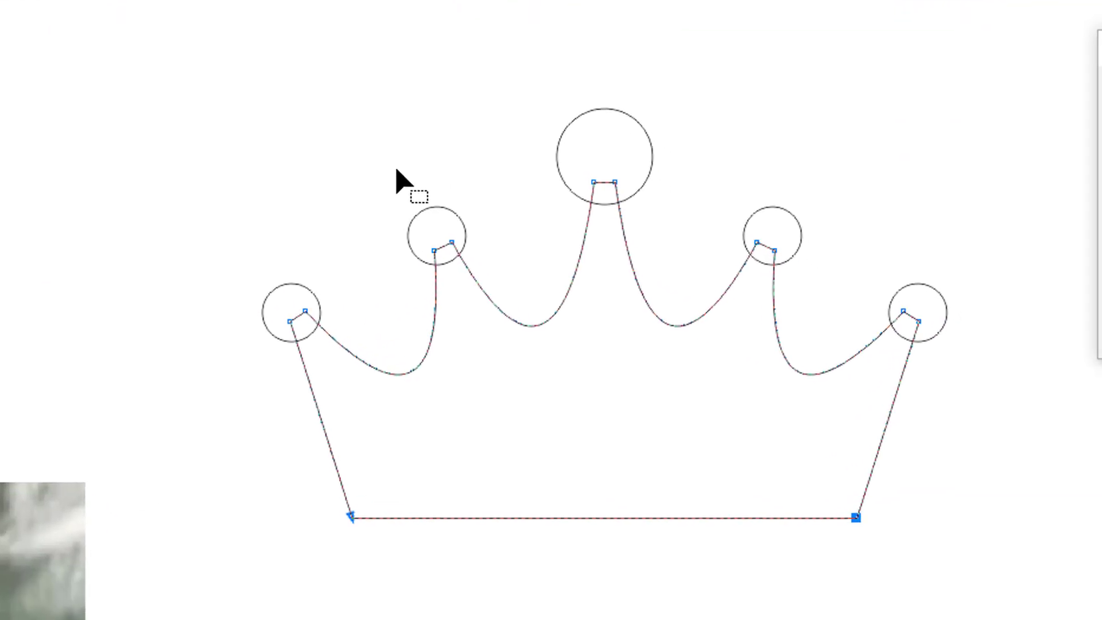
# Weld the crown curve and its five circles into one outline.
pyautogui.press('space')
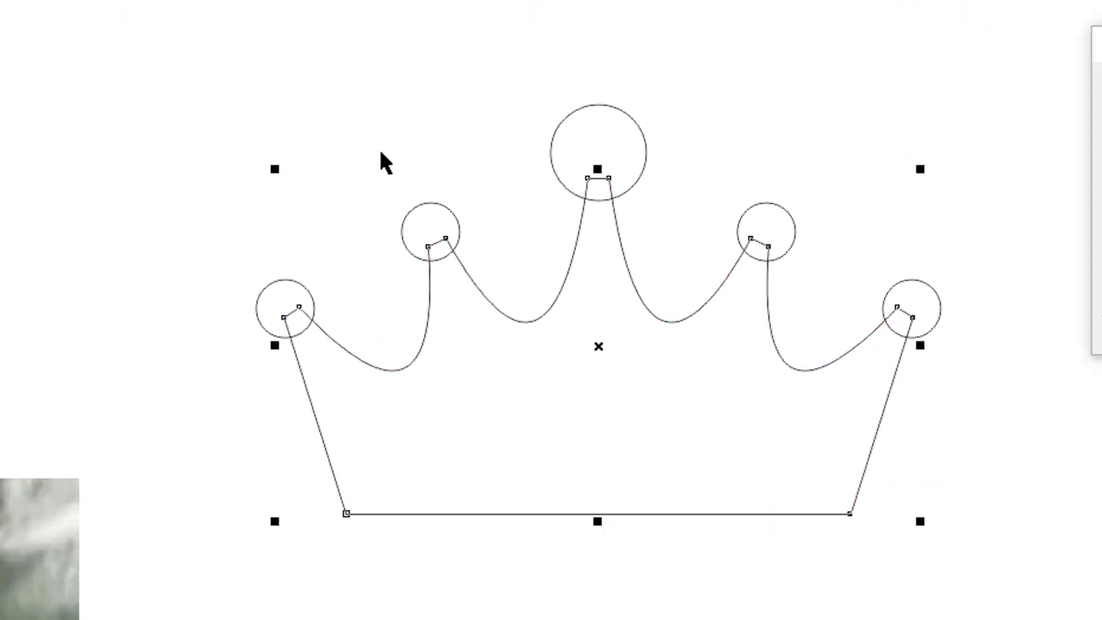
pyautogui.moveTo(148, 66); pyautogui.dragTo(1027, 551)
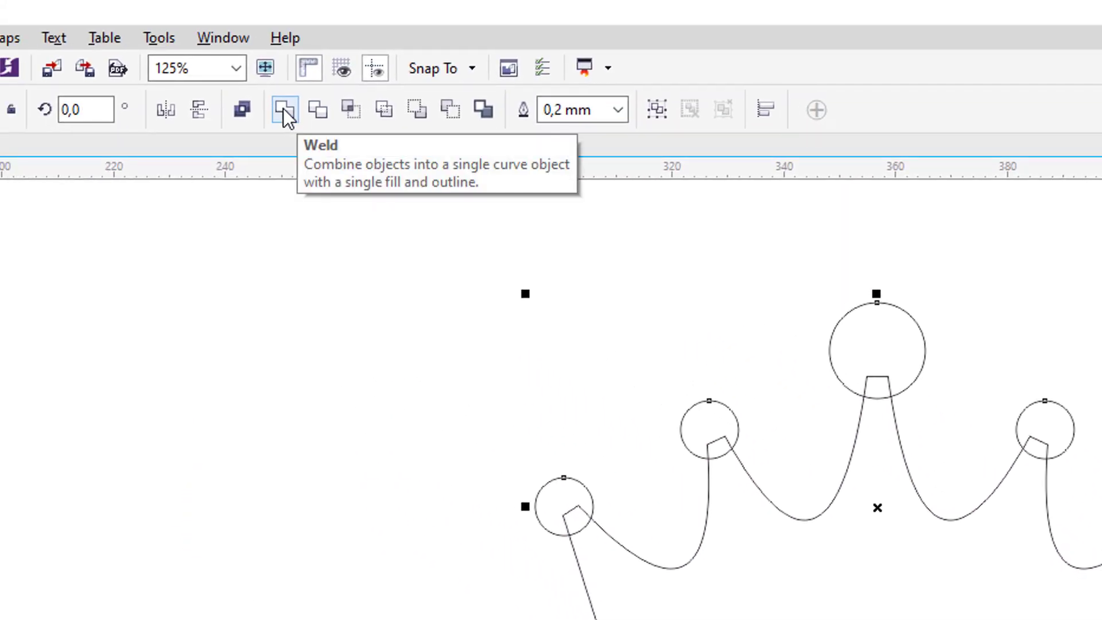
pyautogui.click(283, 108)
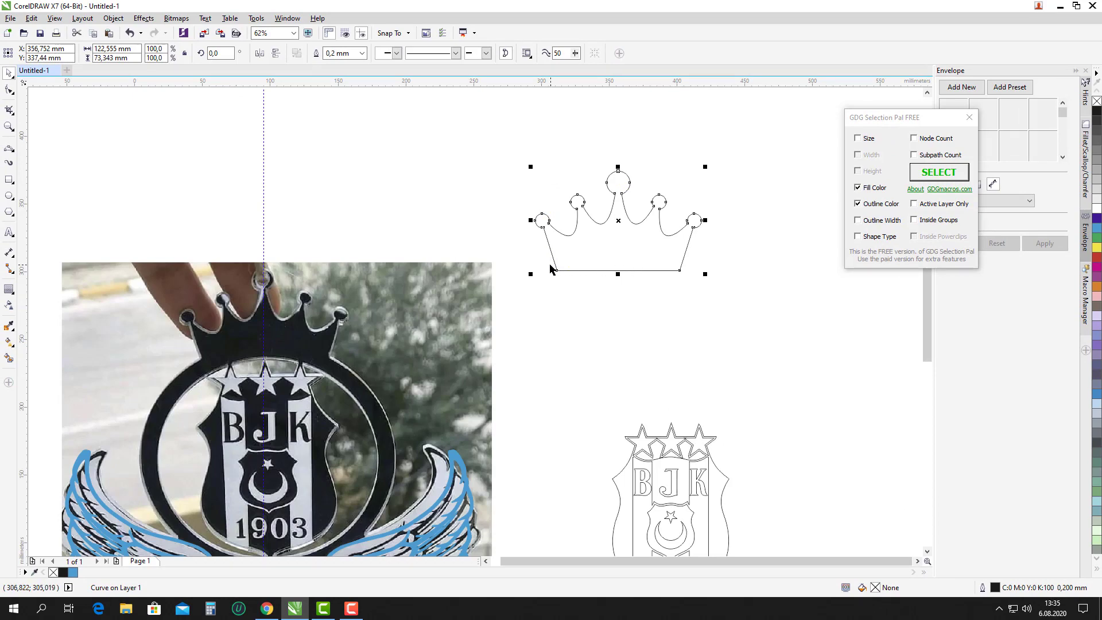
pyautogui.scroll(-2, 550, 267)
pyautogui.scroll(2, 560, 399)
# Select the BJK crest outline to check it, then clear the selection.
pyautogui.moveTo(810, 484); pyautogui.dragTo(547, 248)
pyautogui.click(516, 234)
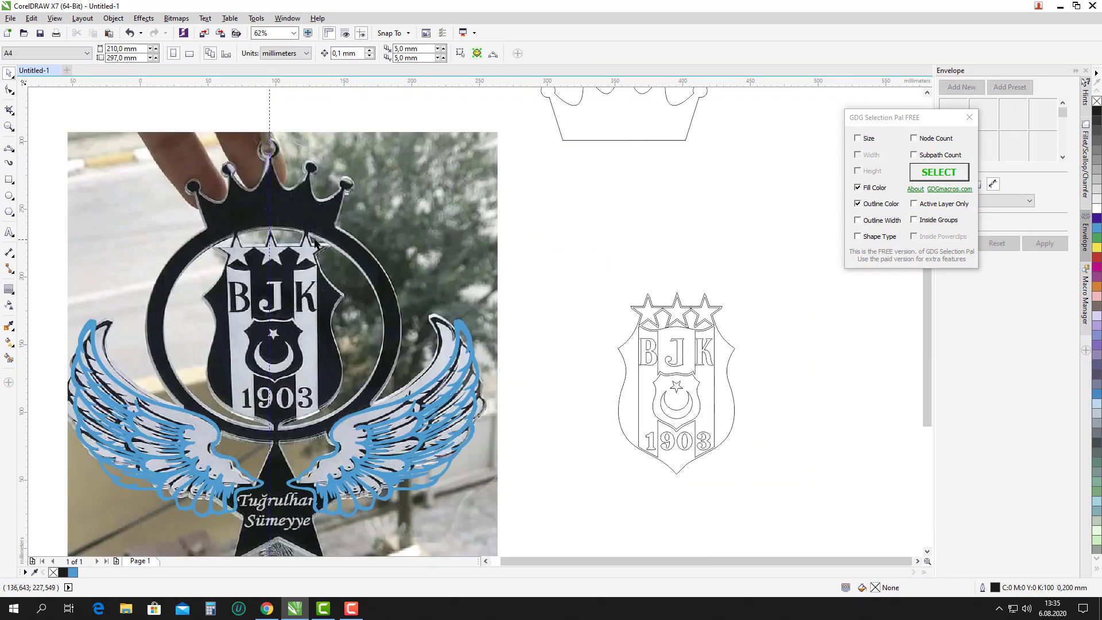
pyautogui.scroll(-2, 539, 219)
pyautogui.scroll(2, 427, 305)
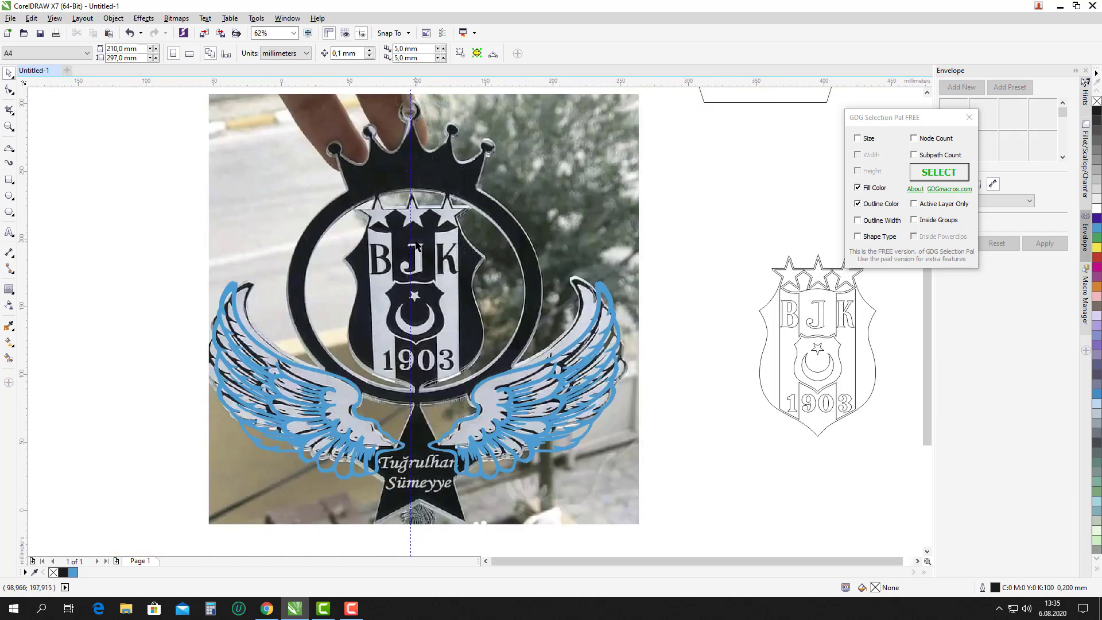
pyautogui.scroll(-2, 399, 310)
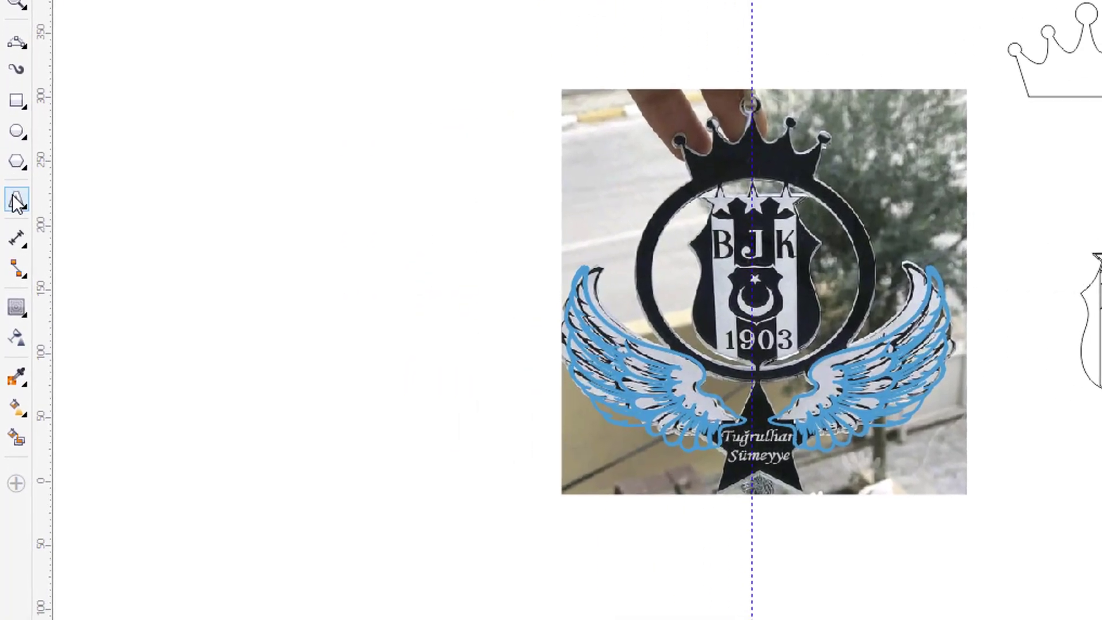
# Draw a five-pointed star about 97.8 × 93 mm over the photo's central star.
pyautogui.click(14, 196)
pyautogui.click(39, 205)
pyautogui.scroll(2, 583, 398)
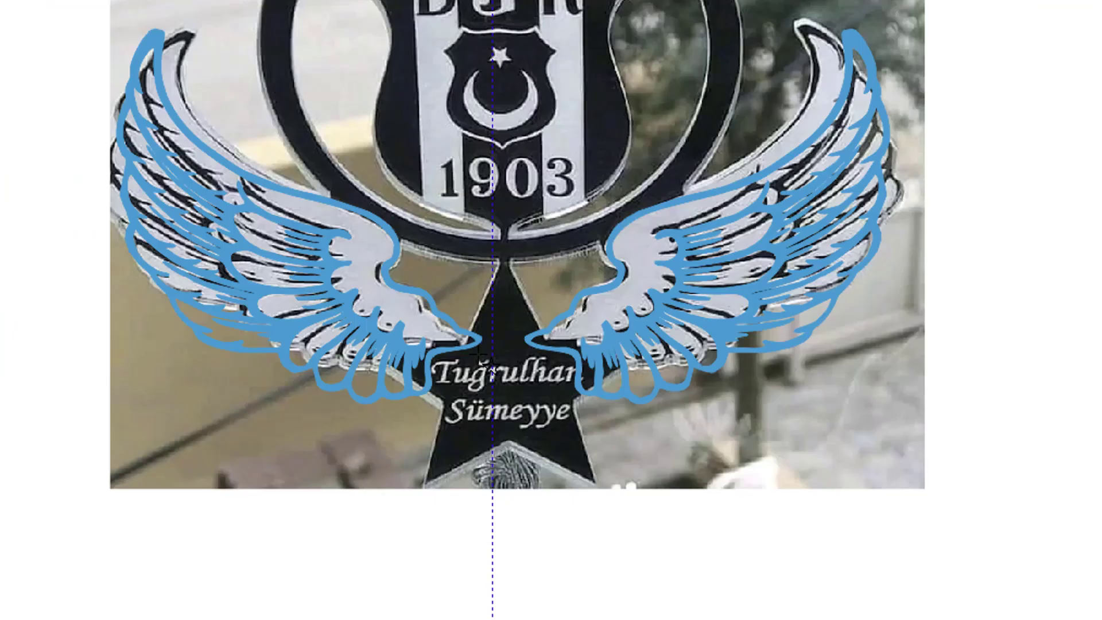
pyautogui.scroll(2, 465, 272)
pyautogui.moveTo(497, 308)
pyautogui.mouseDown()
pyautogui.moveTo(620, 517)
pyautogui.moveTo(717, 597)
pyautogui.moveTo(911, 619)
pyautogui.moveTo(923, 492)
pyautogui.moveTo(905, 458)
pyautogui.moveTo(955, 480)
pyautogui.moveTo(937, 470)
pyautogui.mouseUp()
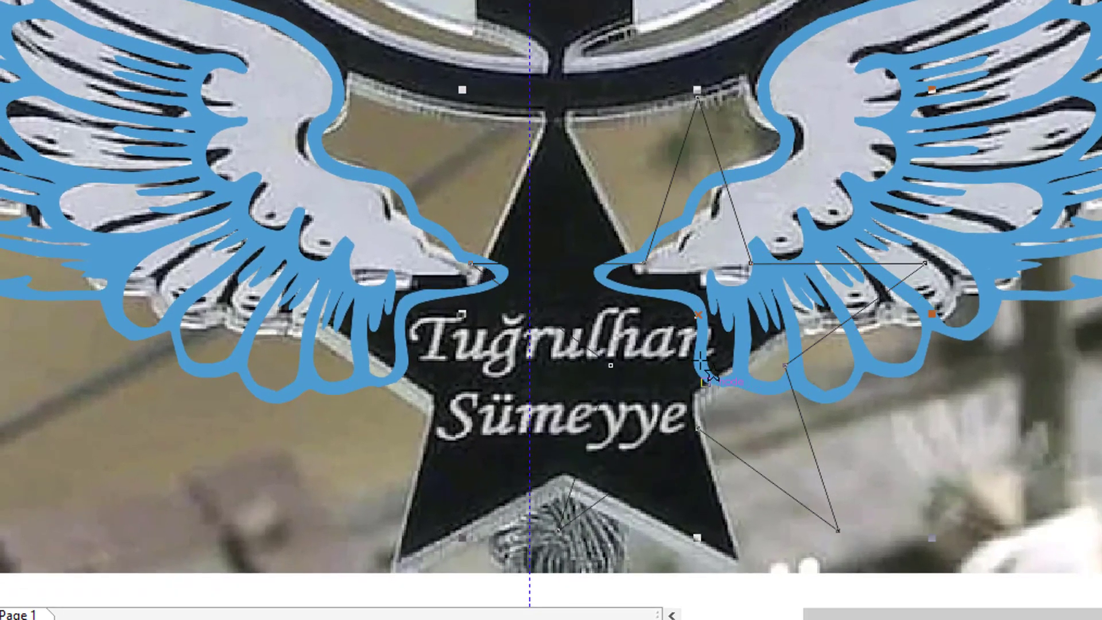
pyautogui.moveTo(701, 319); pyautogui.dragTo(558, 315)
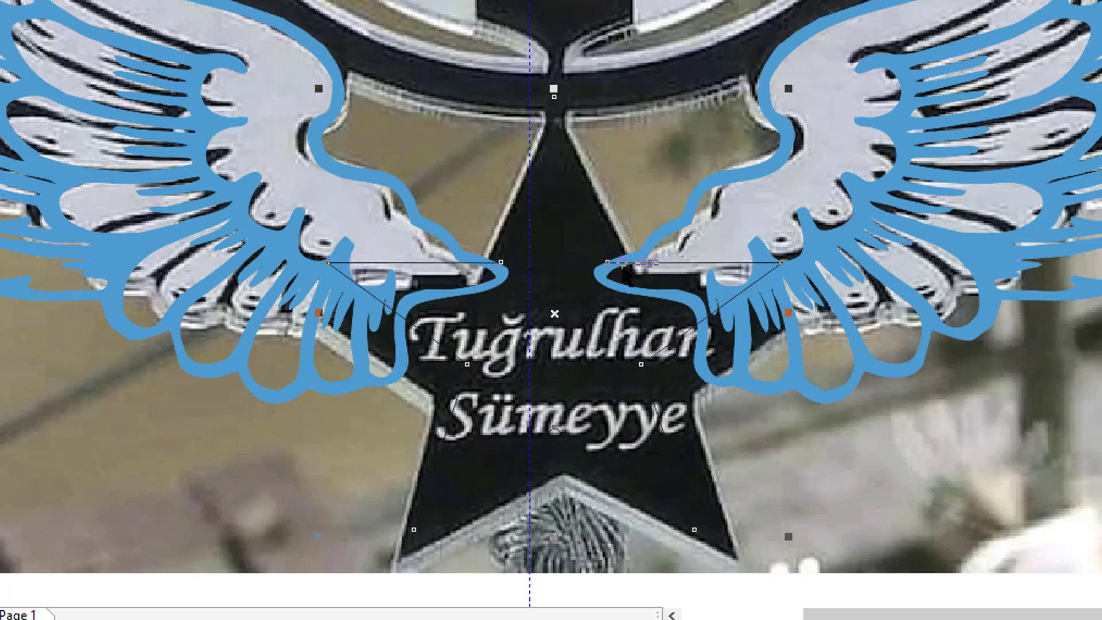
pyautogui.scroll(-2, 507, 228)
pyautogui.scroll(2, 605, 359)
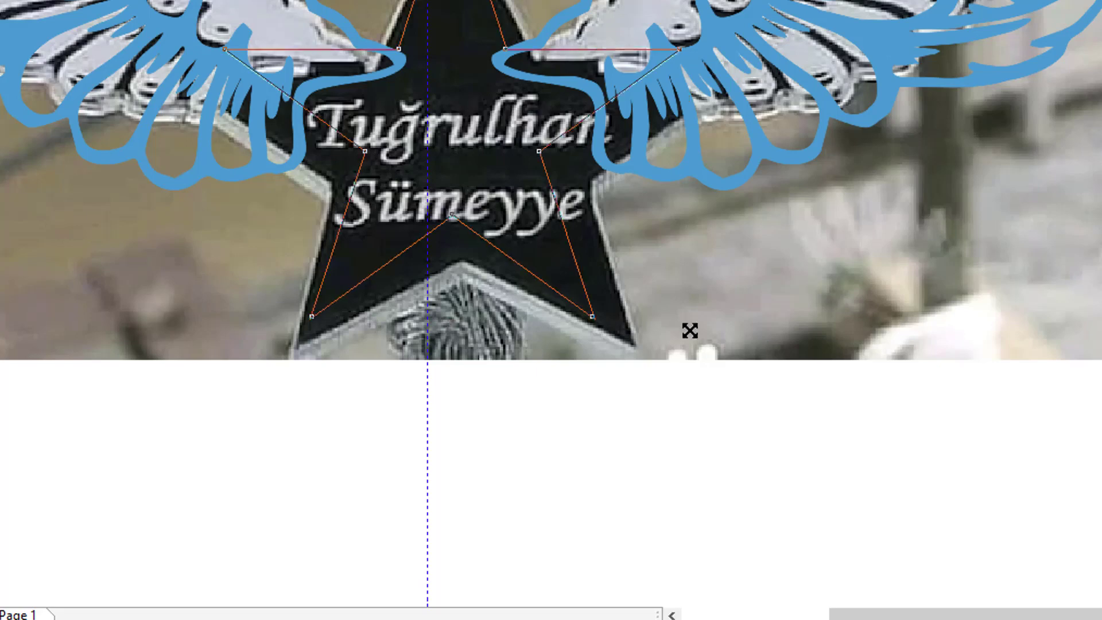
pyautogui.moveTo(690, 330); pyautogui.dragTo(709, 360)
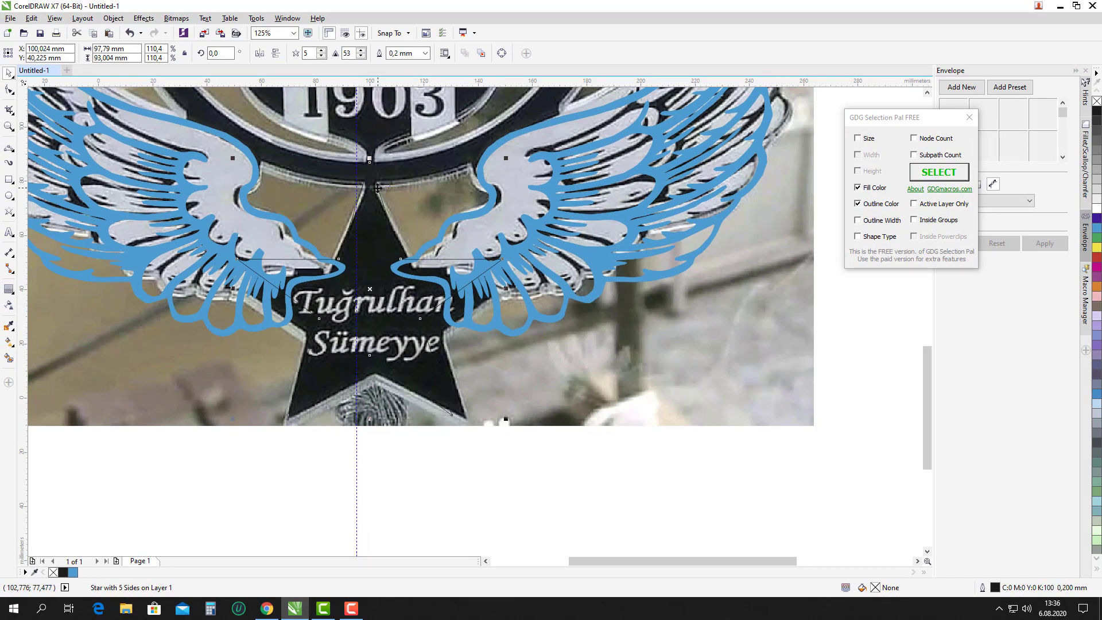
pyautogui.moveTo(378, 187); pyautogui.dragTo(378, 191)
# Combine the two wing outlines into one curve with Ctrl+L and check it alongside the star.
pyautogui.scroll(-2, 412, 263)
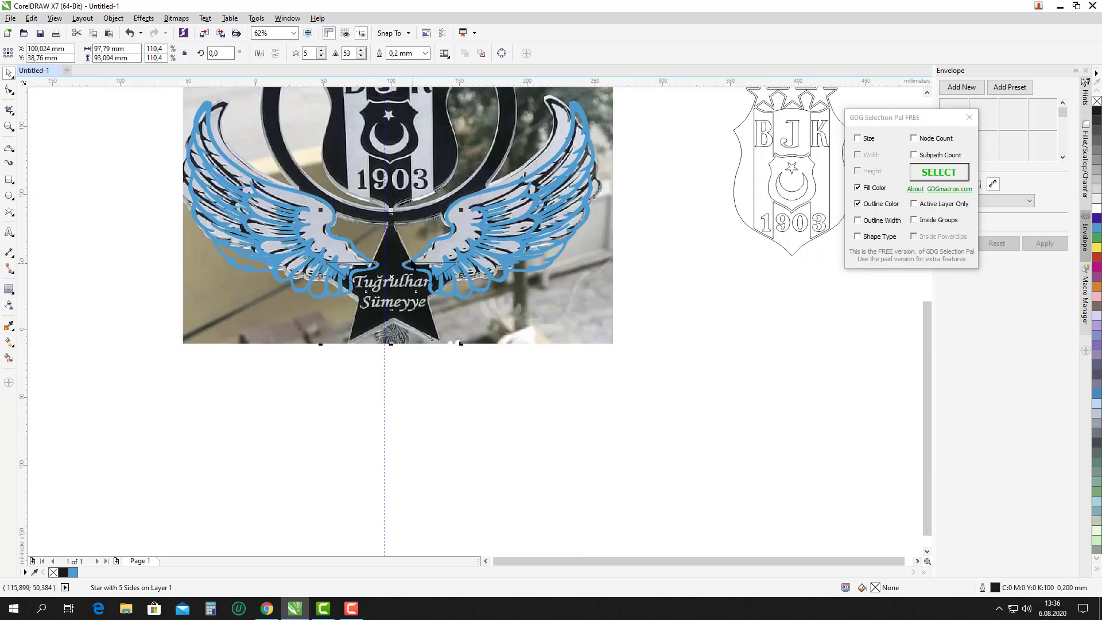
pyautogui.click(332, 213)
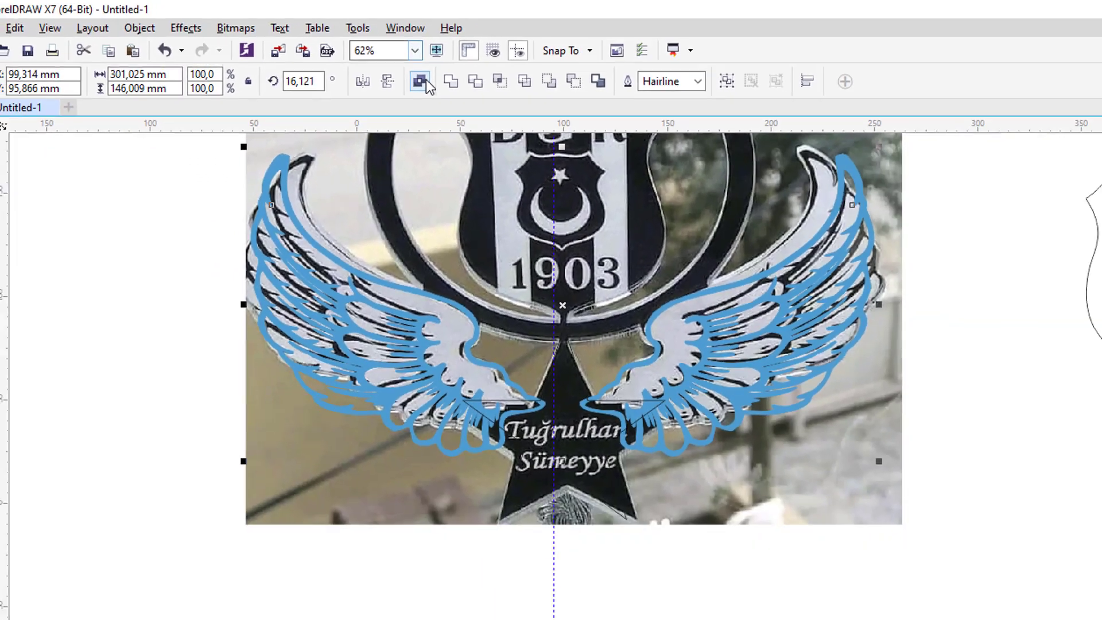
pyautogui.hotkey('ctrl', 'l')
pyautogui.click(376, 405)
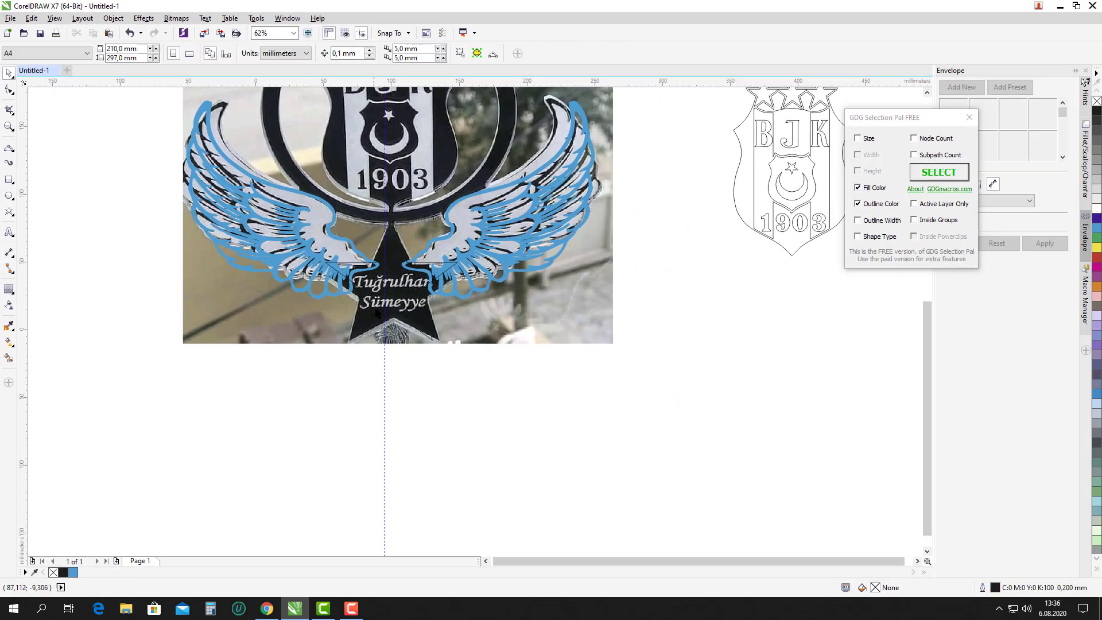
pyautogui.scroll(2, 373, 264)
pyautogui.click(368, 260)
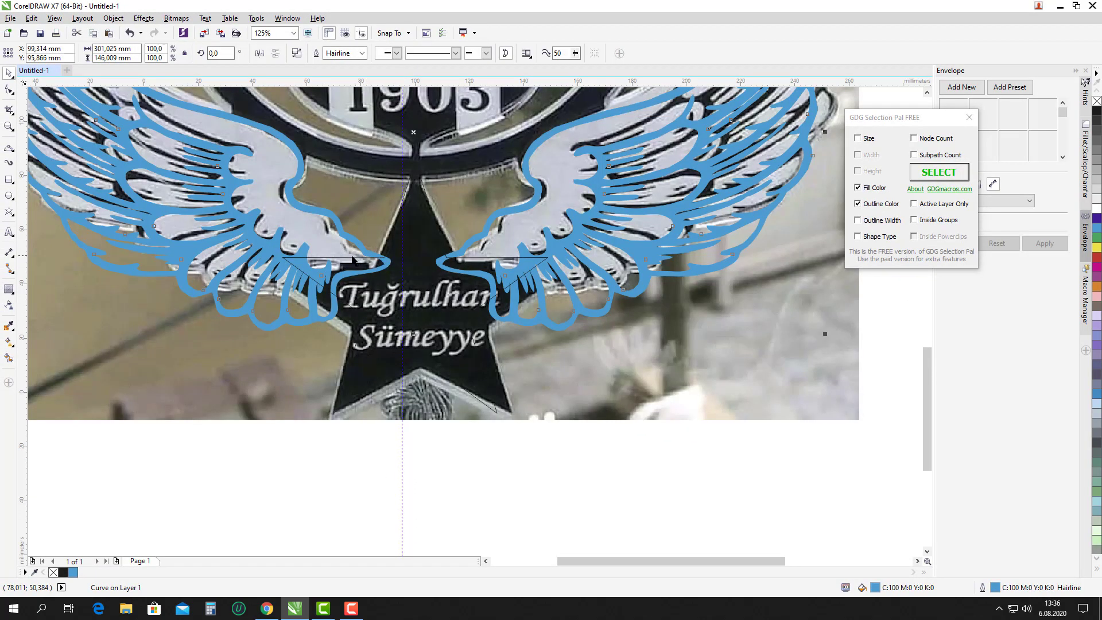
pyautogui.click(353, 261)
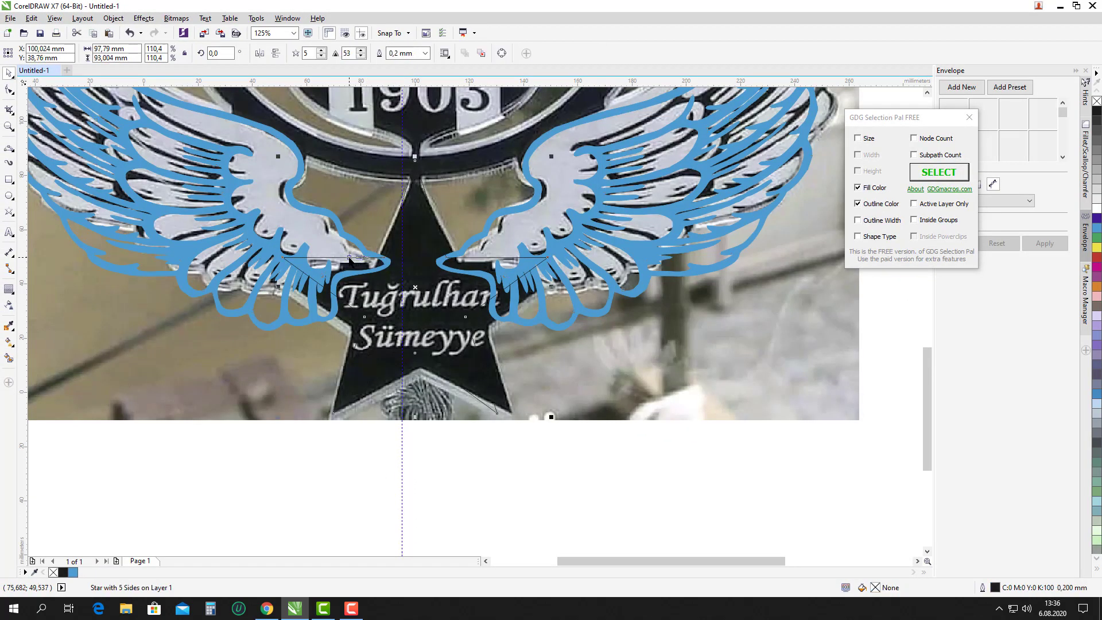
pyautogui.keyDown('shift'); pyautogui.click(517, 208); pyautogui.keyUp('shift')
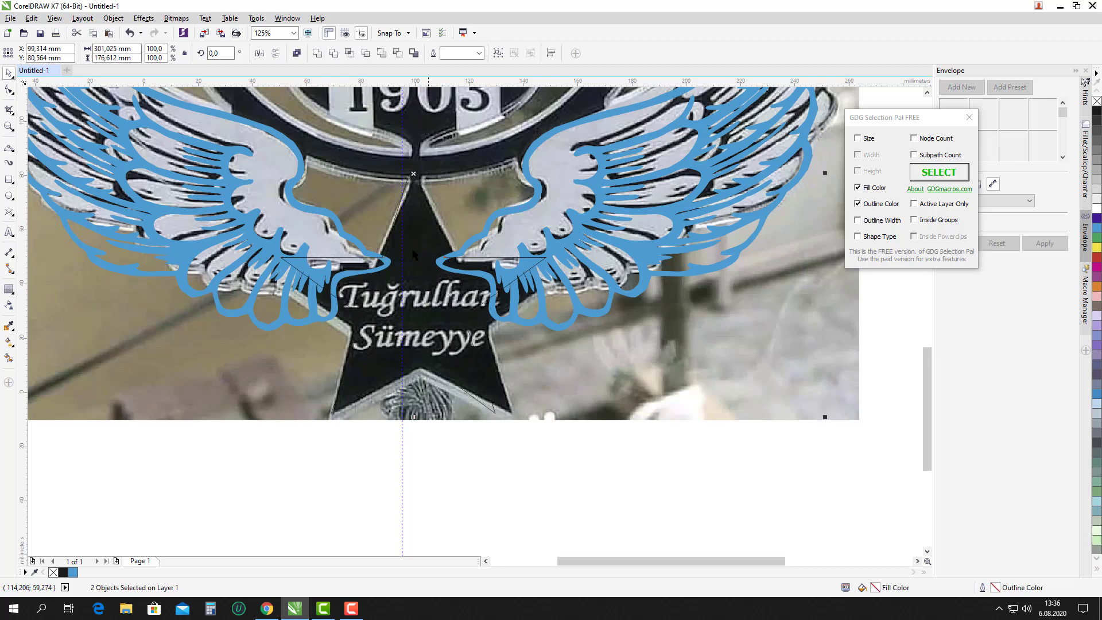
pyautogui.scroll(-4, 414, 252)
pyautogui.click(522, 305)
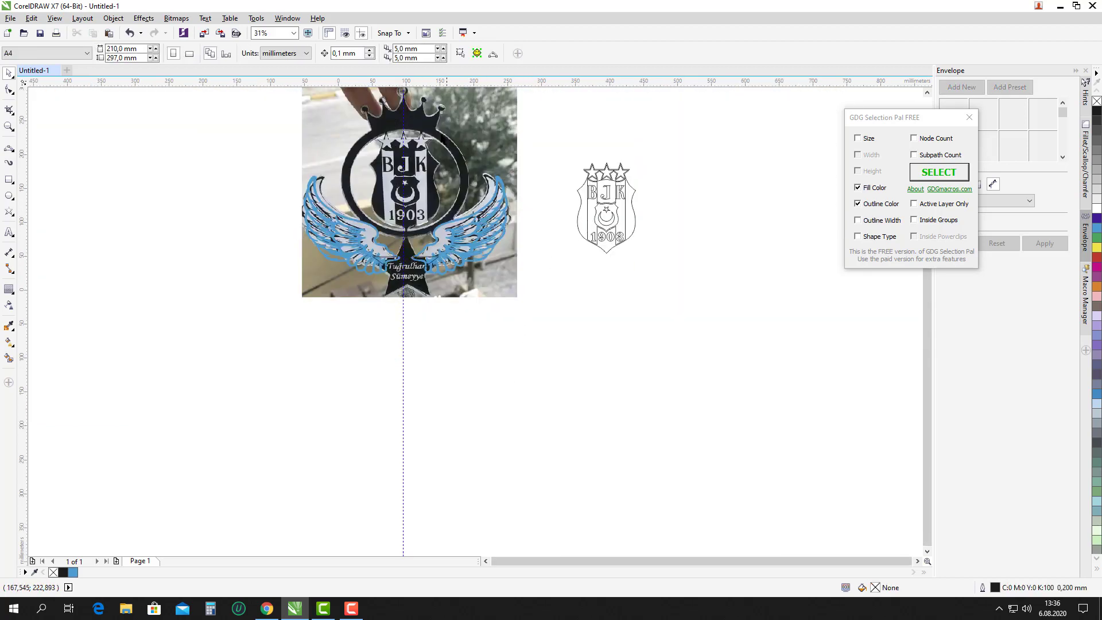
# Give every part of the BJK crest a blue outline and blue fill.
pyautogui.scroll(2, 439, 117)
pyautogui.scroll(-2, 632, 182)
pyautogui.moveTo(631, 172); pyautogui.dragTo(809, 338)
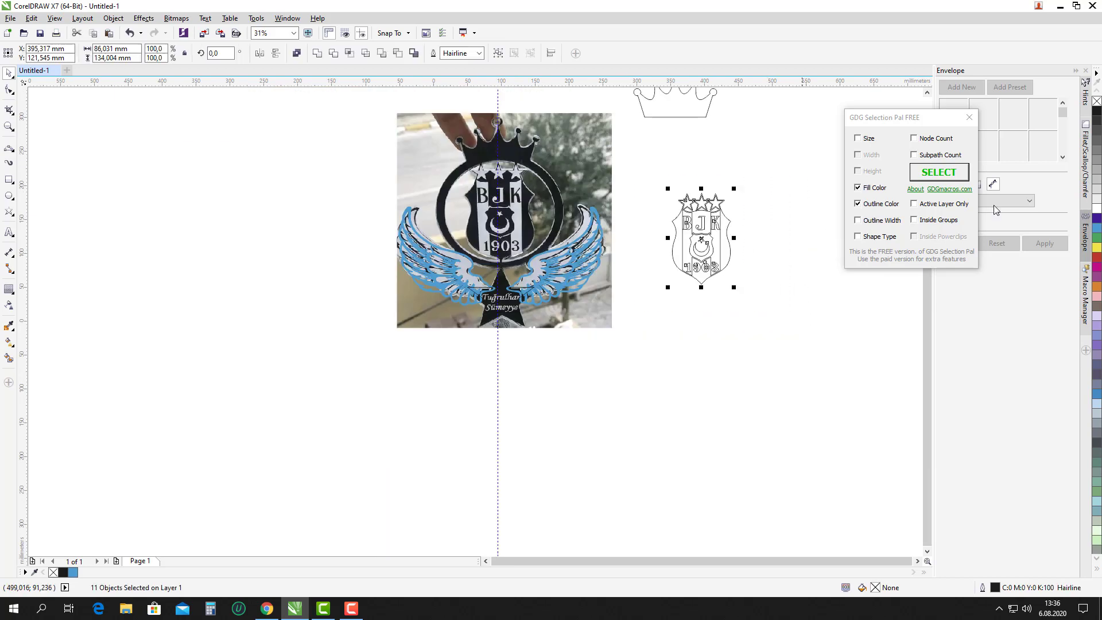
pyautogui.rightClick(1098, 231)
pyautogui.click(1098, 231)
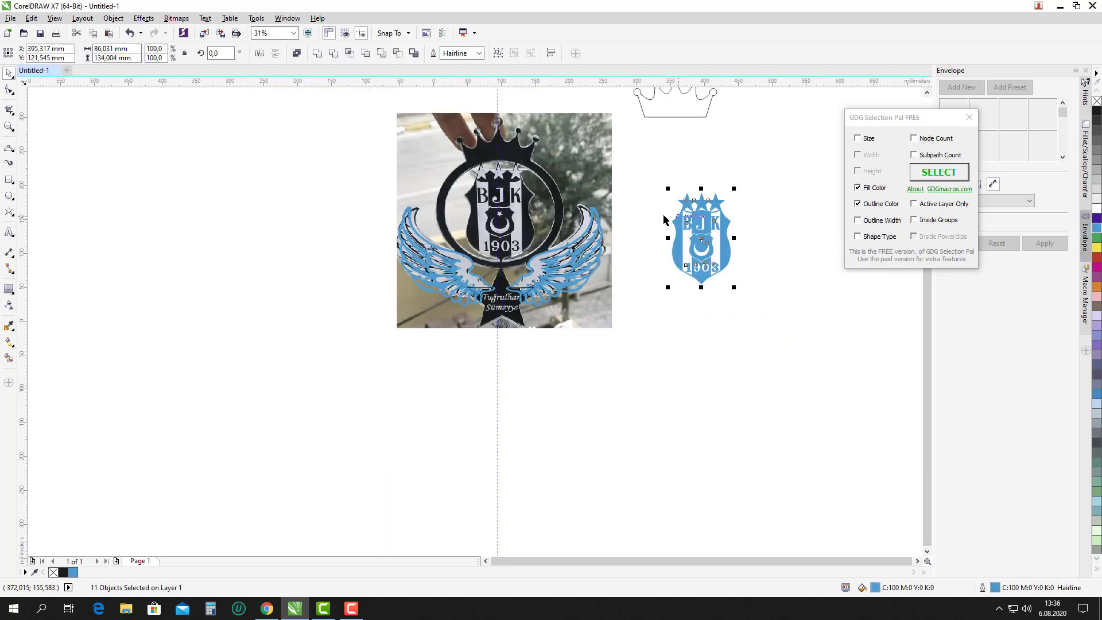
pyautogui.scroll(2, 657, 216)
# Try placing and scaling the blue crest over the photo, then undo those changes.
pyautogui.moveTo(746, 185); pyautogui.dragTo(354, 198)
pyautogui.scroll(-2, 359, 189)
pyautogui.scroll(4, 364, 198)
pyautogui.scroll(-2, 374, 214)
pyautogui.moveTo(418, 356); pyautogui.dragTo(394, 312)
pyautogui.click(394, 311)
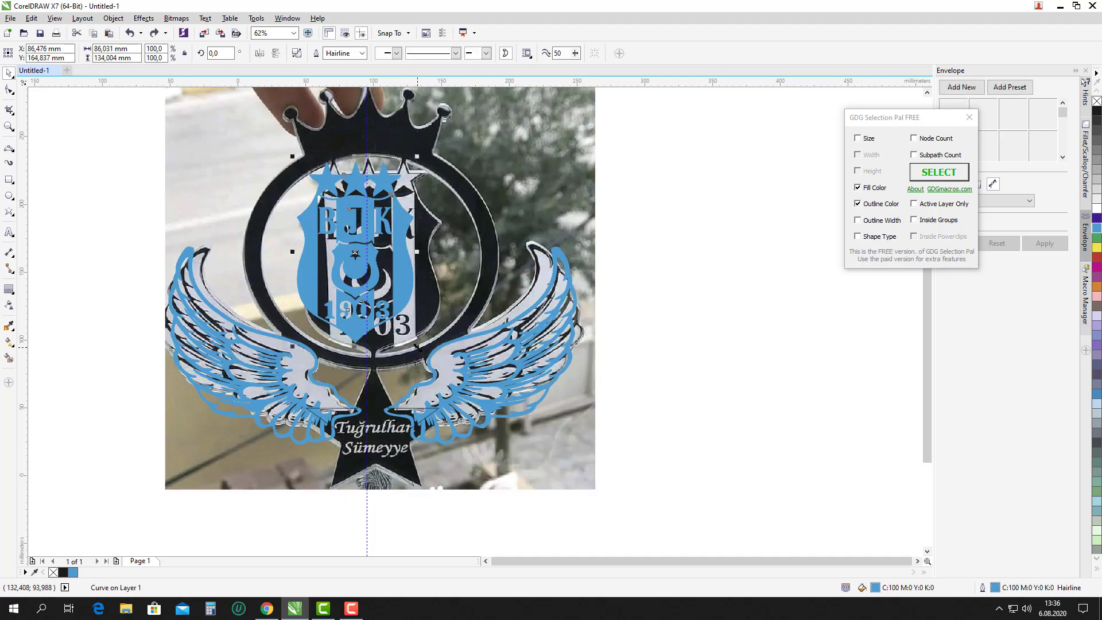
pyautogui.moveTo(418, 347); pyautogui.dragTo(426, 294)
pyautogui.scroll(3, 406, 231)
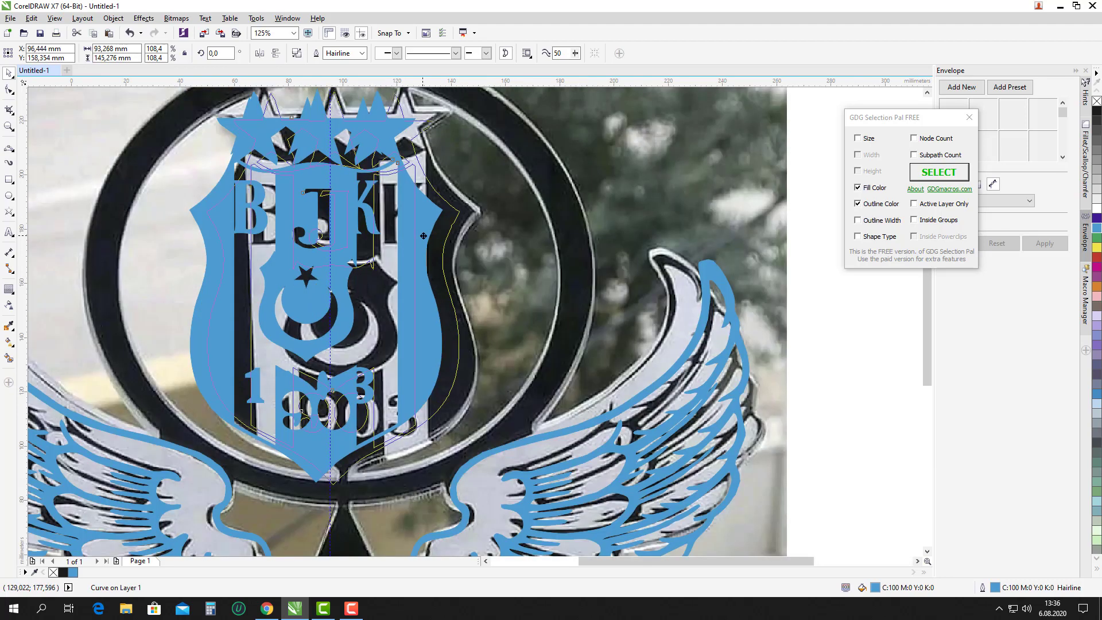
pyautogui.hotkey('ctrl', 'z')
pyautogui.hotkey('ctrl', 'shift', 'z')
pyautogui.hotkey('ctrl', 'z')
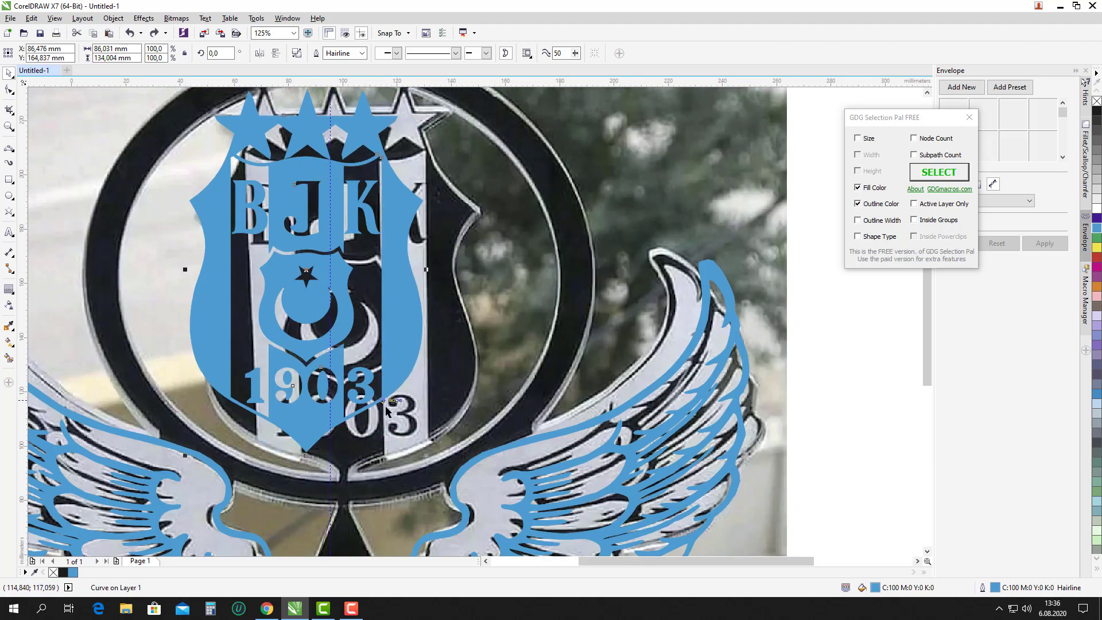
pyautogui.moveTo(434, 458); pyautogui.dragTo(460, 496)
pyautogui.hotkey('ctrl', 'z')
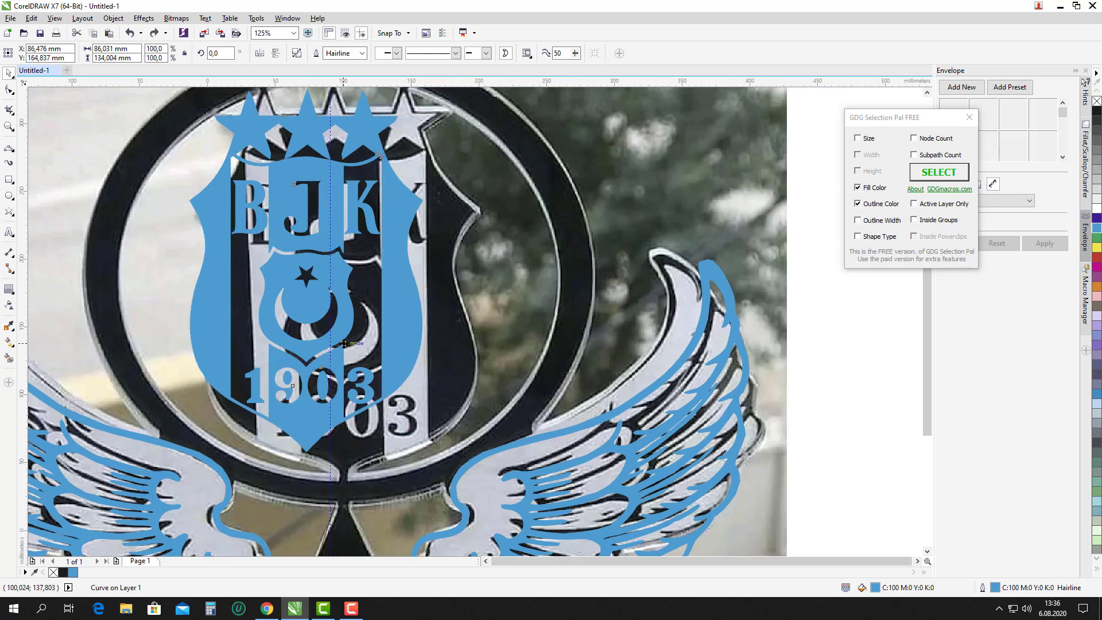
pyautogui.scroll(-6, 301, 301)
pyautogui.hotkey('ctrl', 'z')
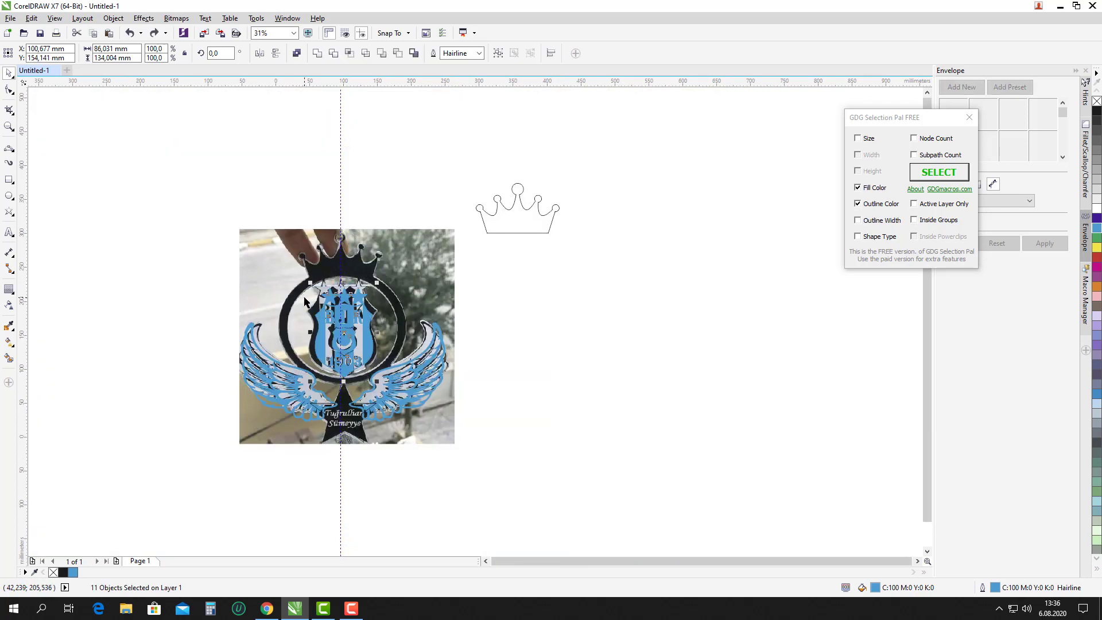
# Move the blue crest to blank canvas and combine its pieces into one curve.
pyautogui.moveTo(304, 301); pyautogui.dragTo(504, 323)
pyautogui.moveTo(494, 286); pyautogui.dragTo(617, 434)
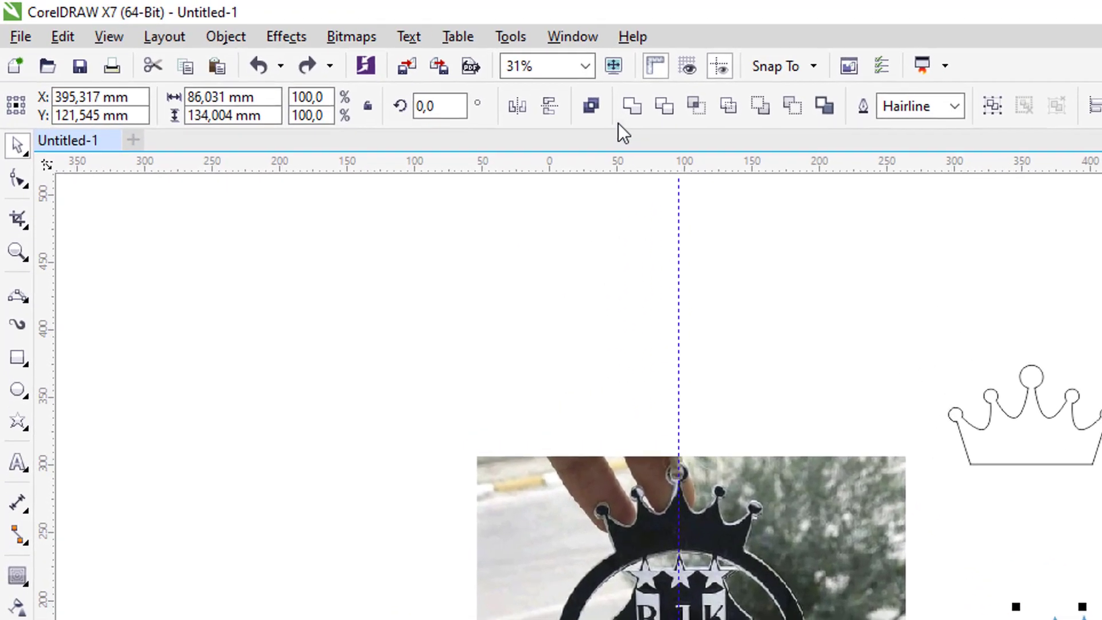
pyautogui.click(592, 105)
pyautogui.scroll(2, 584, 369)
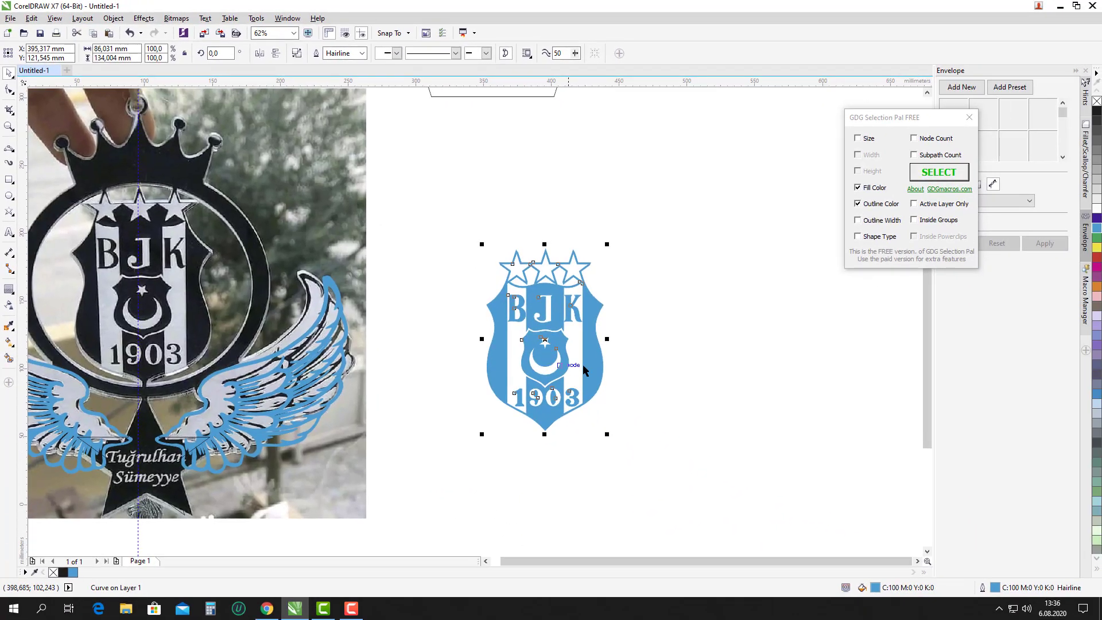
pyautogui.scroll(-2, 658, 331)
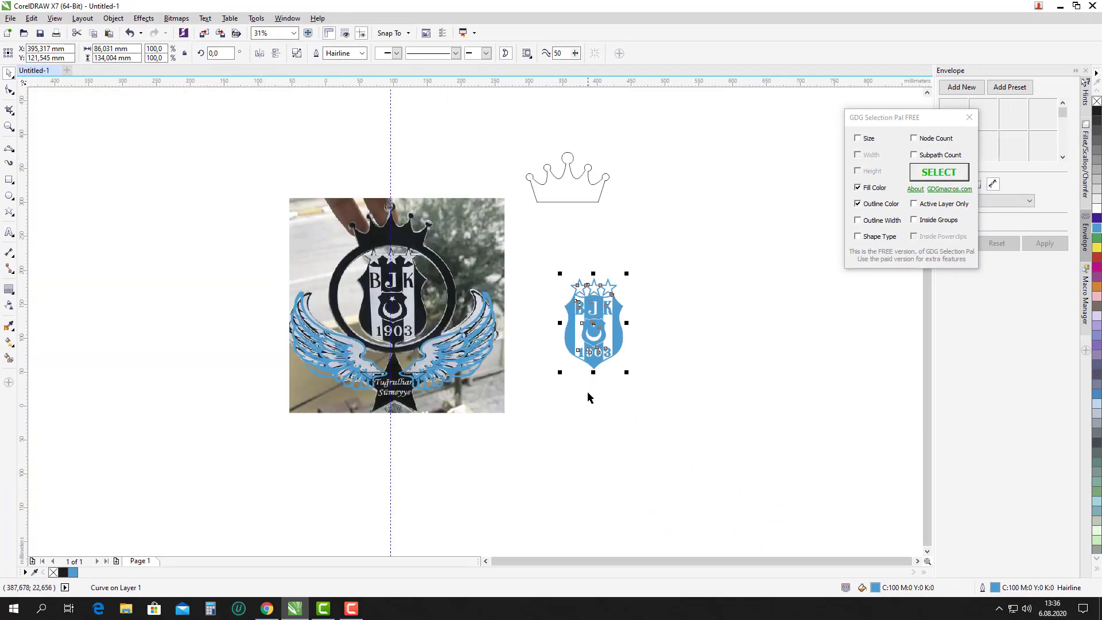
# Align the crest over the photo's shield and enlarge it to 112.1% (about 96.4 × 150.2 mm).
pyautogui.moveTo(592, 358); pyautogui.dragTo(389, 337)
pyautogui.scroll(4, 392, 277)
pyautogui.moveTo(398, 267); pyautogui.dragTo(387, 234)
pyautogui.scroll(-2, 459, 428)
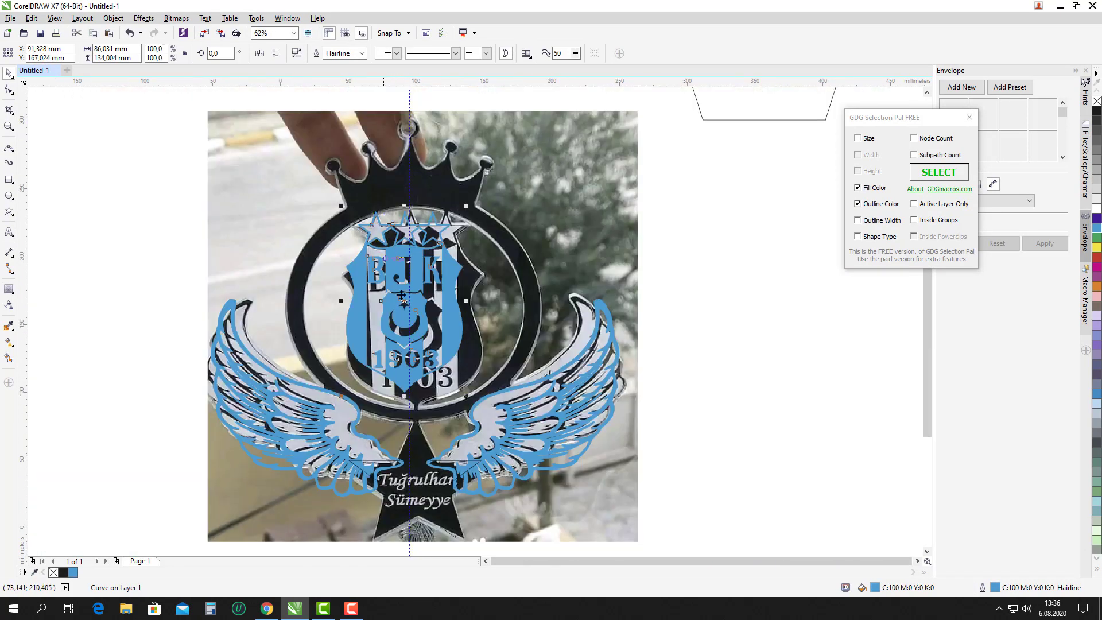
pyautogui.scroll(4, 465, 371)
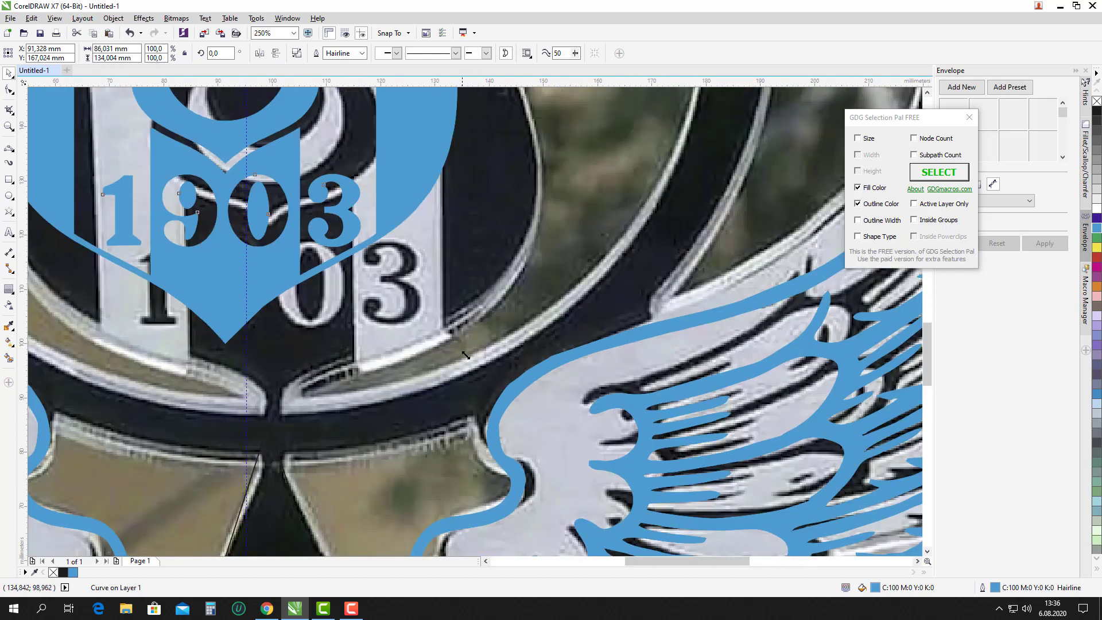
pyautogui.moveTo(465, 355); pyautogui.dragTo(581, 429)
pyautogui.scroll(-4, 581, 430)
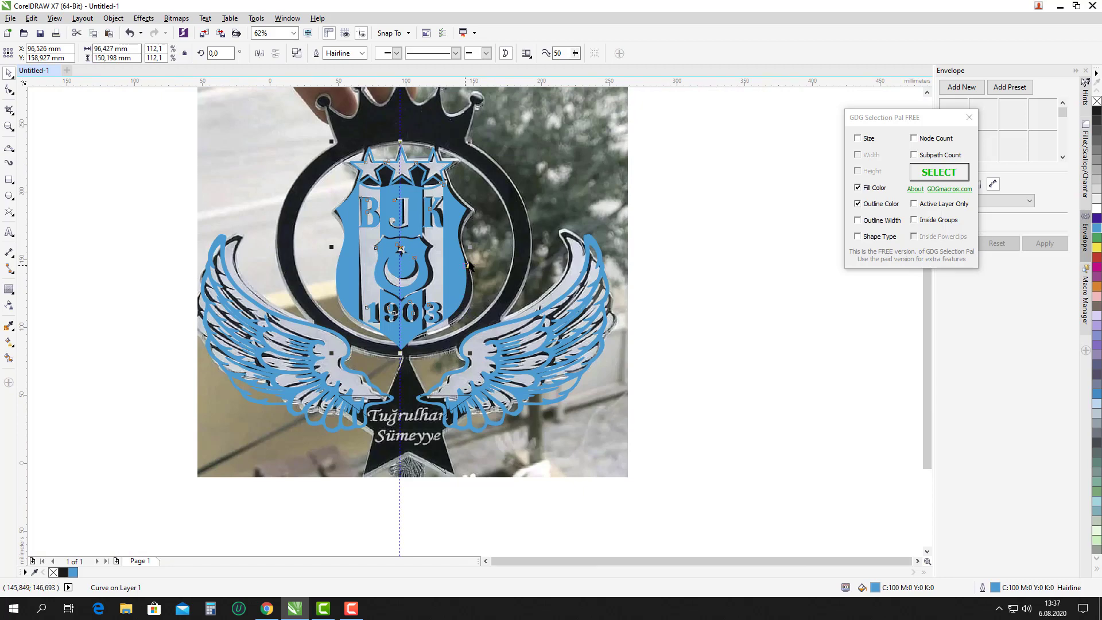
pyautogui.scroll(-2, 397, 235)
pyautogui.scroll(2, 399, 202)
pyautogui.scroll(-2, 447, 189)
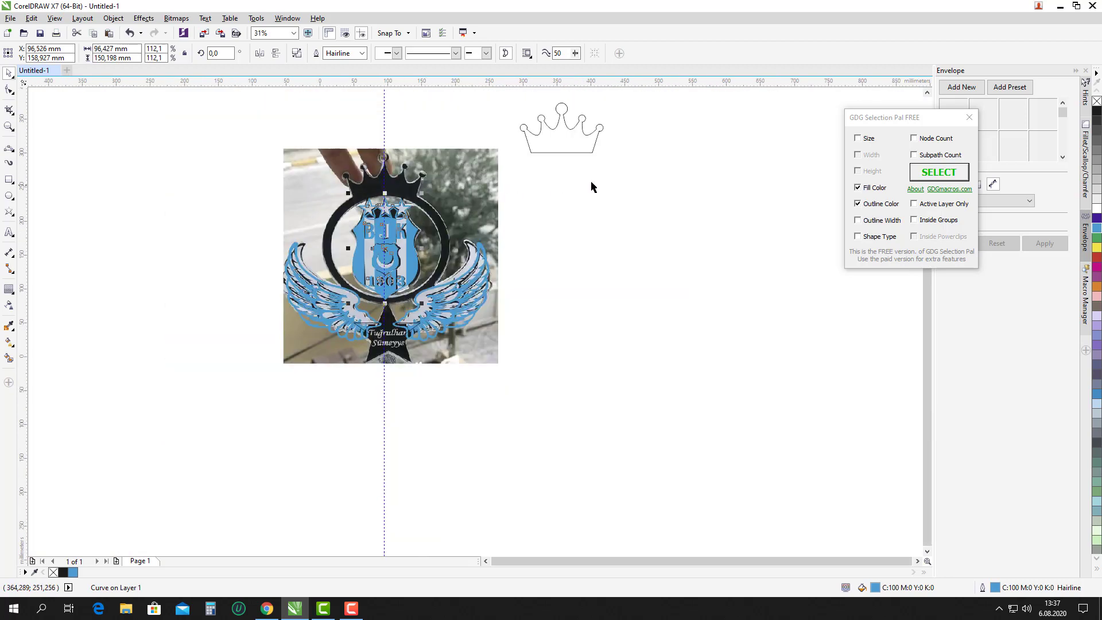
# Move the crown outline onto the crown in the reference photo.
pyautogui.click(477, 90)
pyautogui.moveTo(477, 90); pyautogui.dragTo(647, 216)
pyautogui.moveTo(561, 149); pyautogui.dragTo(379, 217)
pyautogui.click(609, 290)
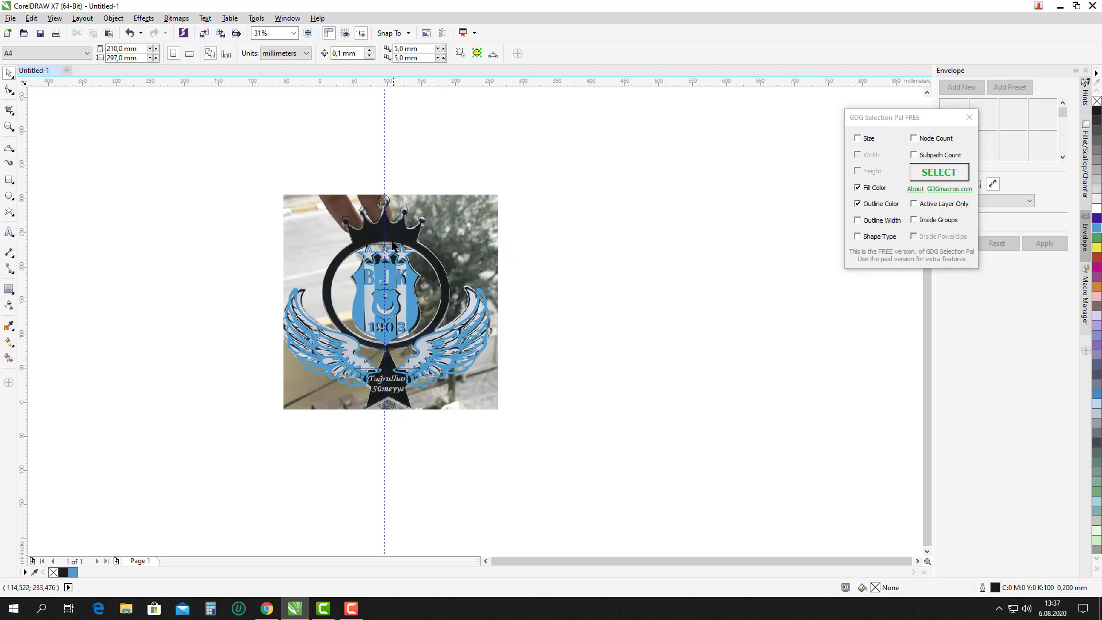
pyautogui.scroll(2, 392, 238)
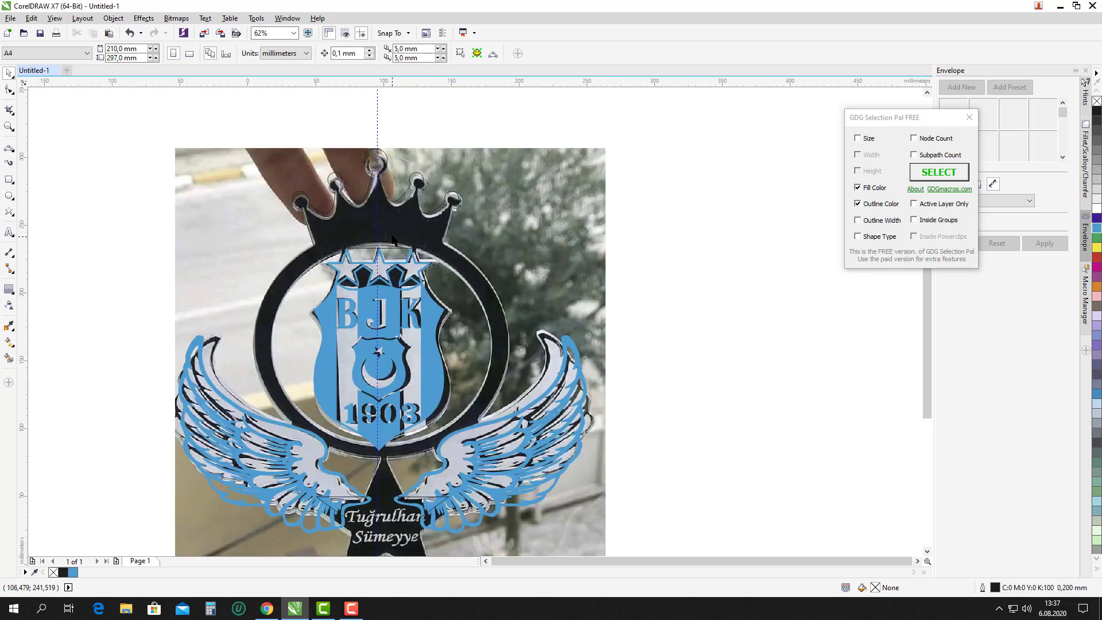
# Draw a circle over the photo's ring, then align and enlarge it to match.
pyautogui.click(9, 196)
pyautogui.moveTo(274, 245); pyautogui.dragTo(503, 388)
pyautogui.press('space')
pyautogui.moveTo(382, 350); pyautogui.dragTo(364, 334)
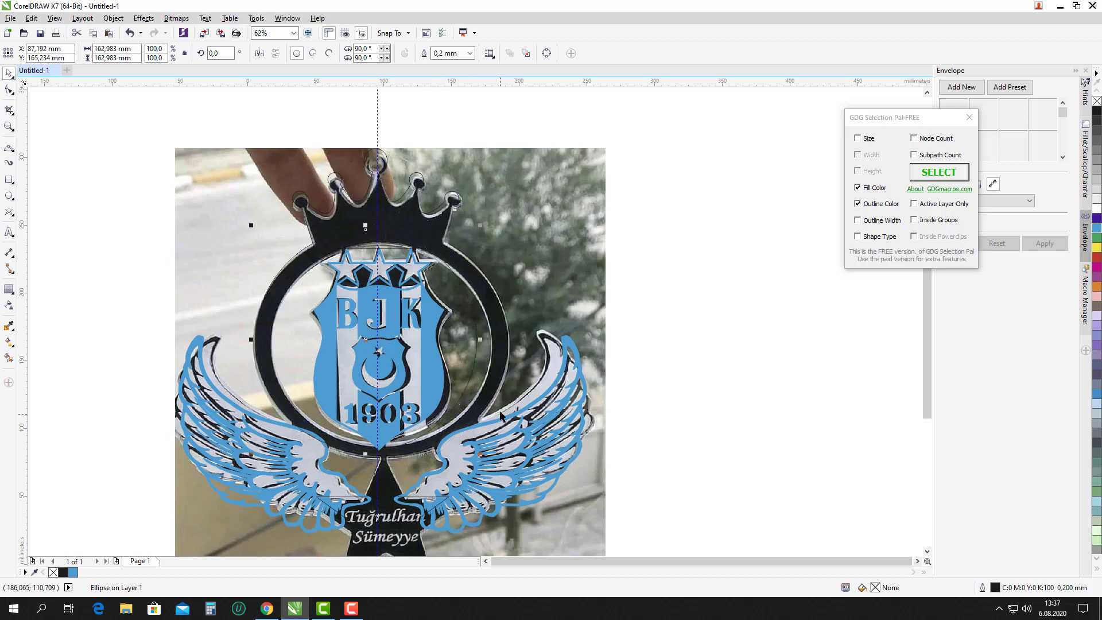
pyautogui.click(1097, 228)
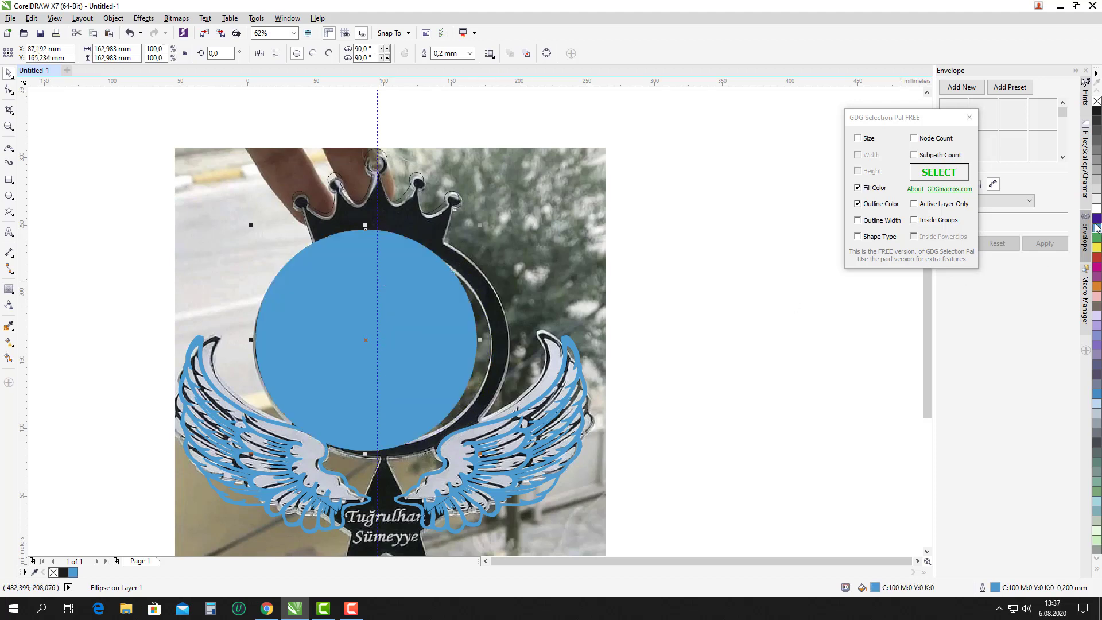
pyautogui.hotkey('ctrl', 'z')
pyautogui.scroll(2, 451, 374)
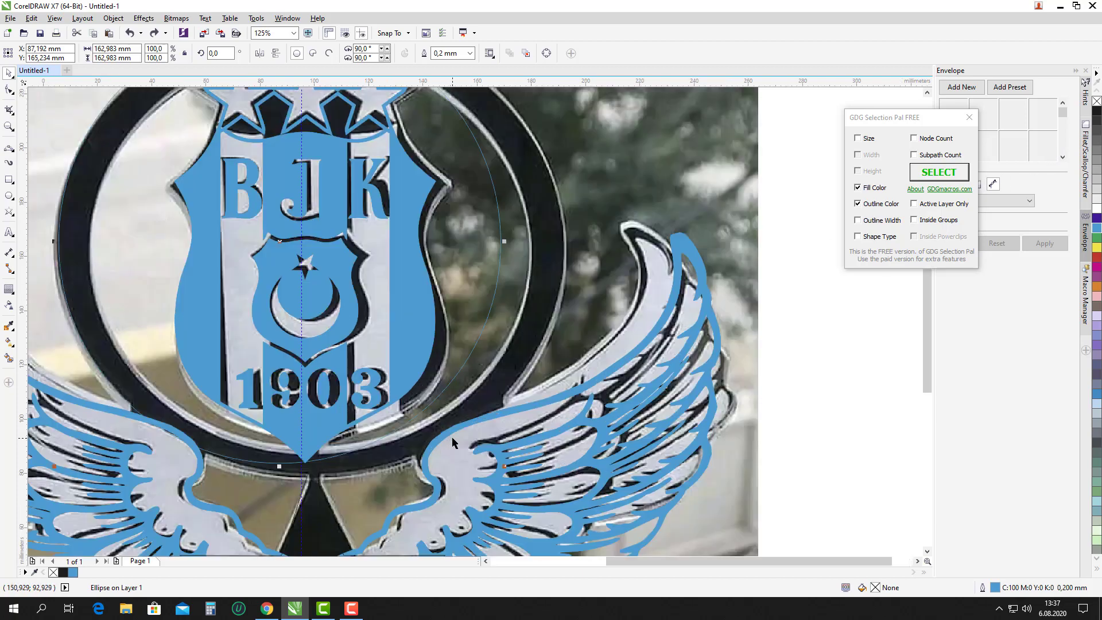
pyautogui.moveTo(505, 468); pyautogui.dragTo(521, 482)
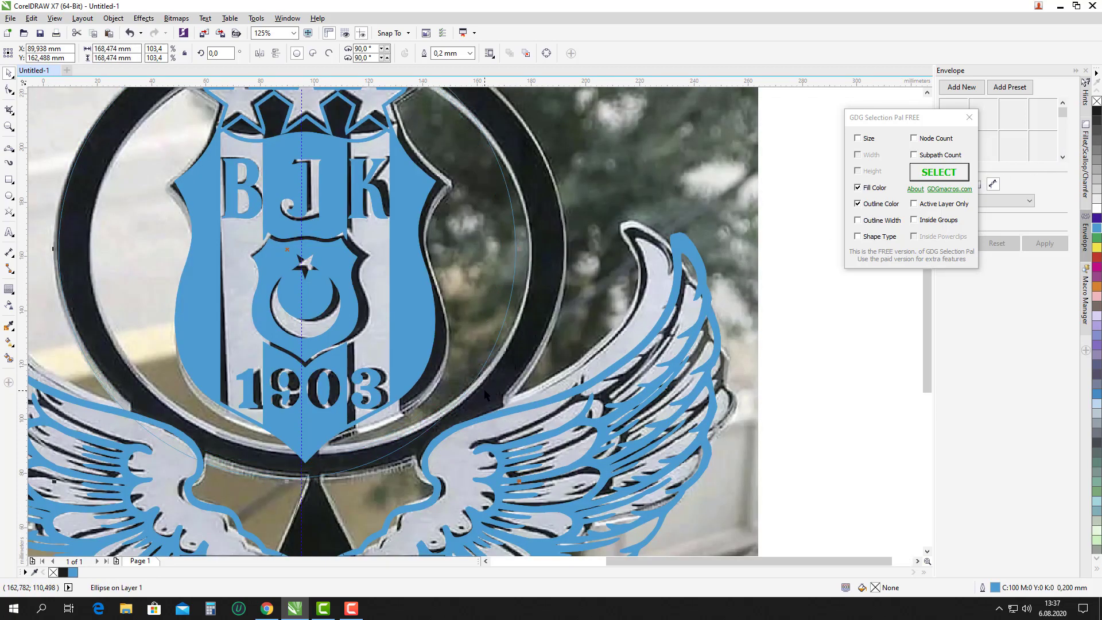
pyautogui.scroll(-2, 484, 388)
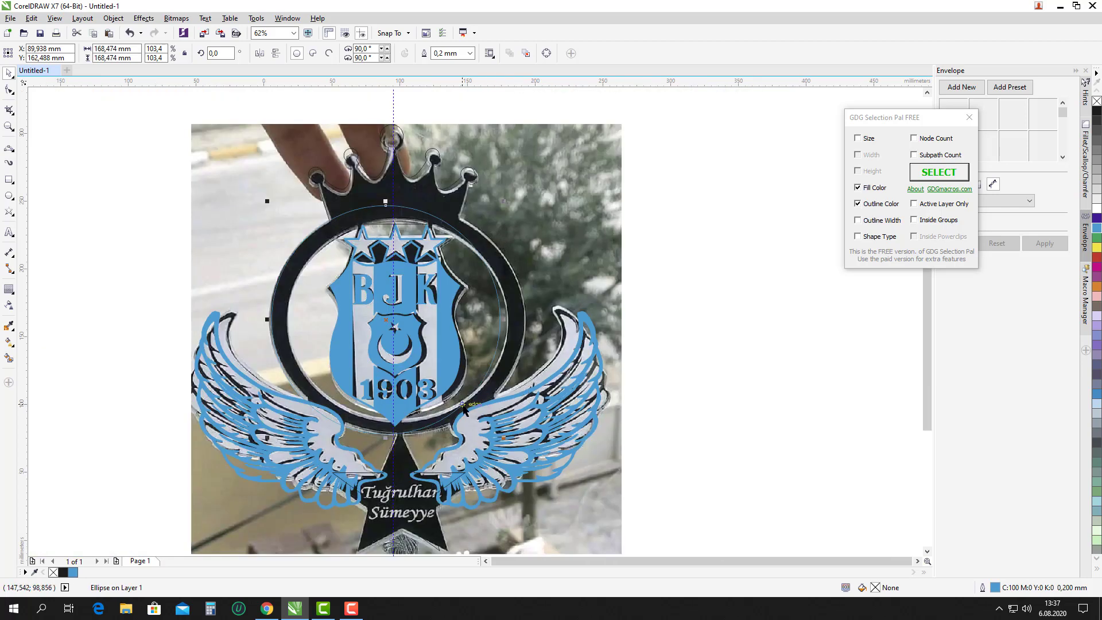
pyautogui.scroll(2, 489, 405)
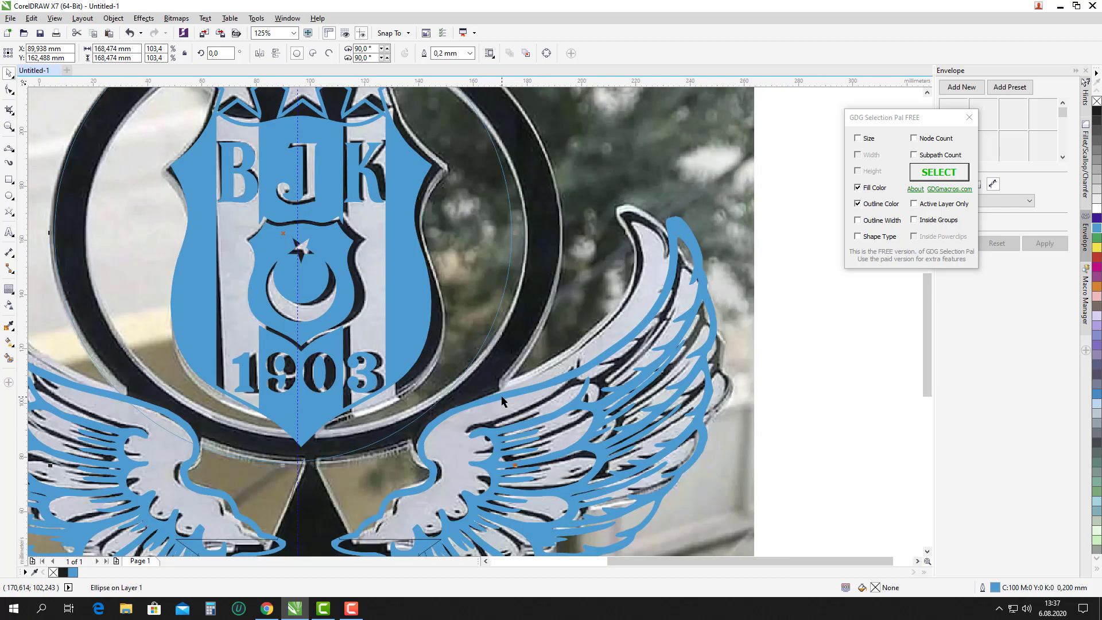
# Centre the ring circle horizontally on the wing outline.
pyautogui.keyDown('shift'); pyautogui.click(507, 396); pyautogui.keyUp('shift')
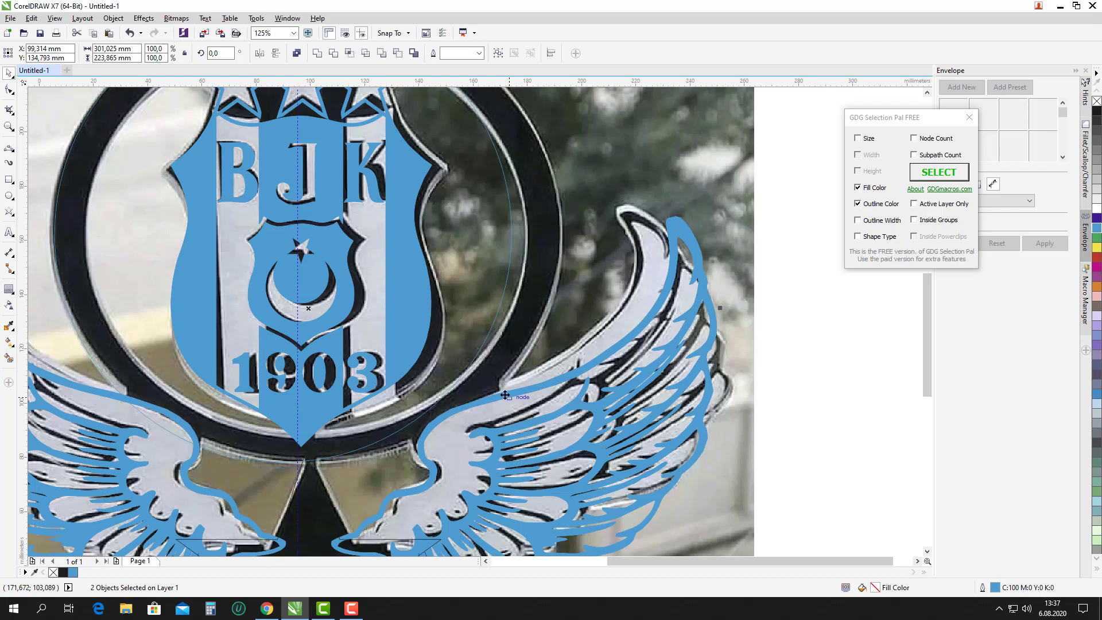
pyautogui.press('c')
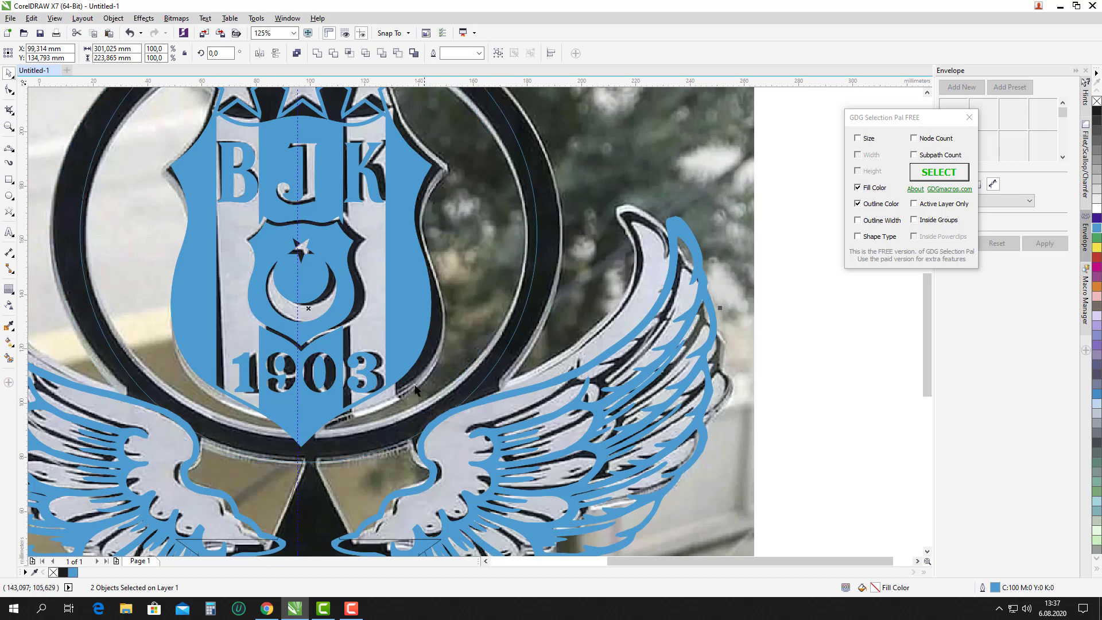
pyautogui.scroll(-2, 417, 390)
pyautogui.press('Escape')
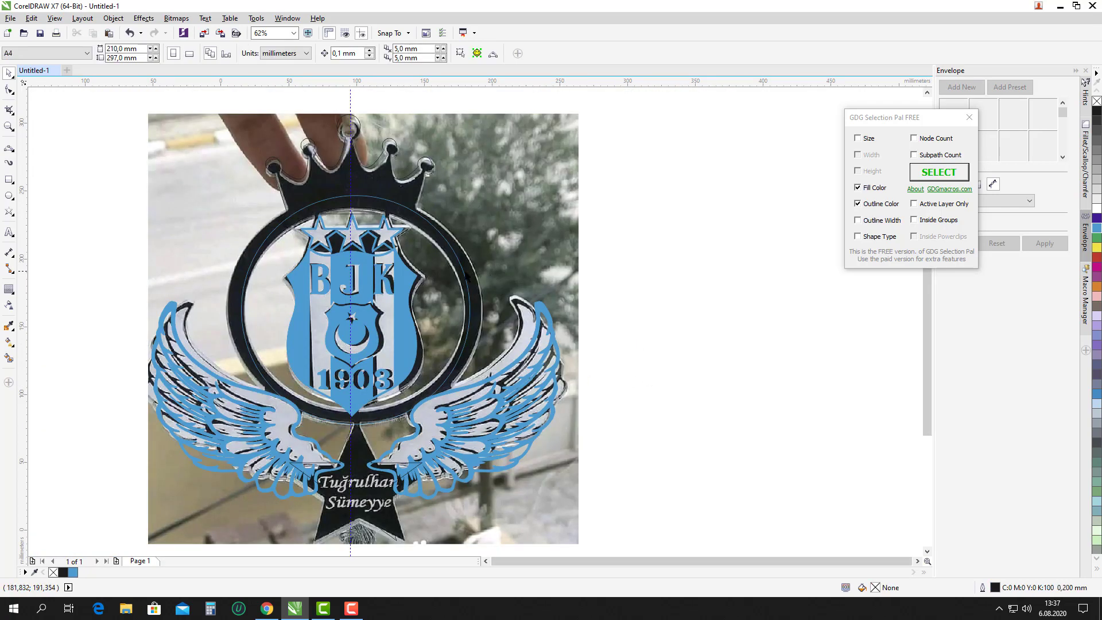
pyautogui.click(466, 282)
pyautogui.click(468, 280)
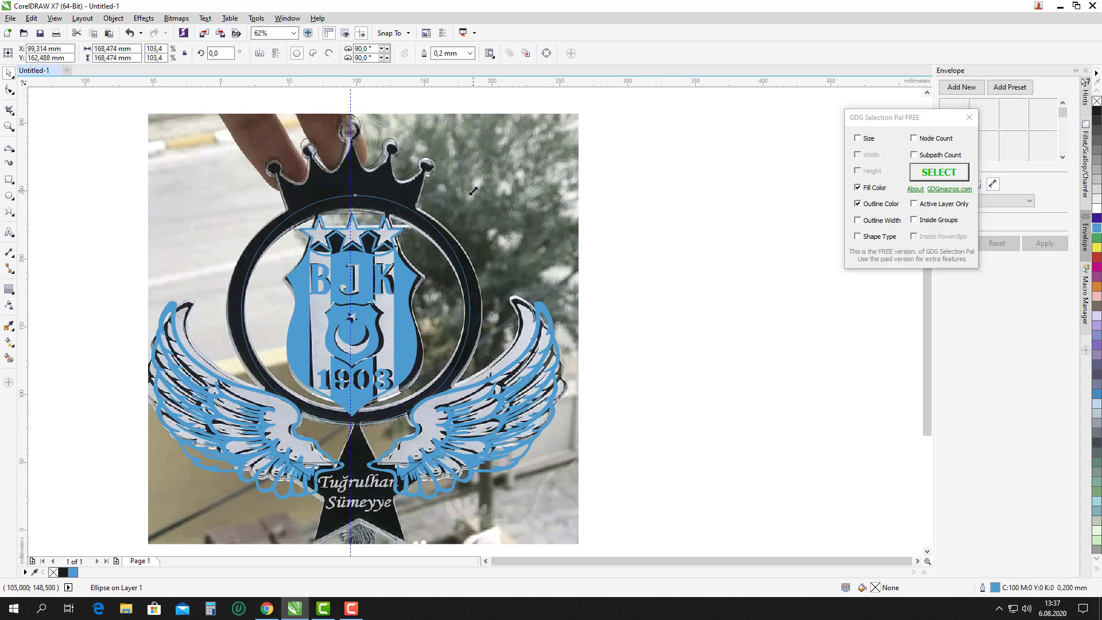
# Fit the circle to the ring's outer edge and add a smaller inner copy at 143,245 mm.
pyautogui.moveTo(474, 191); pyautogui.dragTo(476, 189)
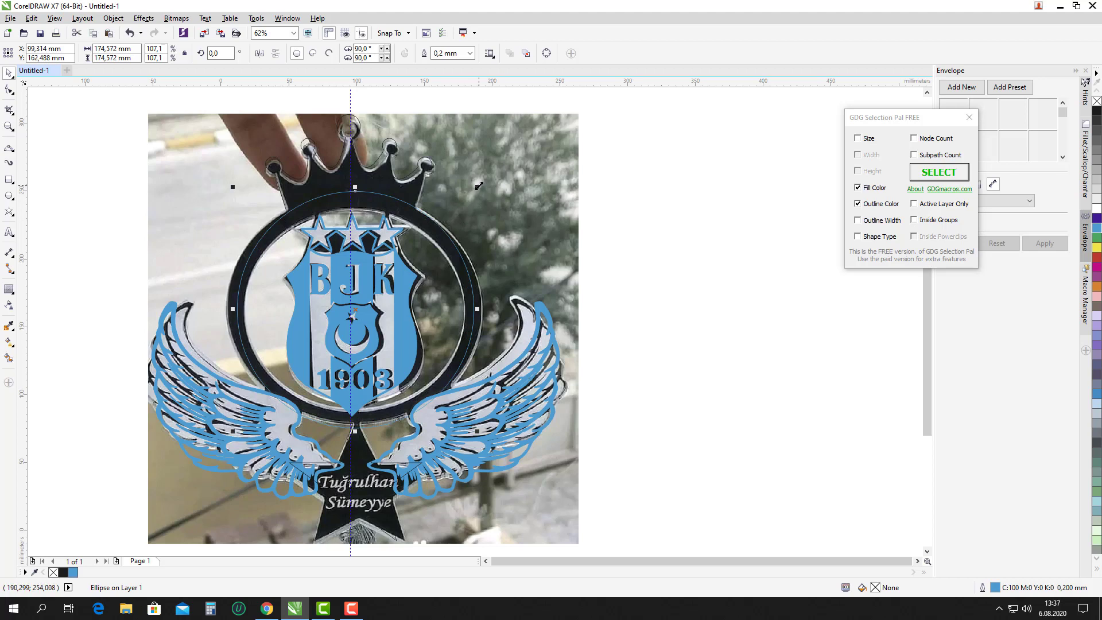
pyautogui.moveTo(477, 186); pyautogui.dragTo(466, 206)
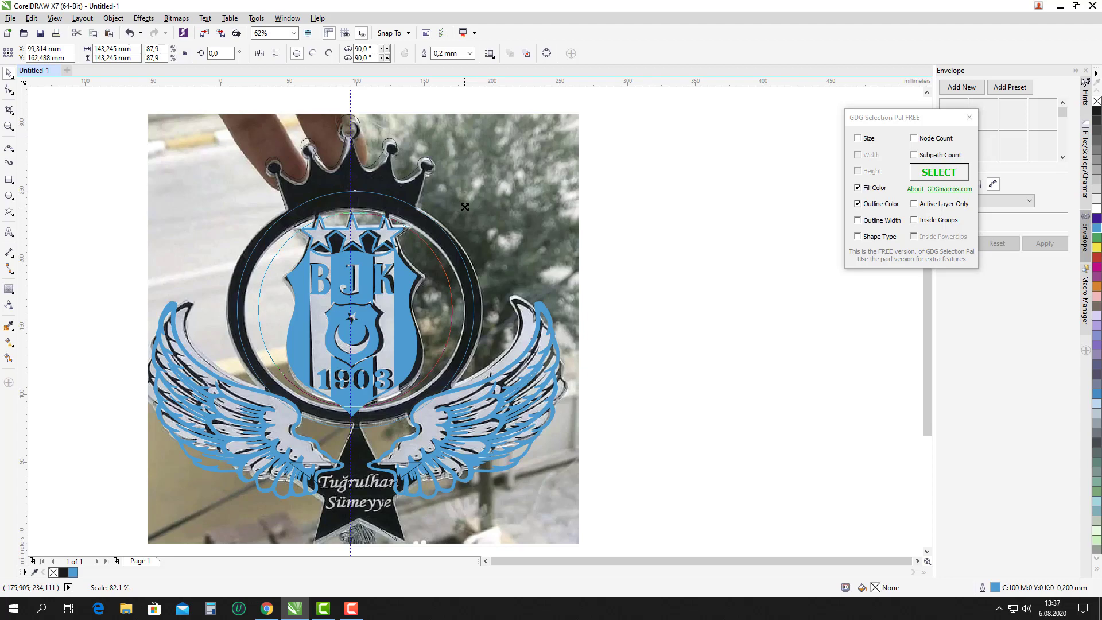
pyautogui.moveTo(465, 206)
pyautogui.mouseDown()
pyautogui.moveTo(456, 230)
pyautogui.moveTo(748, 243)
pyautogui.mouseUp()
pyautogui.scroll(-1, 486, 232)
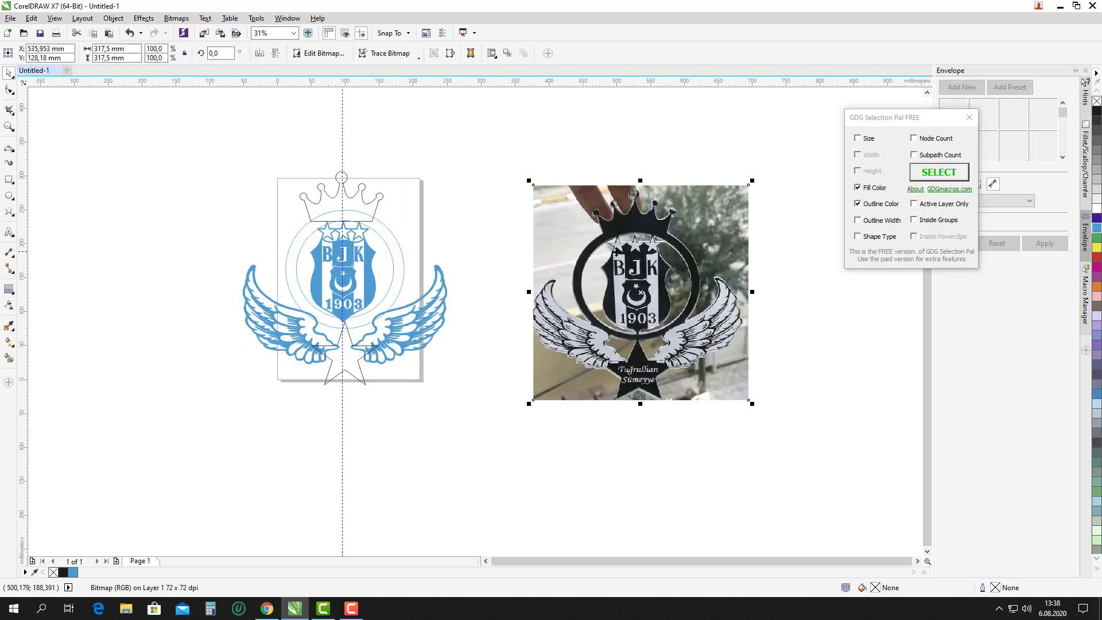
# Delete the reference photo and the vertical guideline.
pyautogui.press('Delete')
pyautogui.click(341, 142)
pyautogui.press('Delete')
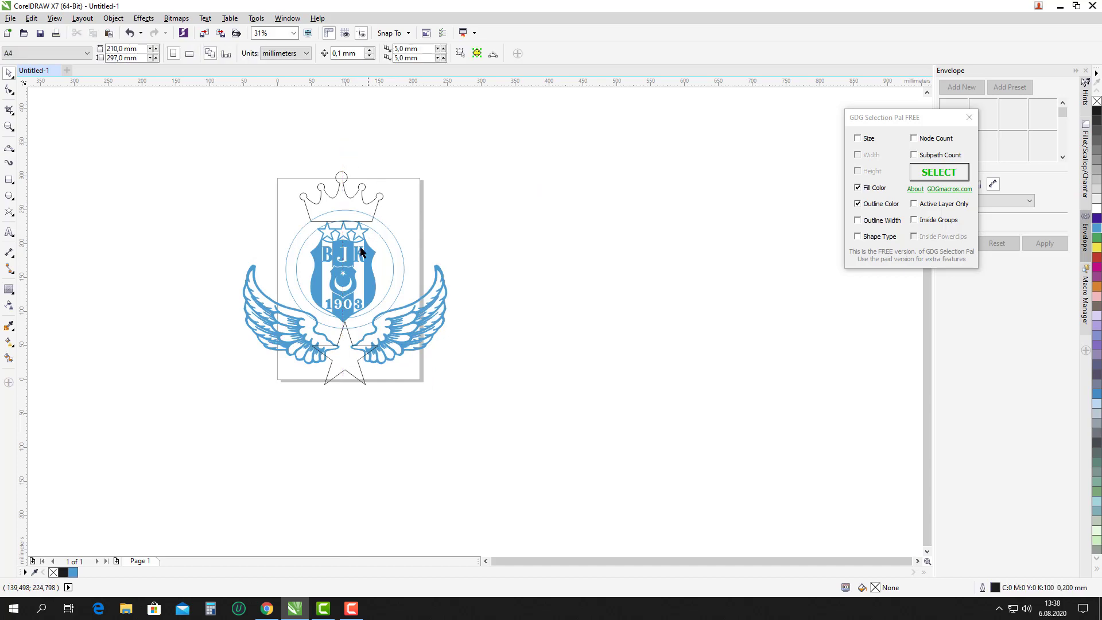
pyautogui.scroll(2, 364, 245)
pyautogui.scroll(-2, 345, 235)
pyautogui.scroll(1, 344, 233)
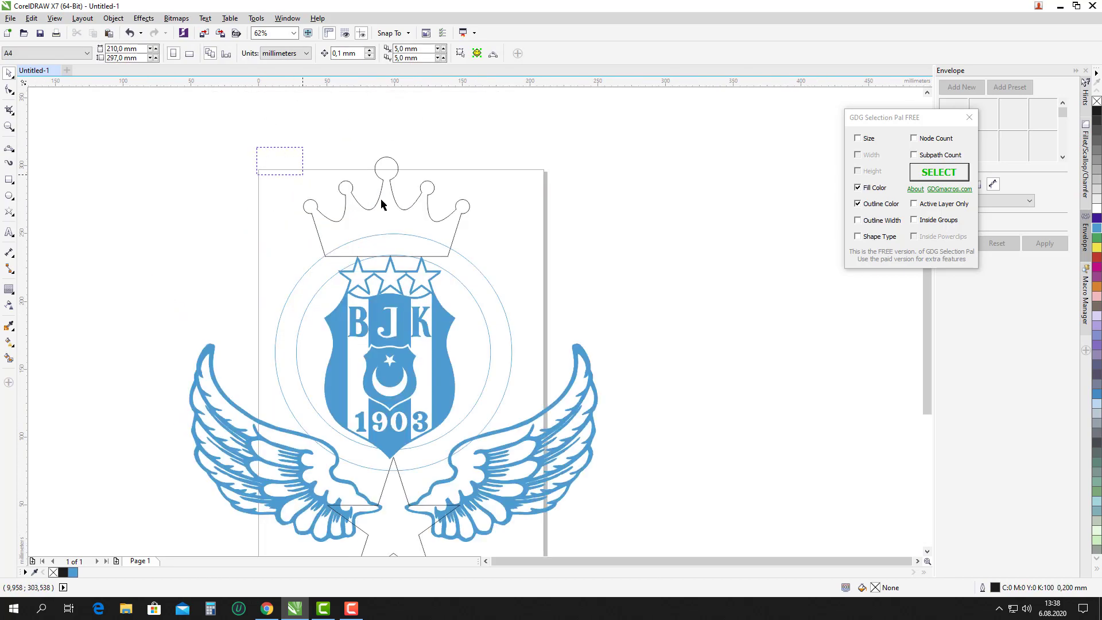
# Move the crown up so it sits on the outer circle's top edge.
pyautogui.click(430, 201)
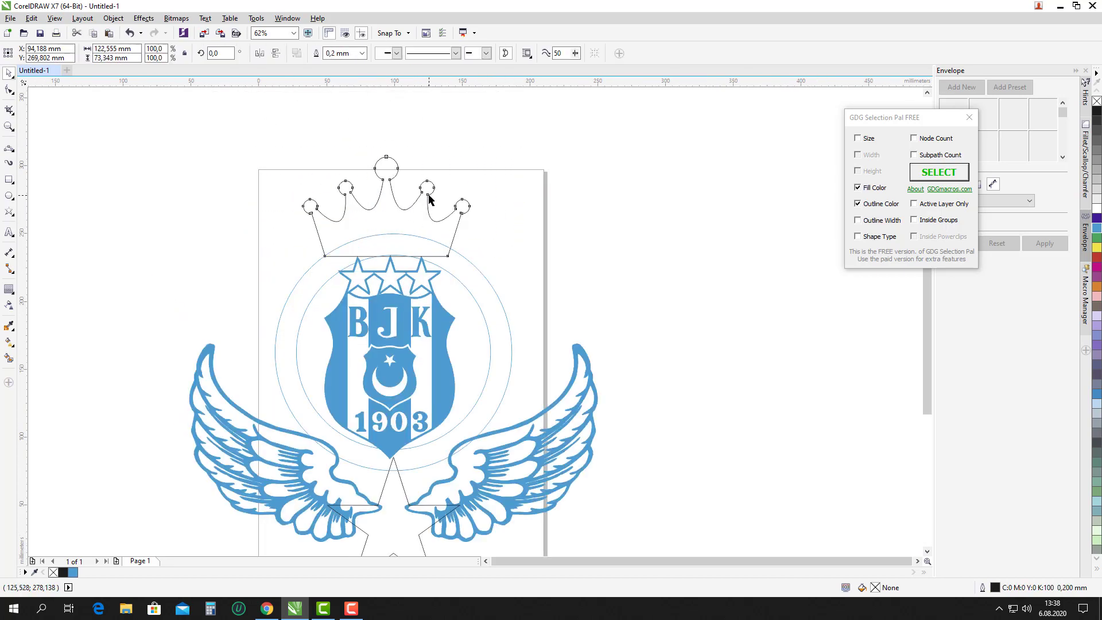
pyautogui.keyDown('shift'); pyautogui.click(480, 271); pyautogui.keyUp('shift')
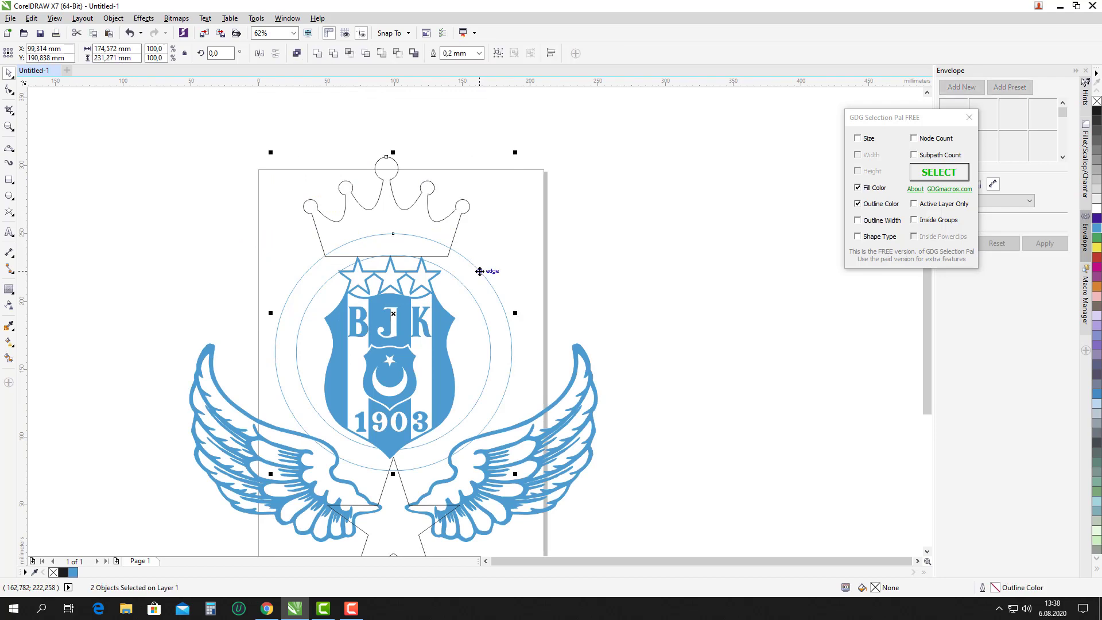
pyautogui.click(518, 247)
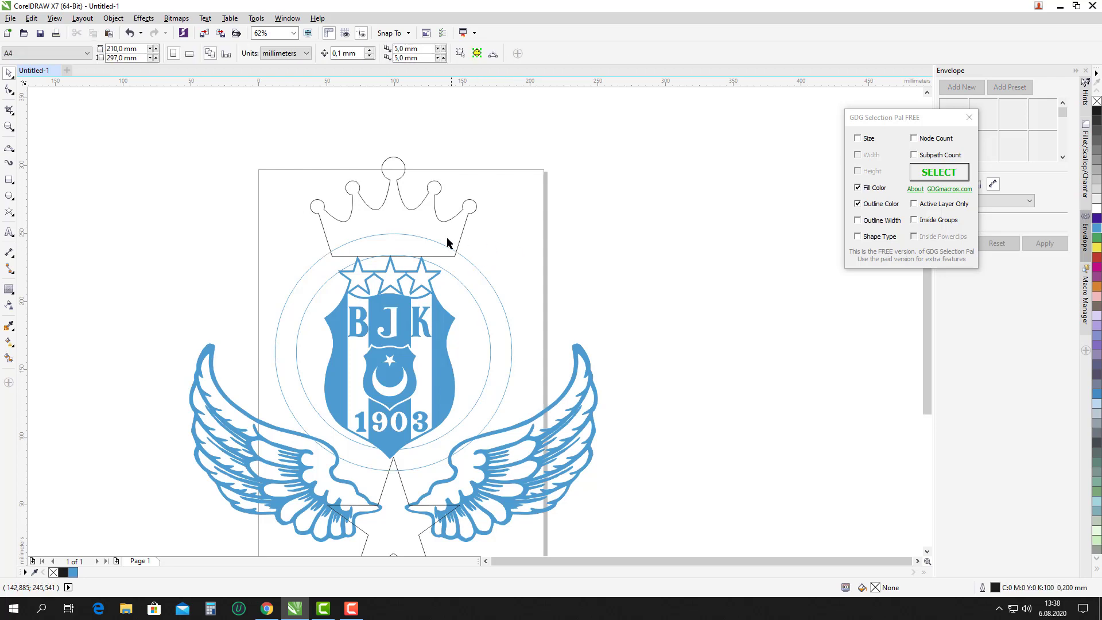
pyautogui.click(464, 234)
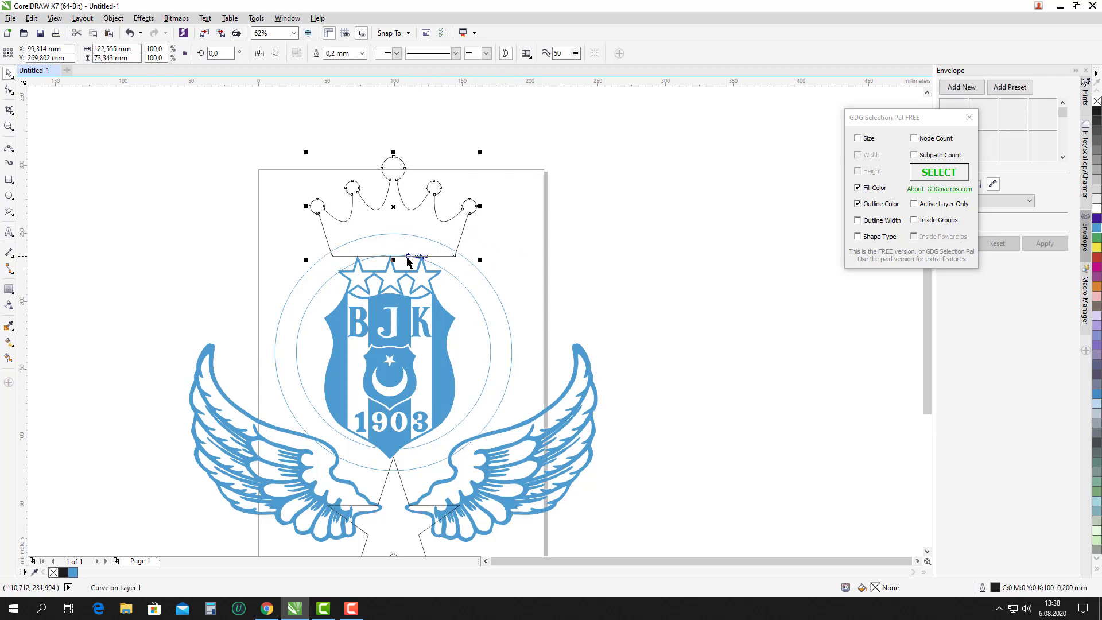
pyautogui.scroll(2, 408, 257)
pyautogui.moveTo(411, 259); pyautogui.dragTo(440, 249)
pyautogui.scroll(-2, 443, 236)
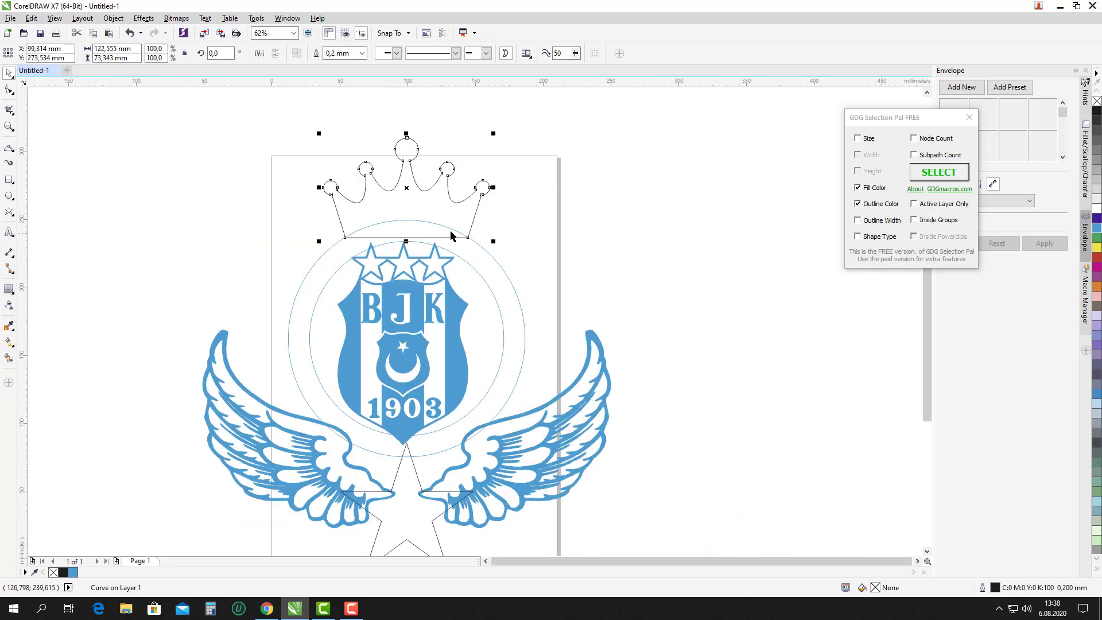
# Select both the inner and outer circles together.
pyautogui.click(460, 264)
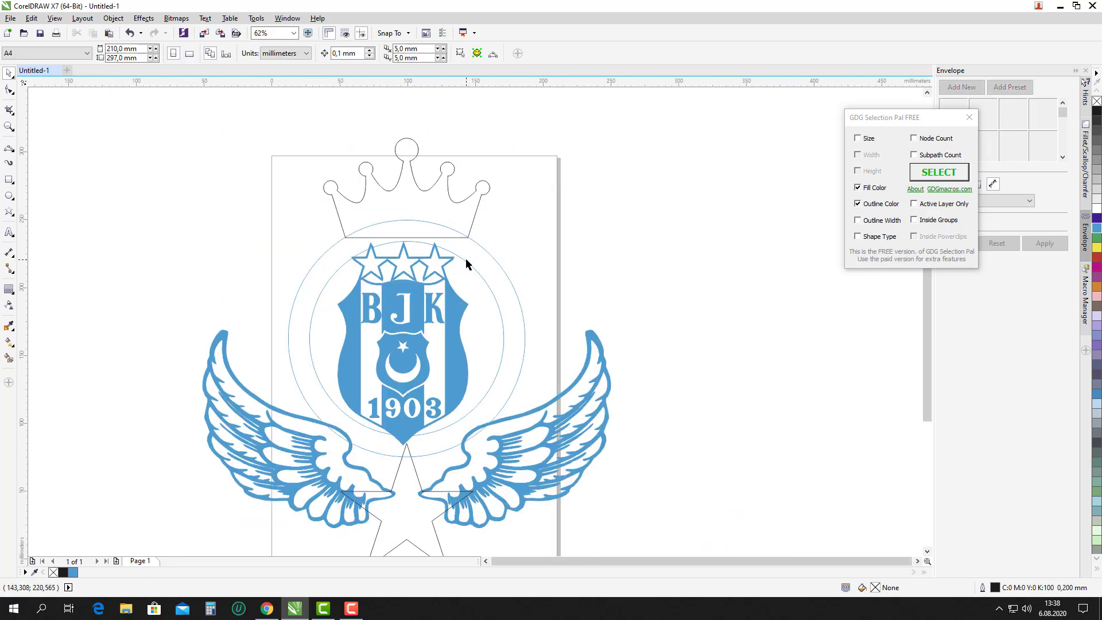
pyautogui.click(466, 266)
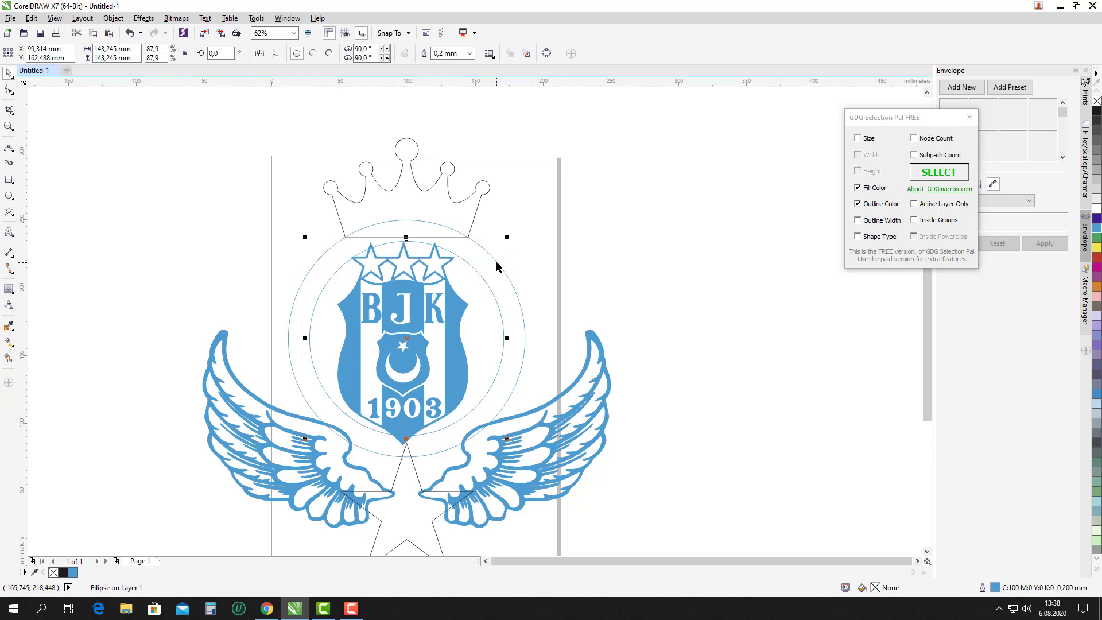
pyautogui.keyDown('shift'); pyautogui.click(499, 262); pyautogui.keyUp('shift')
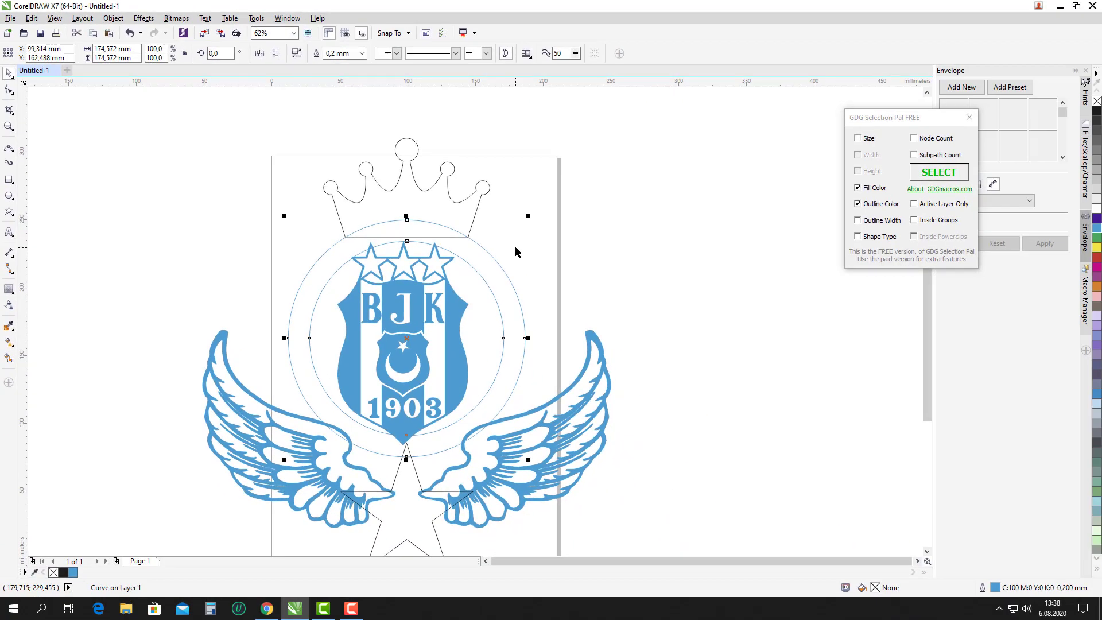
pyautogui.click(992, 474)
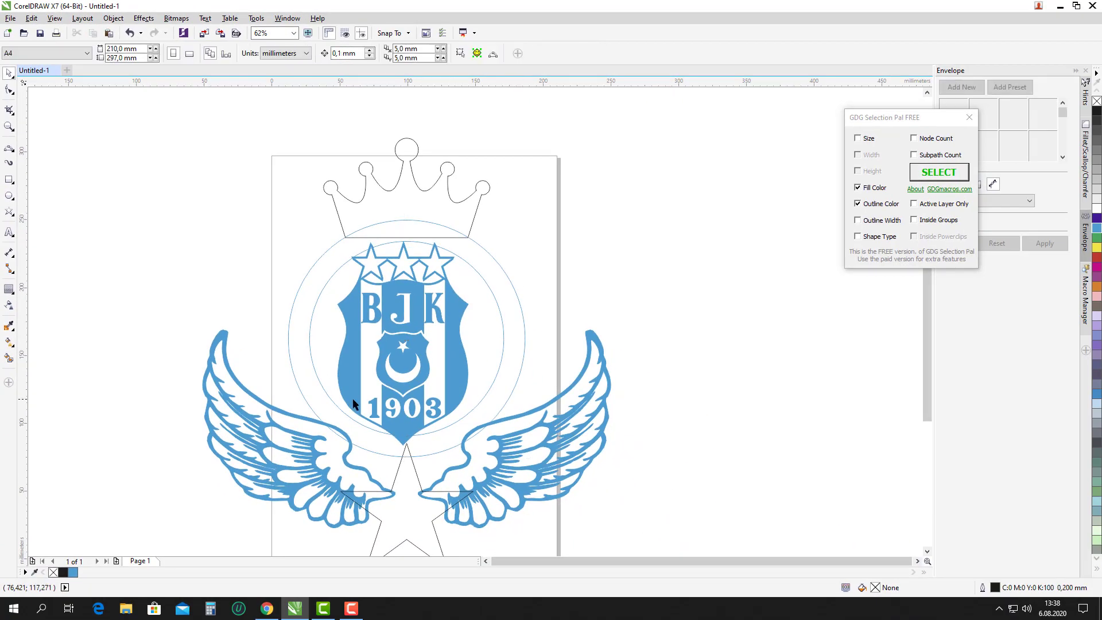
# Select all the logo pieces and weld them into one shape.
pyautogui.click(444, 306)
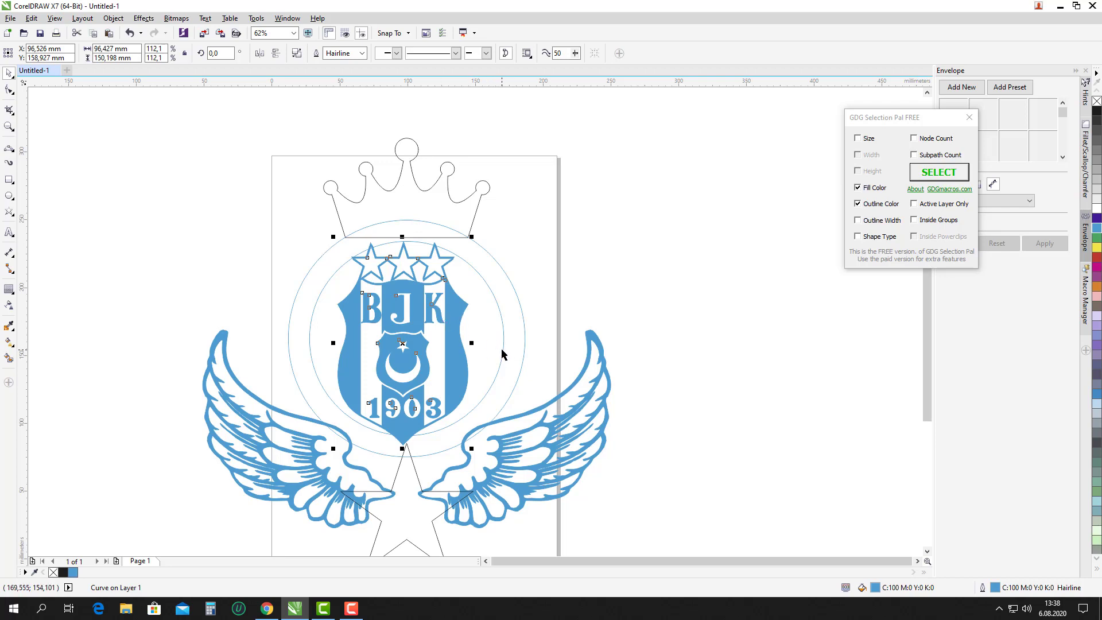
pyautogui.keyDown('shift'); pyautogui.click(503, 349); pyautogui.keyUp('shift')
pyautogui.click(531, 320)
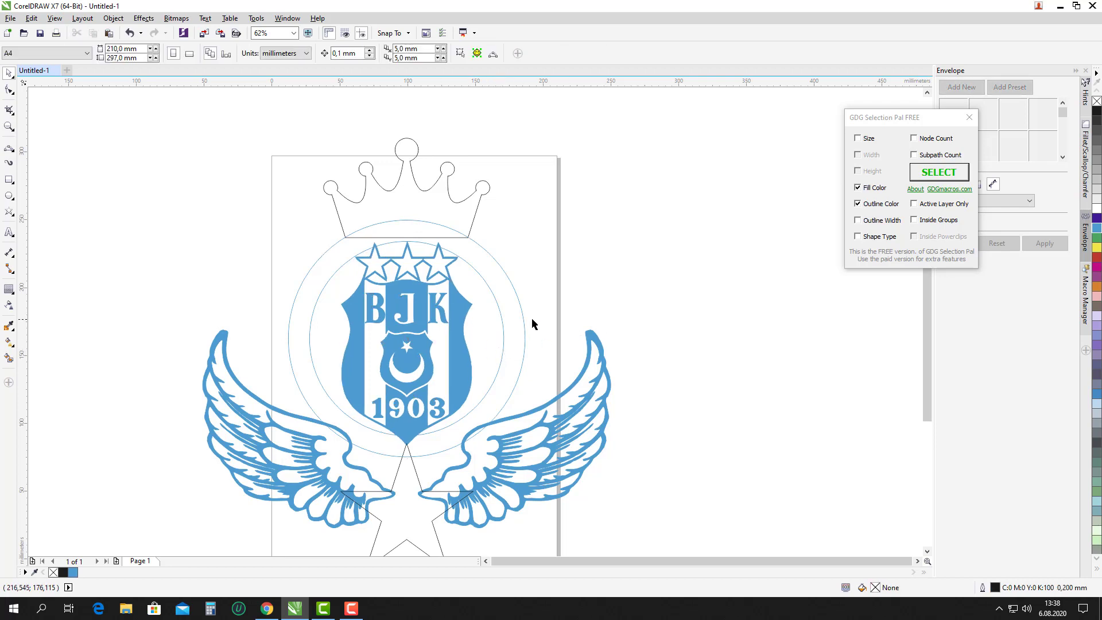
pyautogui.scroll(-2, 485, 325)
pyautogui.scroll(2, 462, 341)
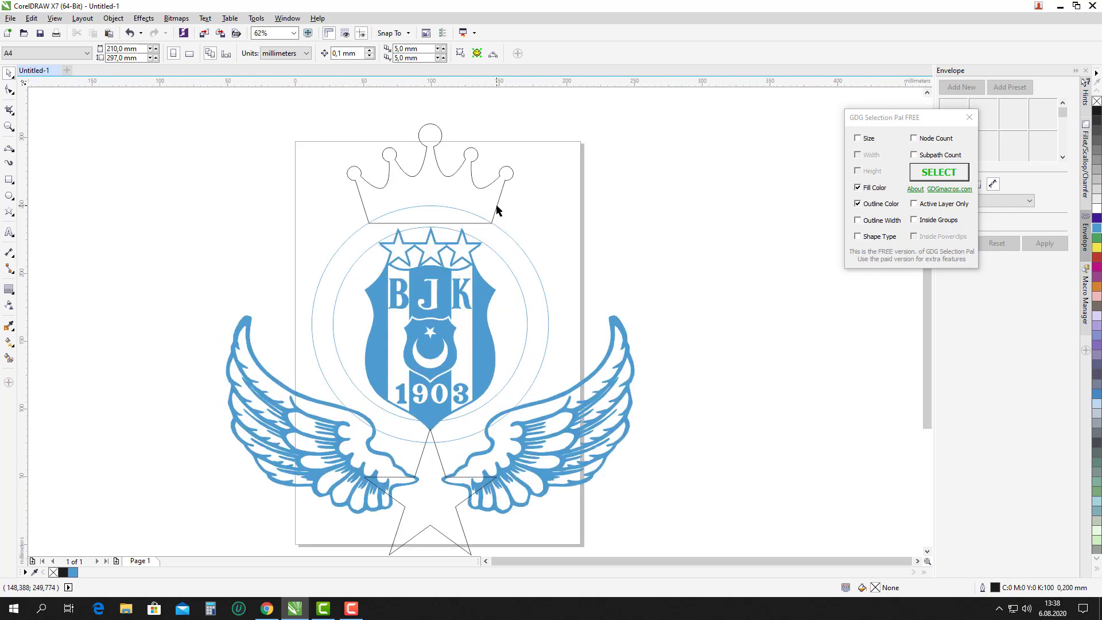
pyautogui.scroll(-1, 467, 226)
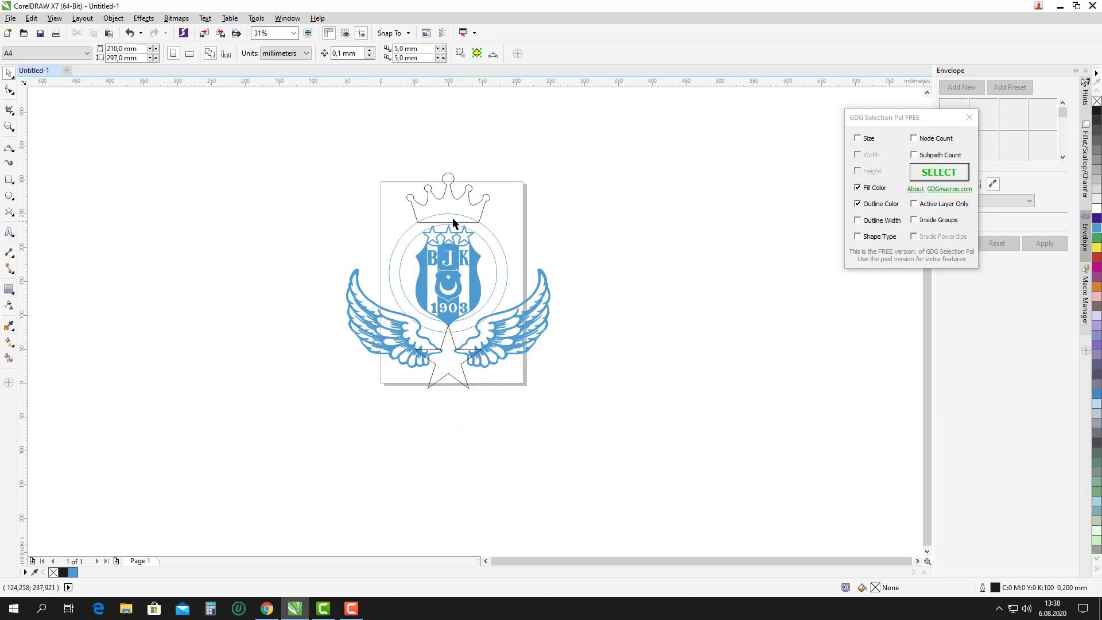
pyautogui.moveTo(283, 171); pyautogui.dragTo(623, 432)
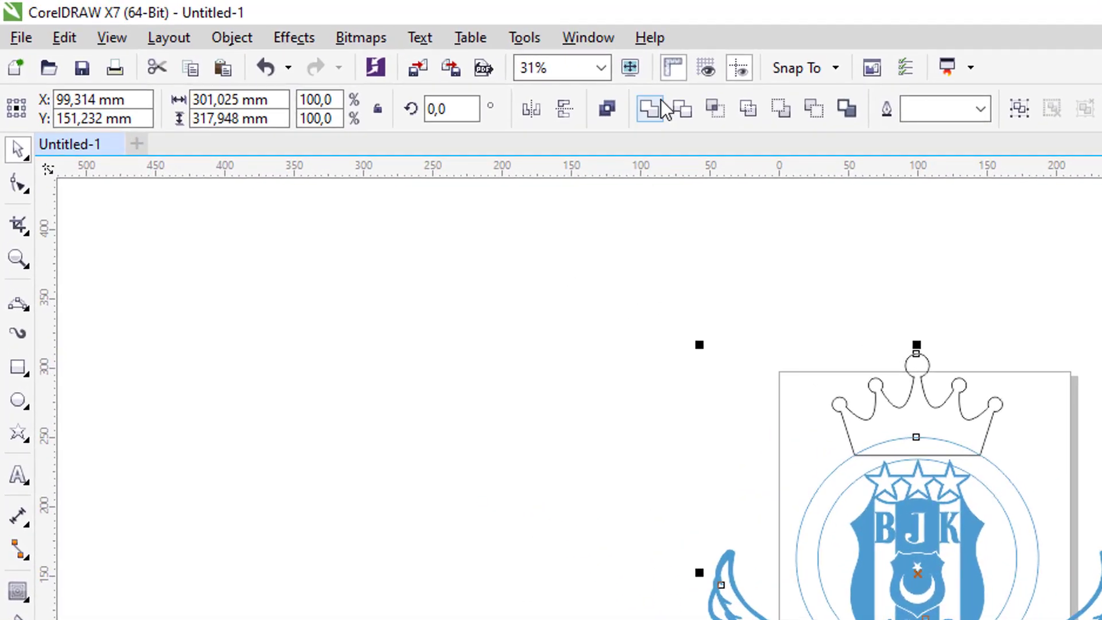
pyautogui.click(654, 102)
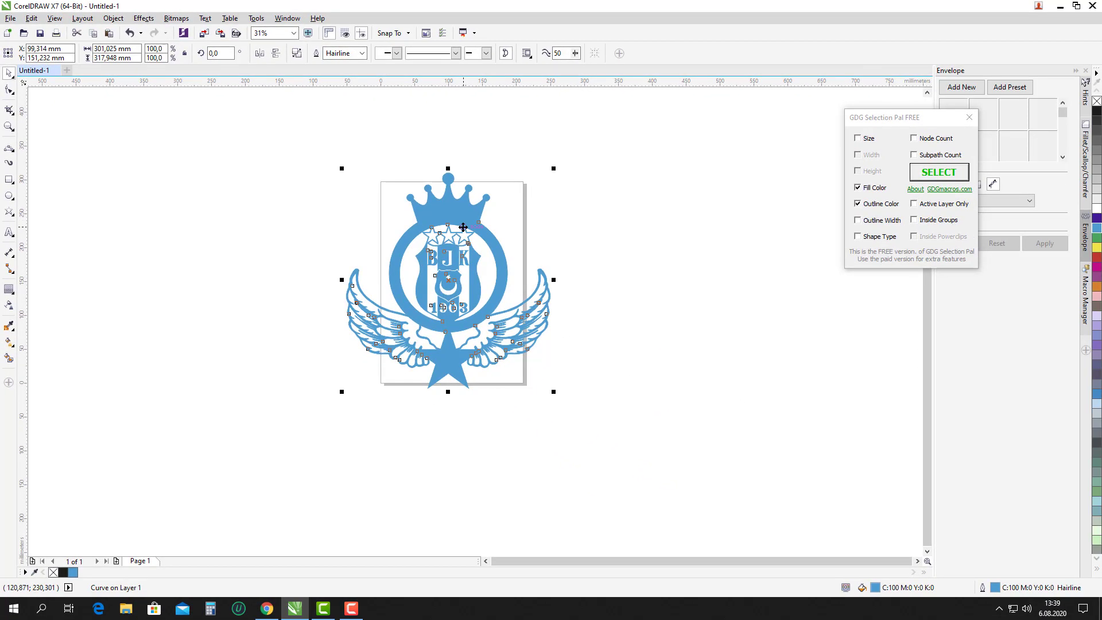
pyautogui.scroll(1, 459, 273)
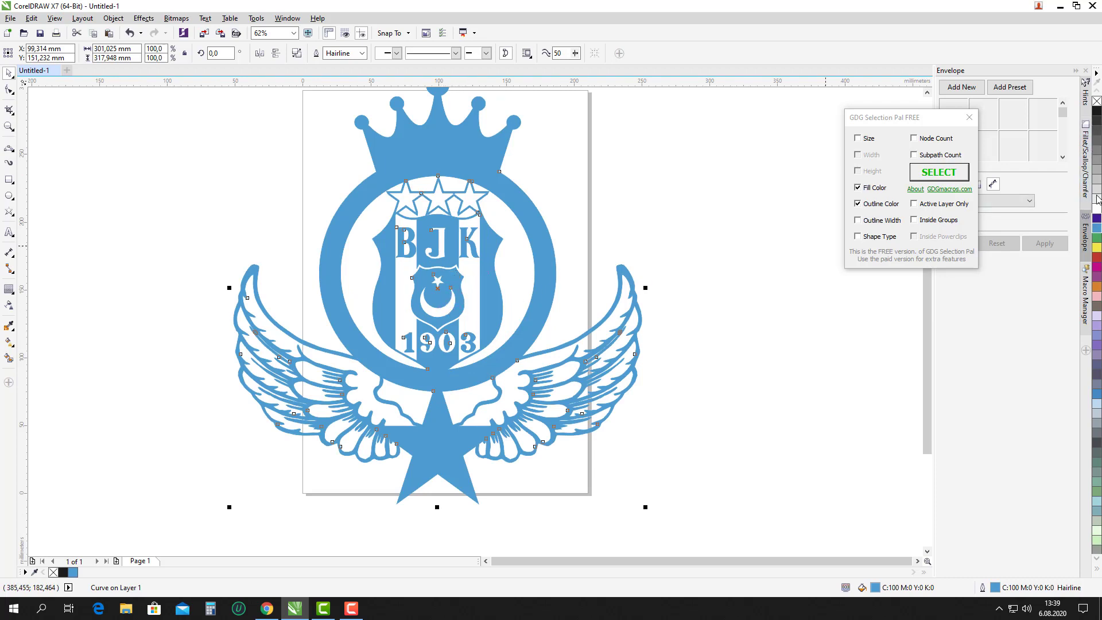
# Give the welded logo a black outline and no fill.
pyautogui.rightClick(1098, 109)
pyautogui.click(1098, 101)
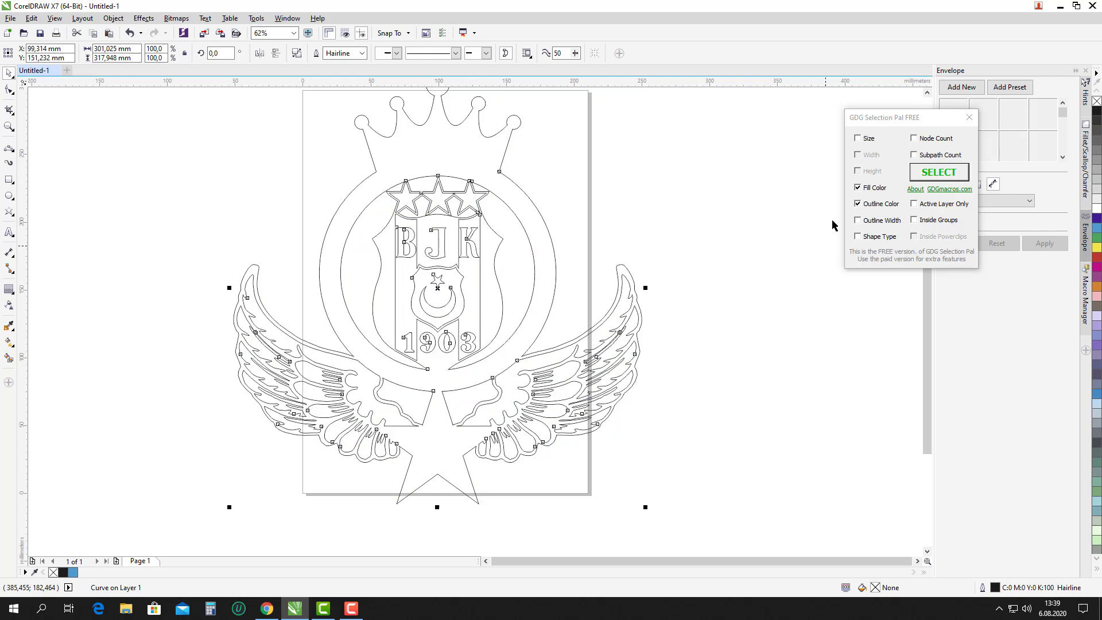
pyautogui.click(707, 342)
pyautogui.scroll(-2, 451, 344)
pyautogui.scroll(2, 489, 387)
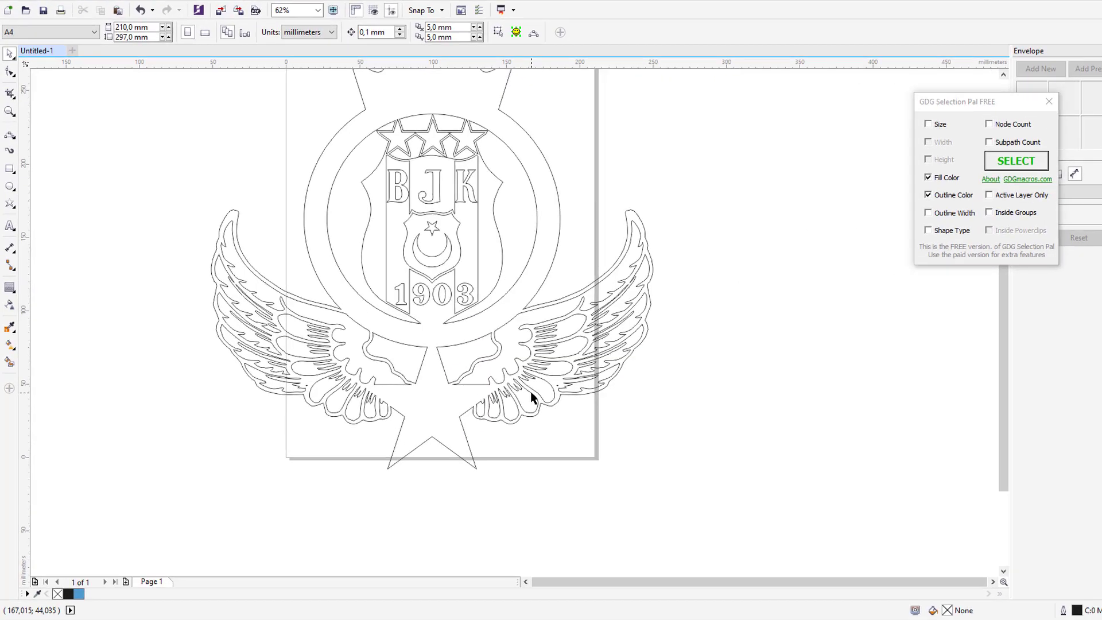
# Add artistic text in the star with the person's first name above their surname.
pyautogui.click(14, 186)
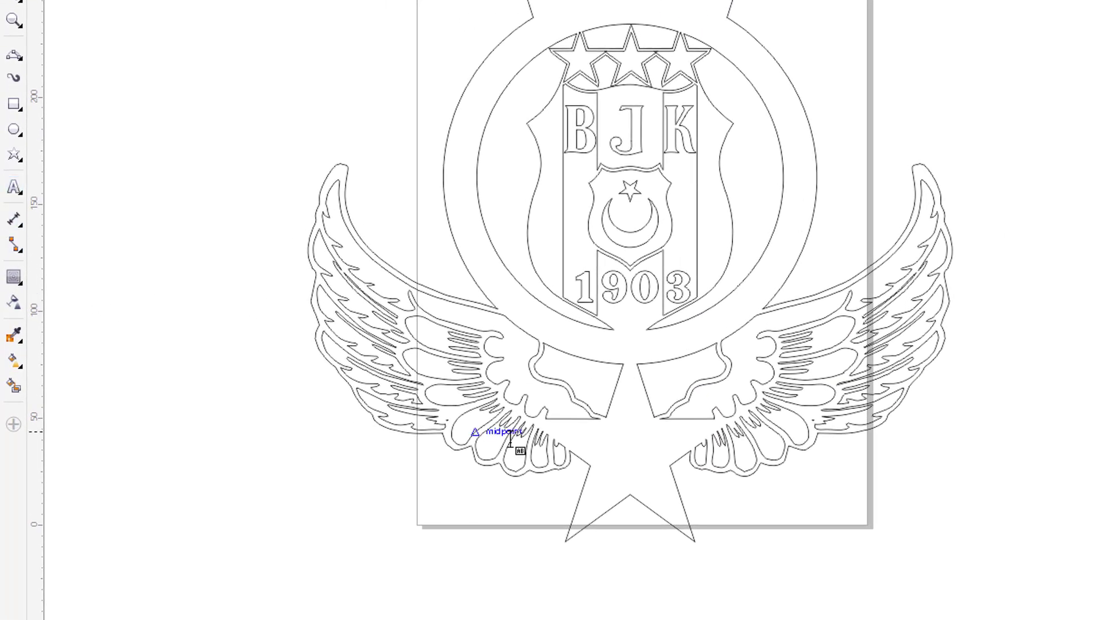
pyautogui.click(592, 439)
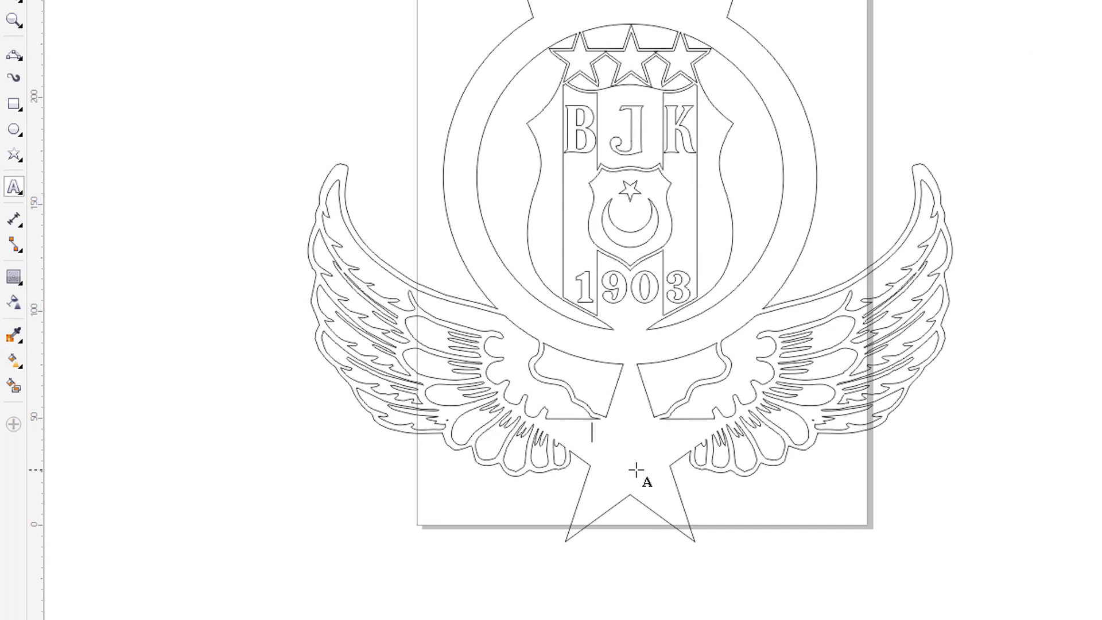
pyautogui.press('Return')
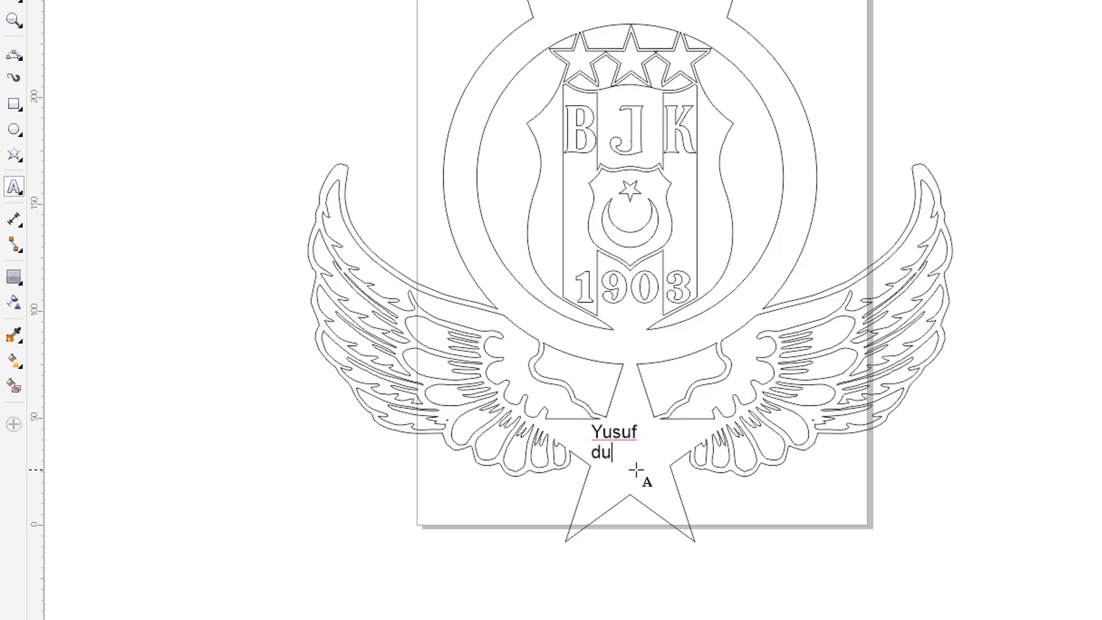
pyautogui.write('Dutar')
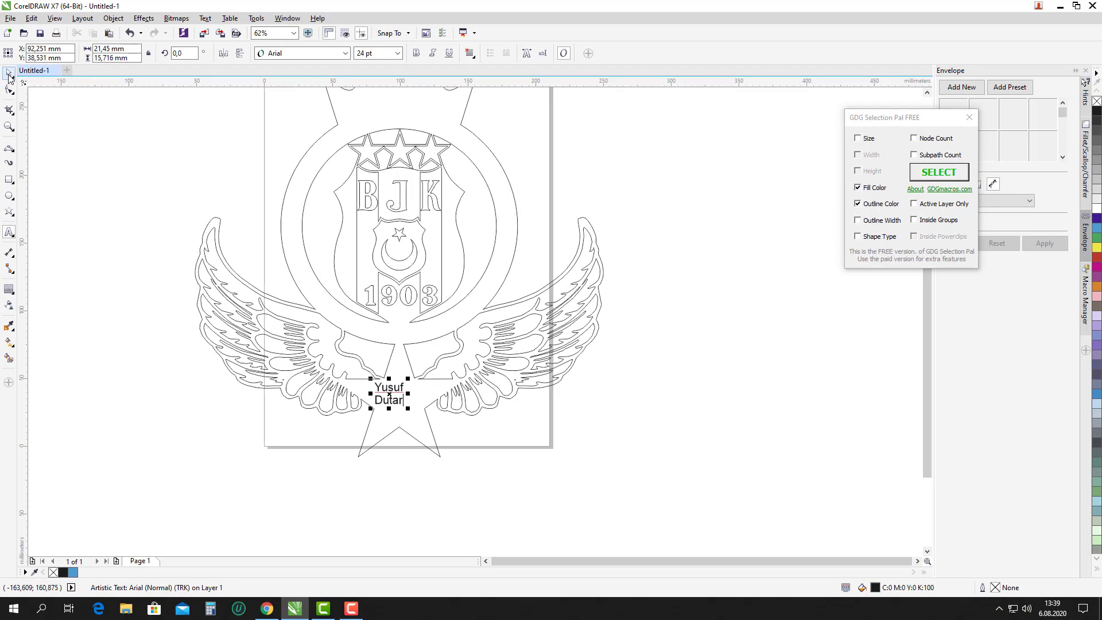
pyautogui.click(10, 35)
# Set the name text to Monotype Corsiva and enlarge it to fill the star.
pyautogui.click(260, 213)
pyautogui.click(390, 390)
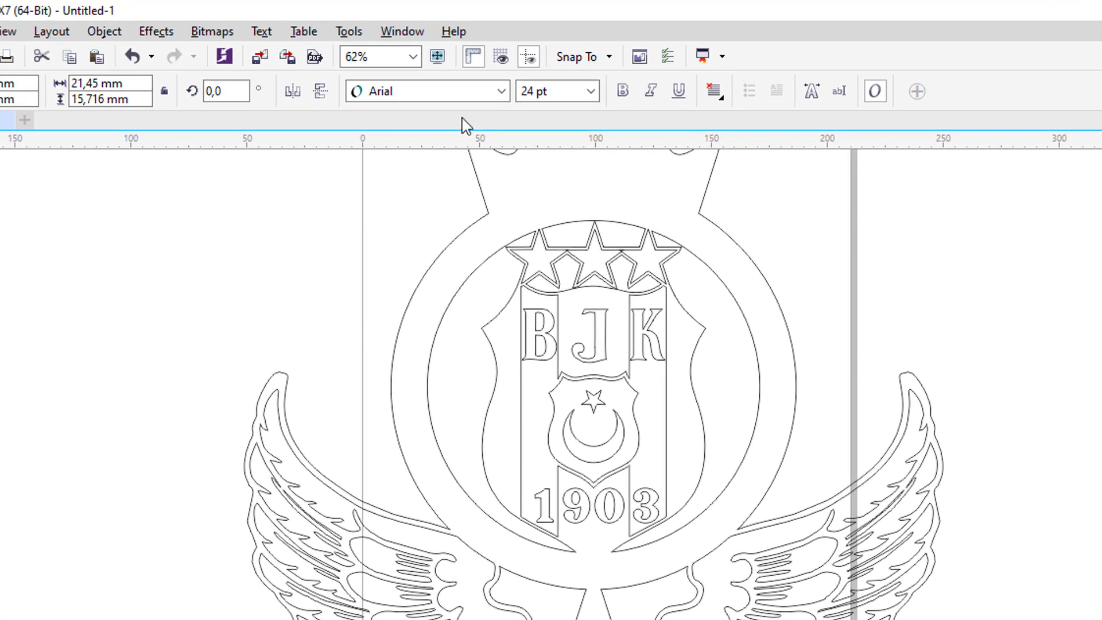
pyautogui.click(341, 55)
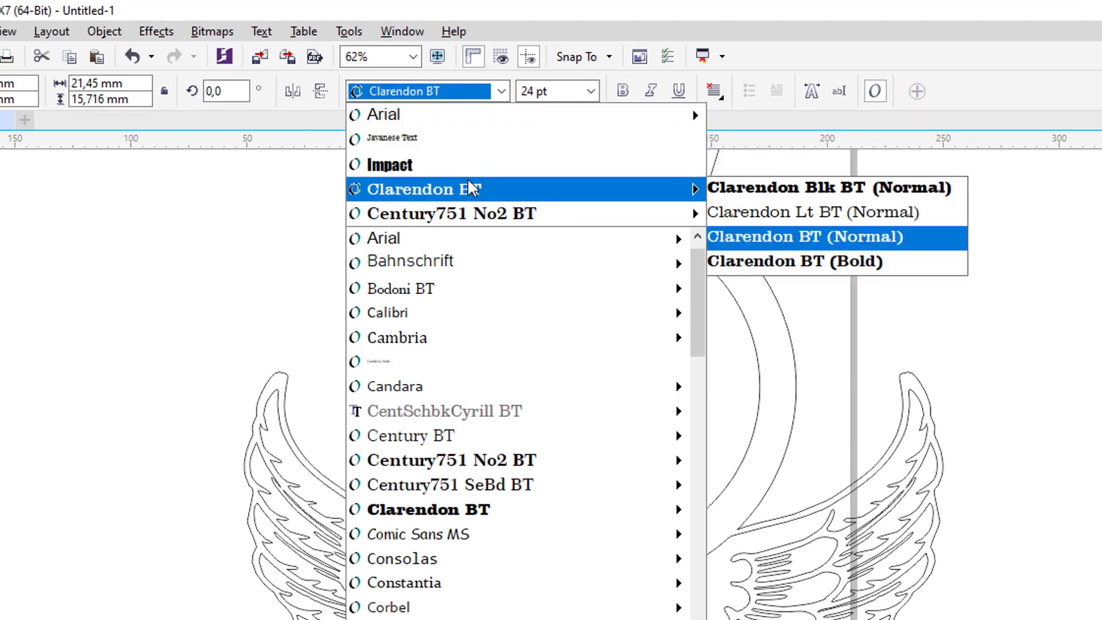
pyautogui.moveTo(516, 396)
pyautogui.scroll(-15, 507, 373)
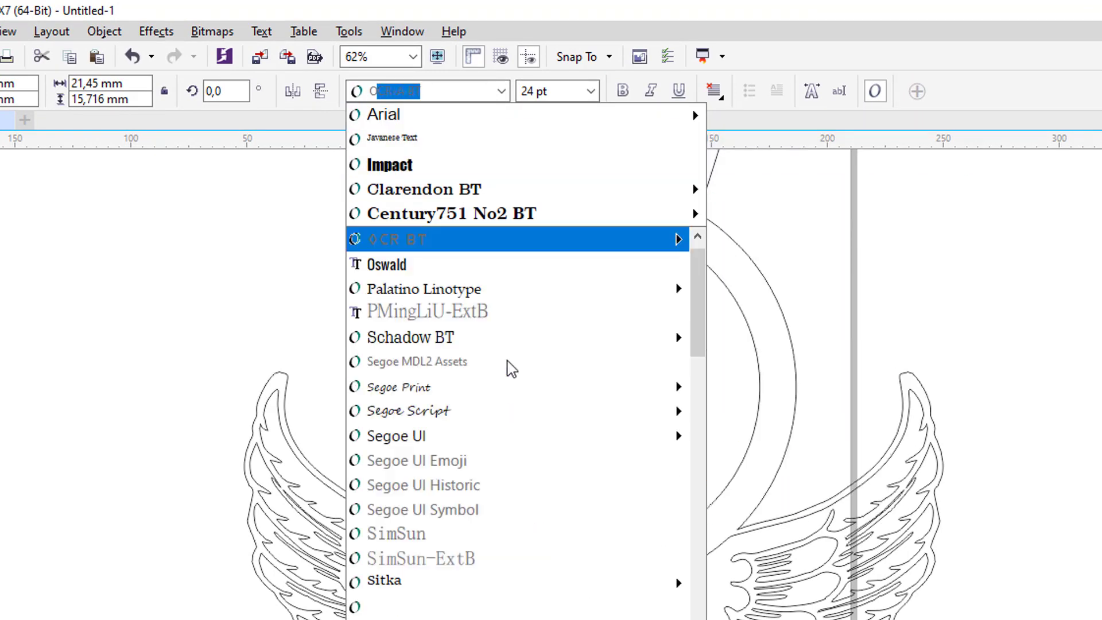
pyautogui.moveTo(465, 324)
pyautogui.moveTo(485, 445)
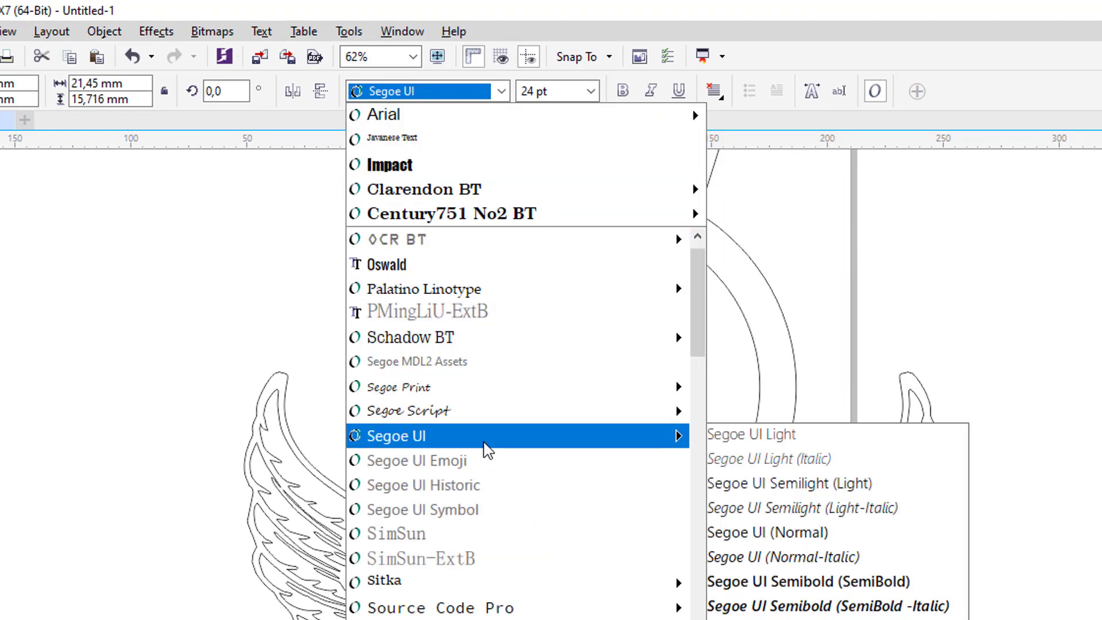
pyautogui.scroll(7, 484, 442)
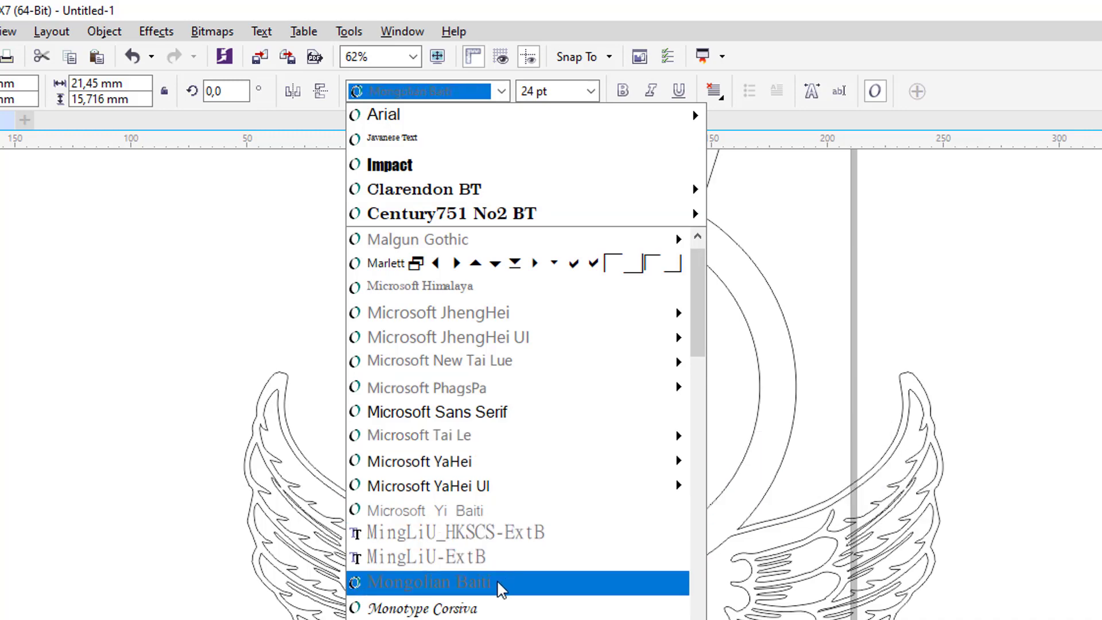
pyautogui.click(485, 607)
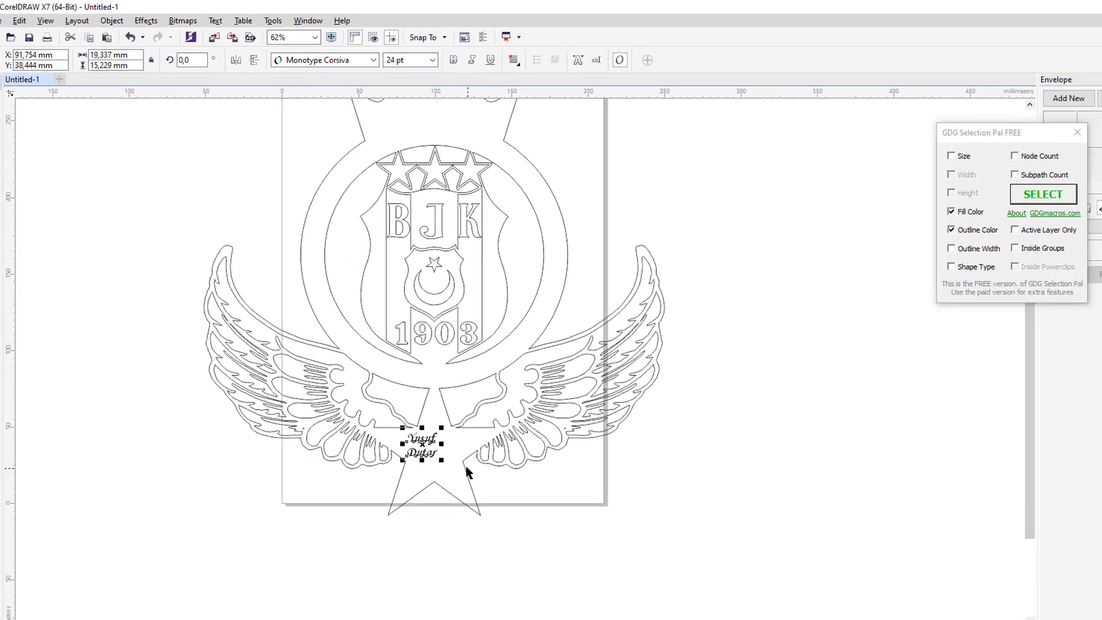
pyautogui.scroll(2, 453, 453)
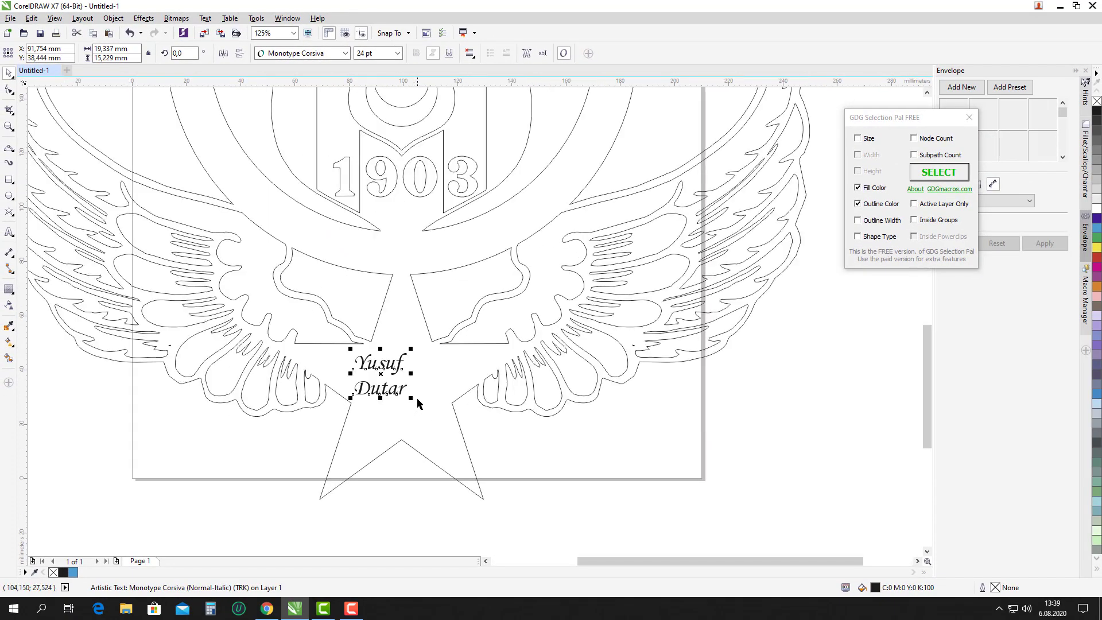
pyautogui.moveTo(450, 445)
pyautogui.mouseDown()
pyautogui.moveTo(486, 485)
pyautogui.moveTo(457, 435)
pyautogui.mouseUp()
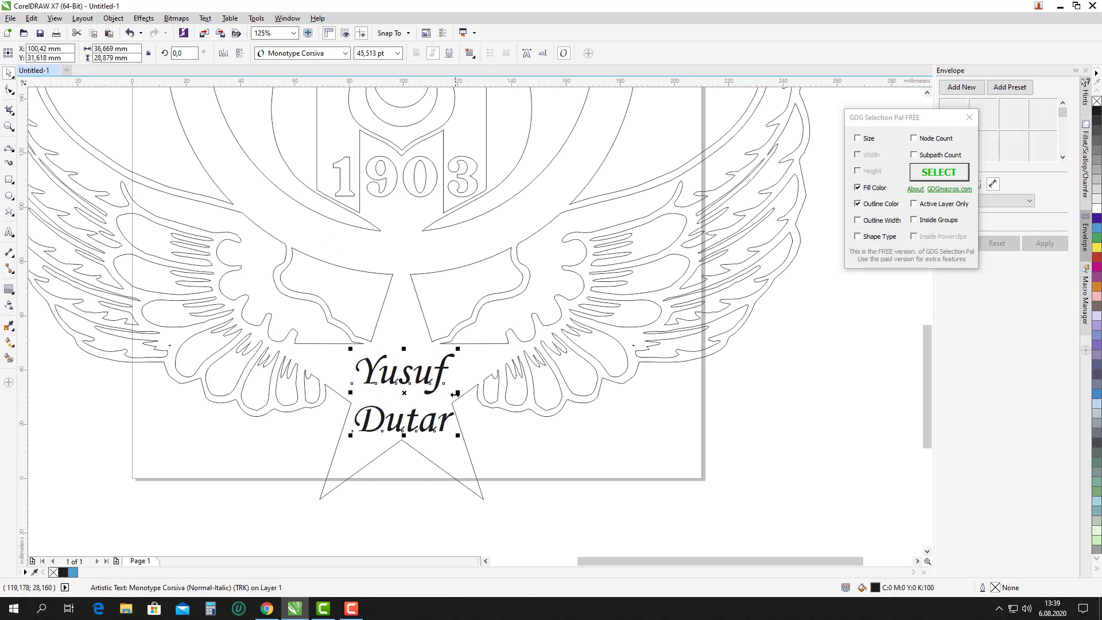
# Convert the name text to curves with Ctrl+Q.
pyautogui.click(484, 349)
pyautogui.click(519, 490)
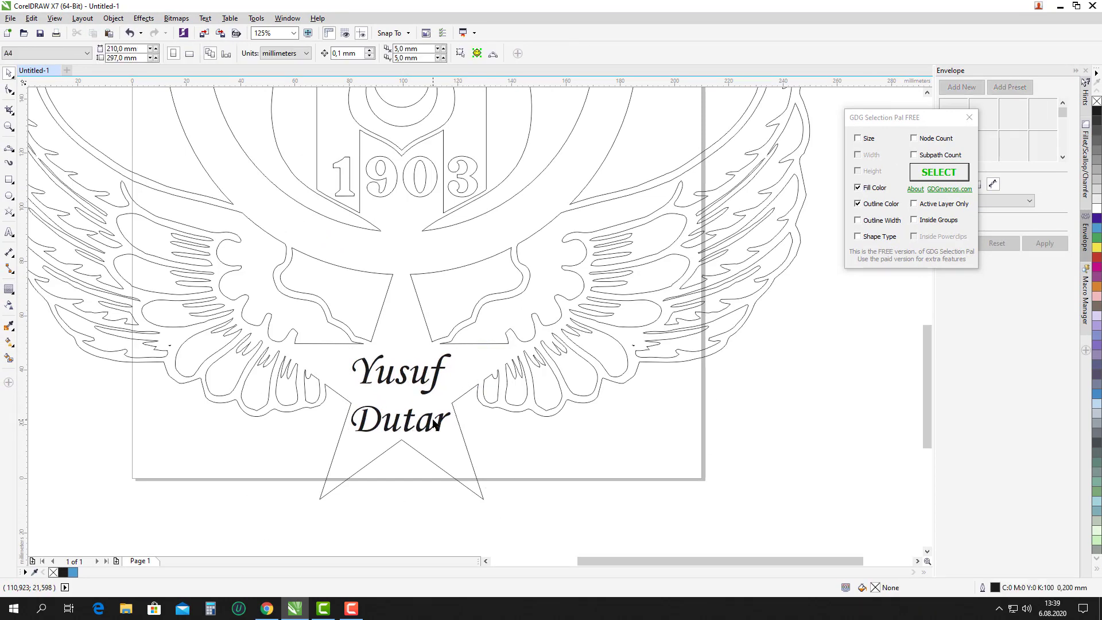
pyautogui.click(430, 420)
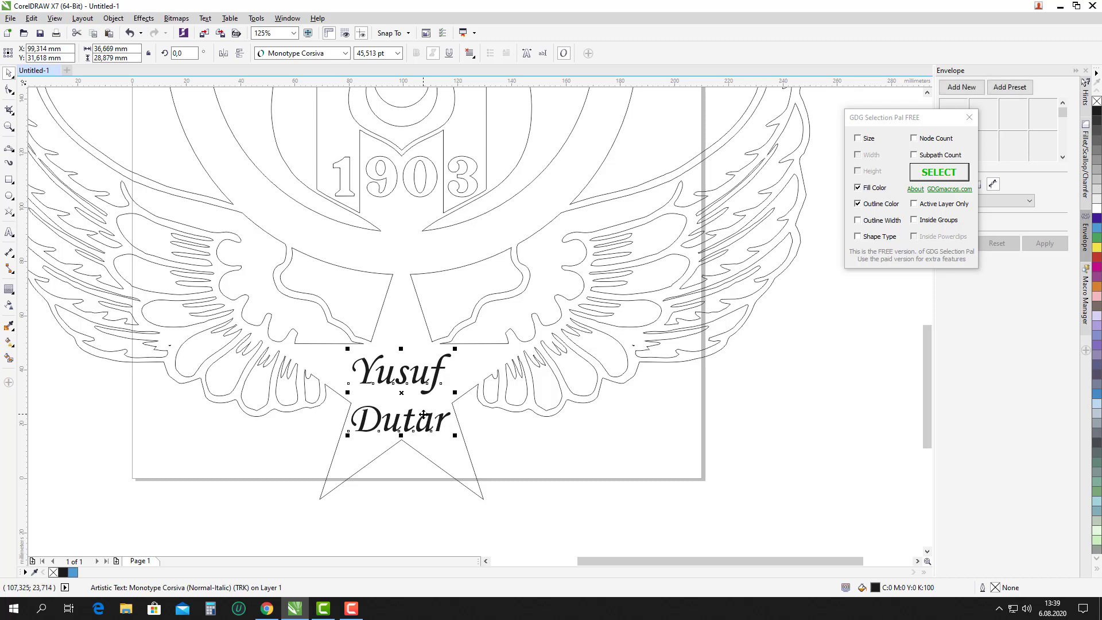
pyautogui.hotkey('ctrl', 'q')
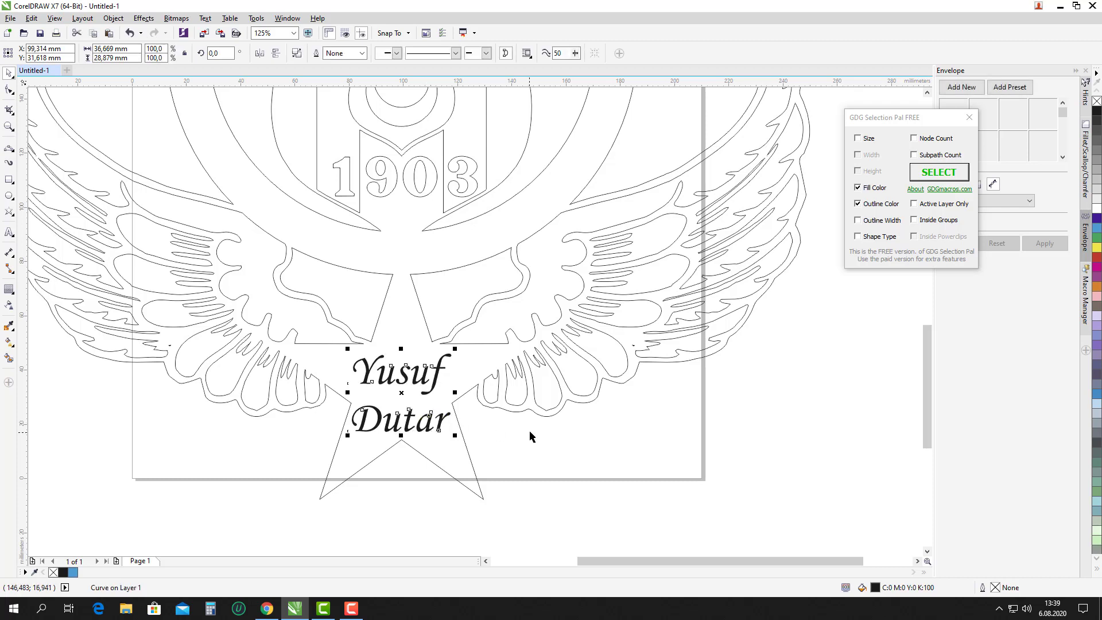
pyautogui.click(518, 434)
pyautogui.scroll(-2, 428, 396)
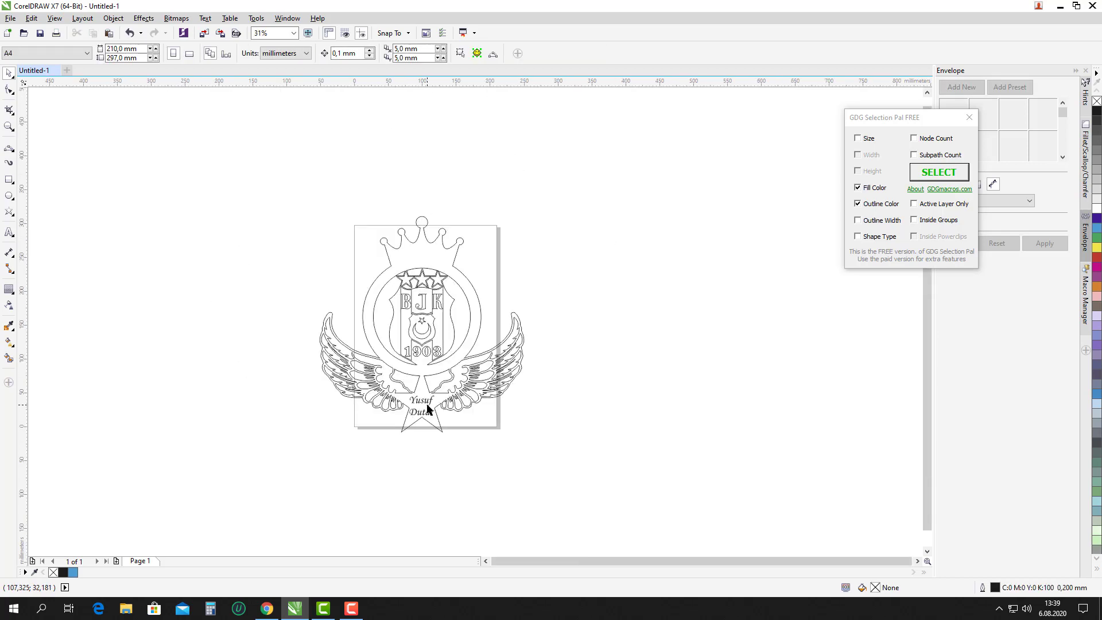
# Give the name curves a cyan outline, trying then removing a cyan fill.
pyautogui.scroll(1, 434, 396)
pyautogui.click(434, 396)
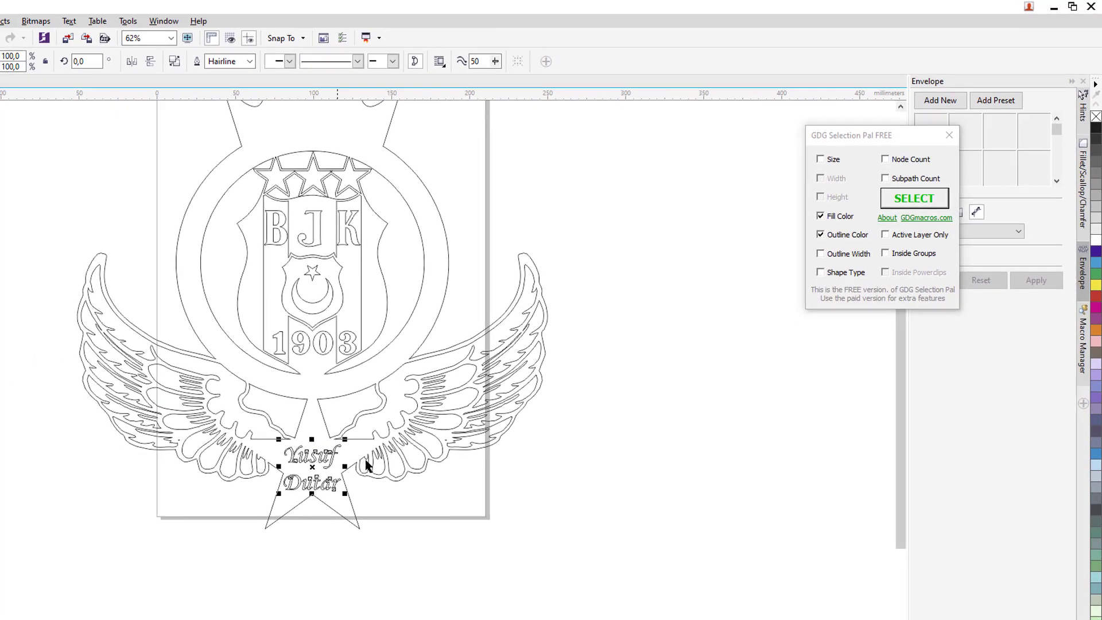
pyautogui.scroll(2, 362, 497)
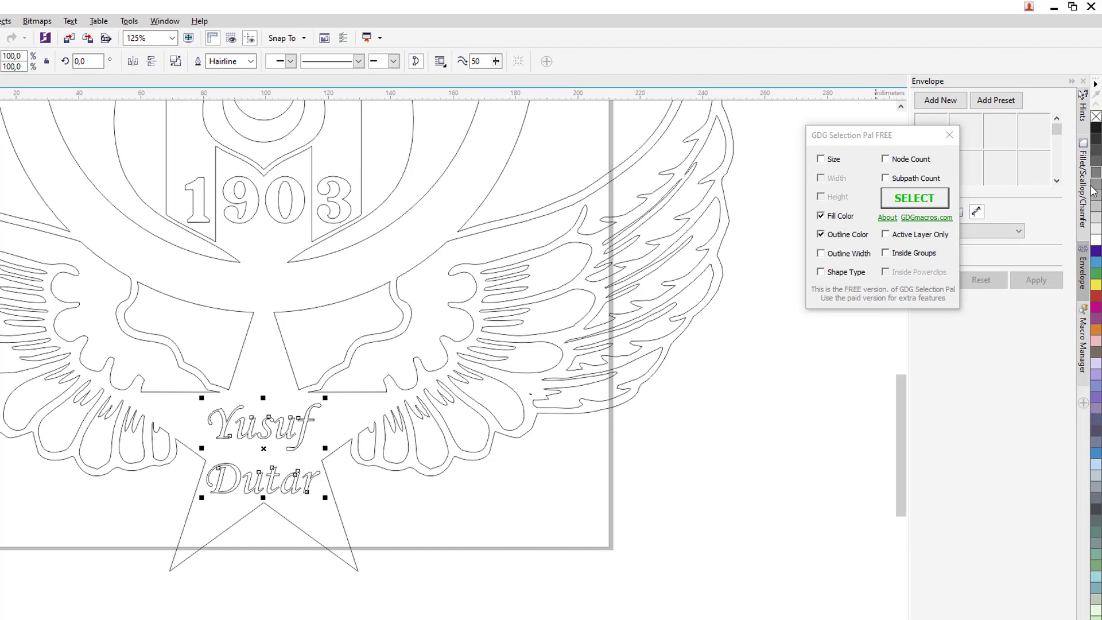
pyautogui.rightClick(1096, 264)
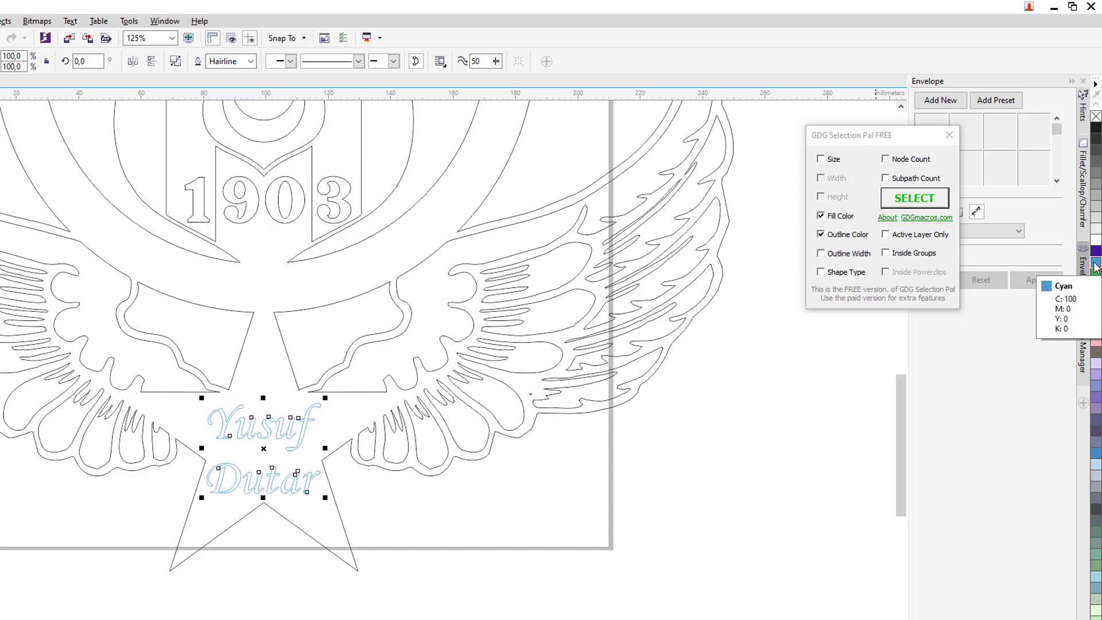
pyautogui.click(1096, 265)
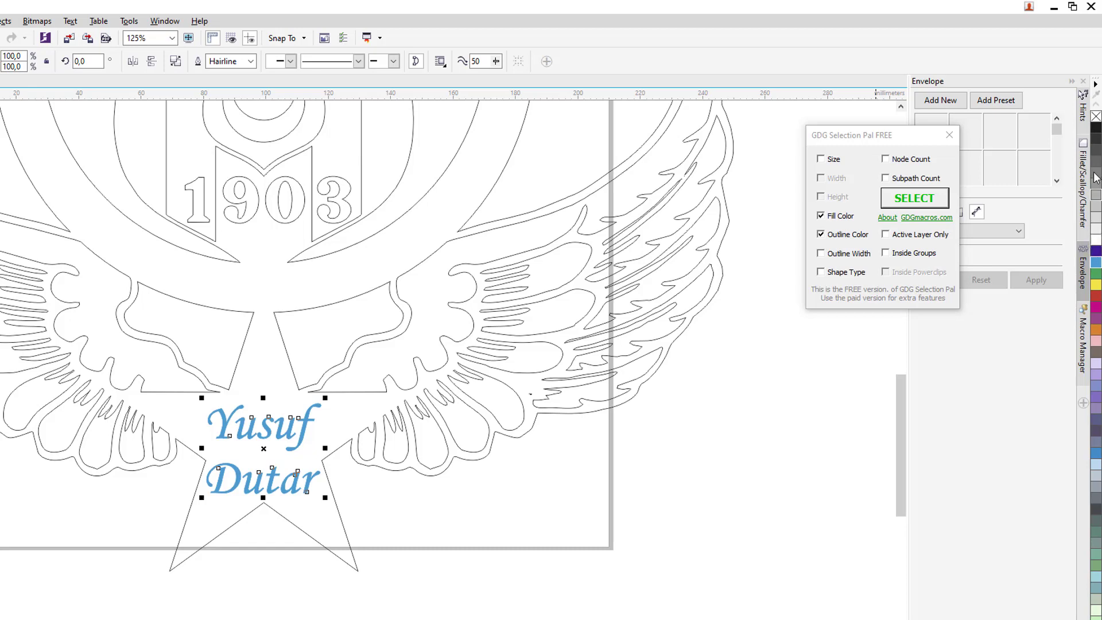
pyautogui.click(1096, 117)
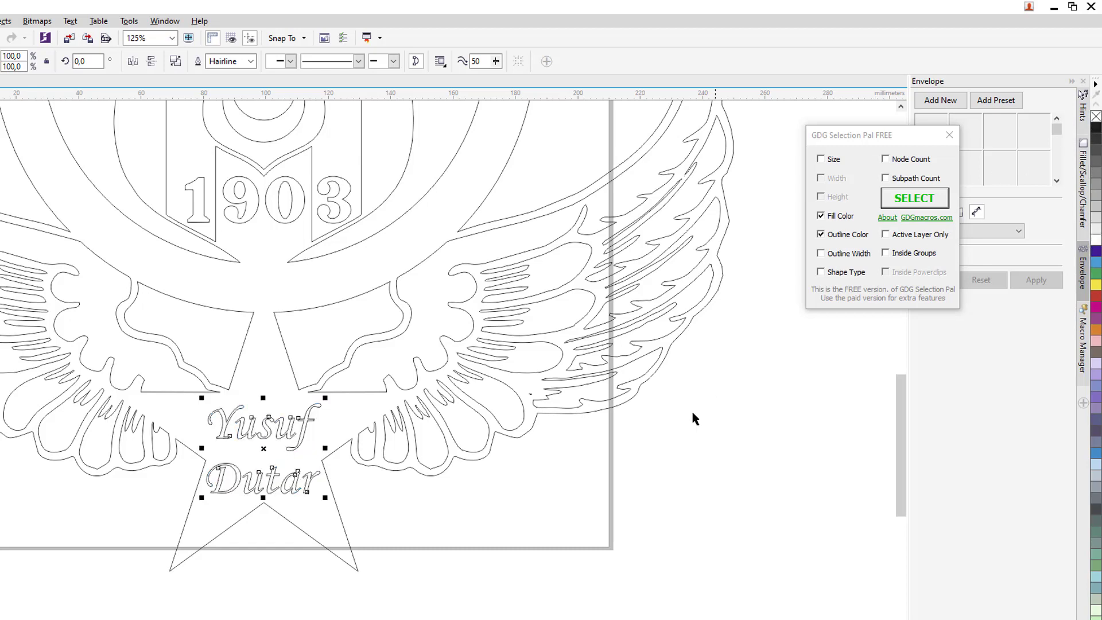
pyautogui.scroll(-4, 548, 504)
pyautogui.click(539, 494)
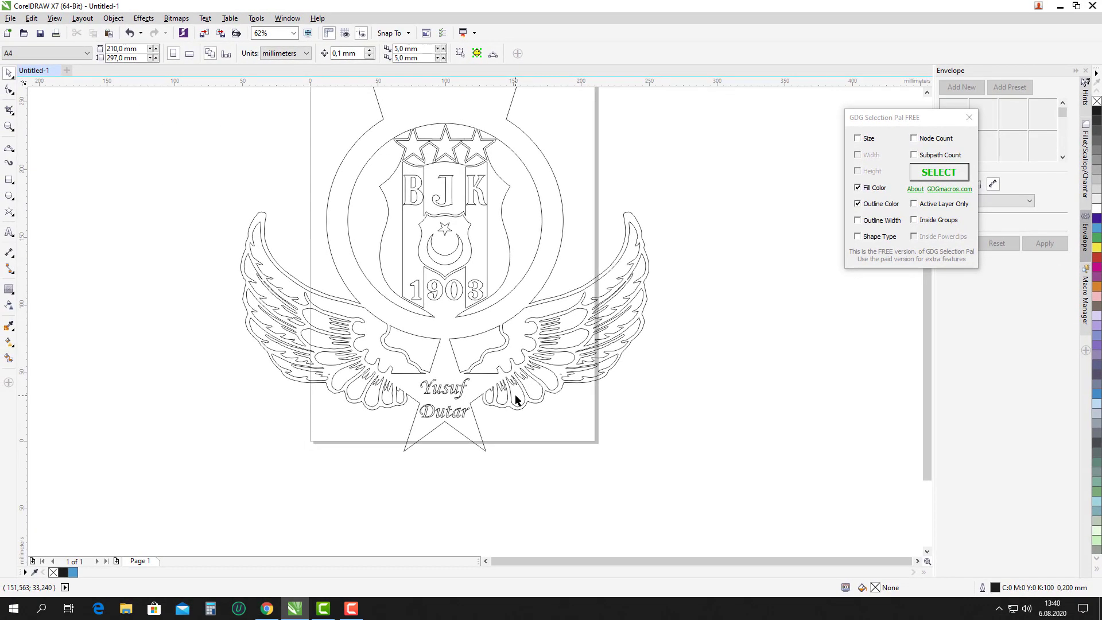
# Select the whole logo with the name and move it left off the page.
pyautogui.moveTo(334, 189); pyautogui.dragTo(639, 435)
pyautogui.scroll(-1, 585, 399)
pyautogui.moveTo(541, 386); pyautogui.dragTo(381, 386)
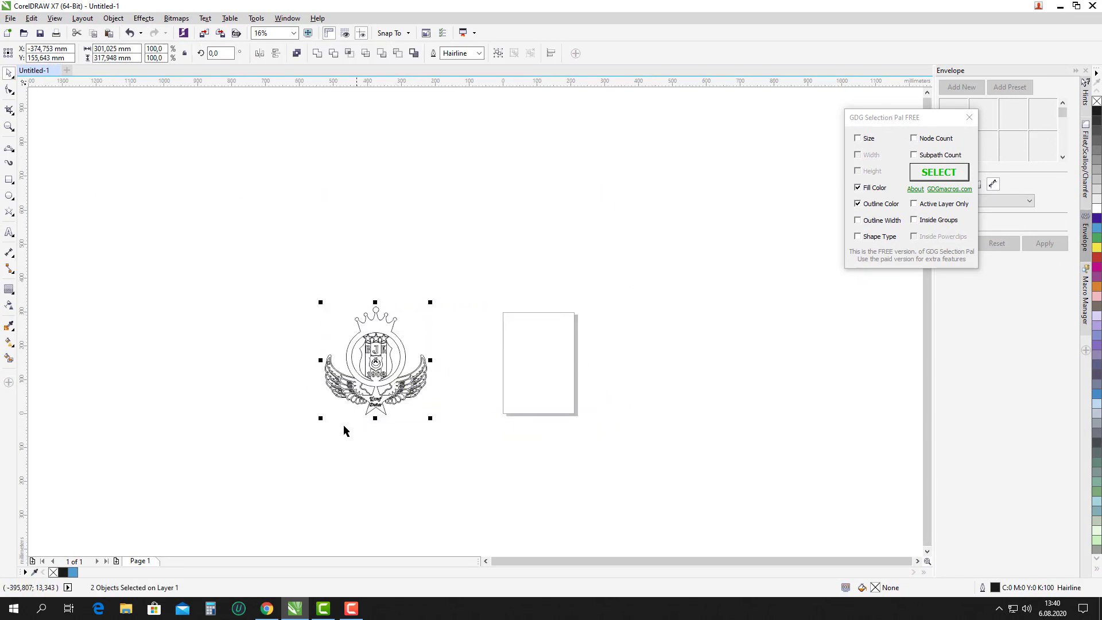
pyautogui.scroll(1, 344, 430)
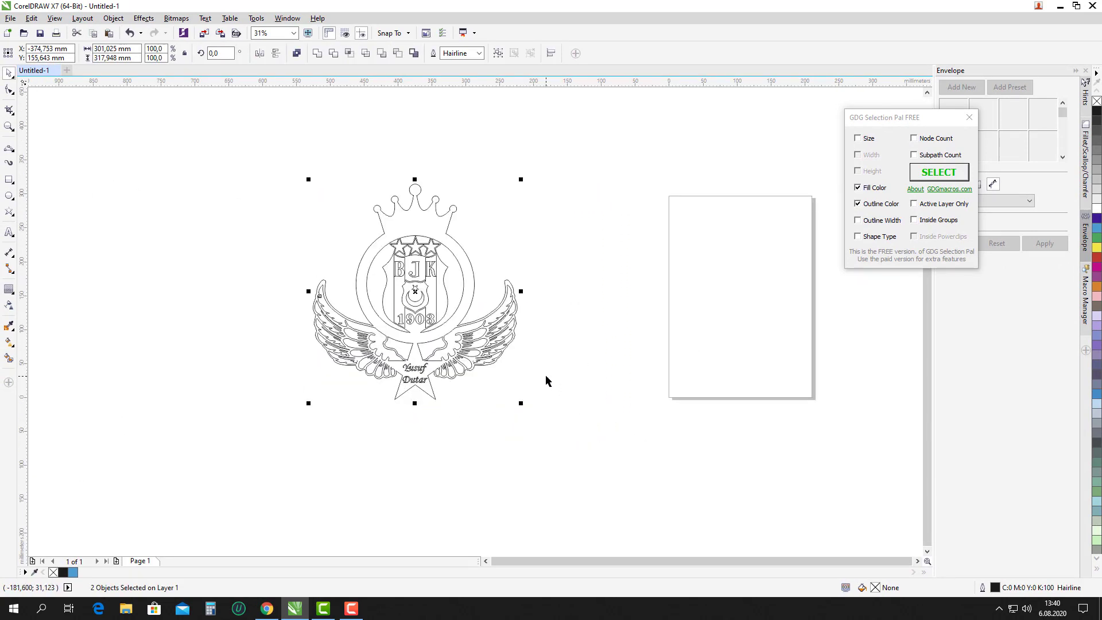